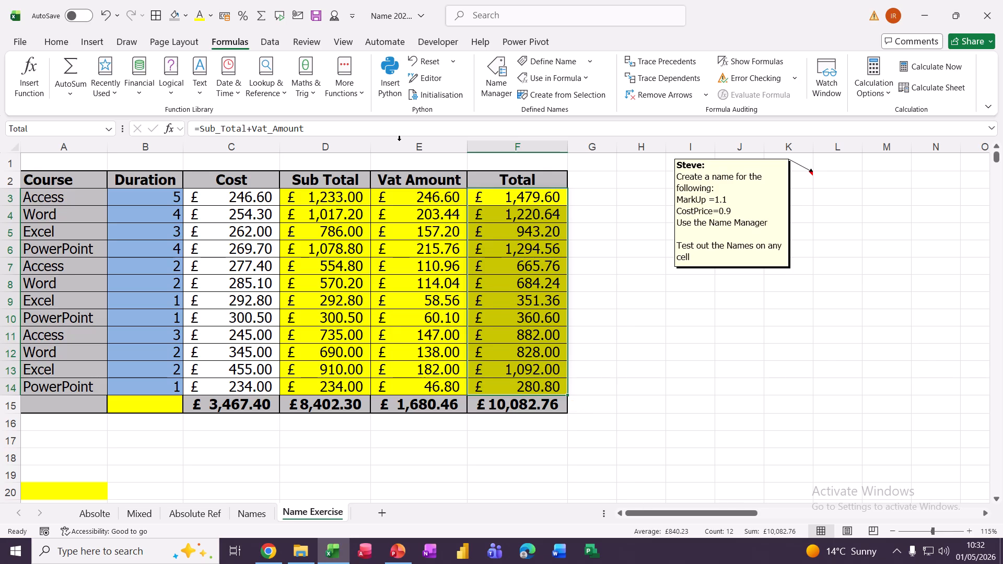
# - Open the conditional formatting rules manager for the selected Total amounts in F3:F14 and move it clear of the Total column
pyautogui.click(56, 43)
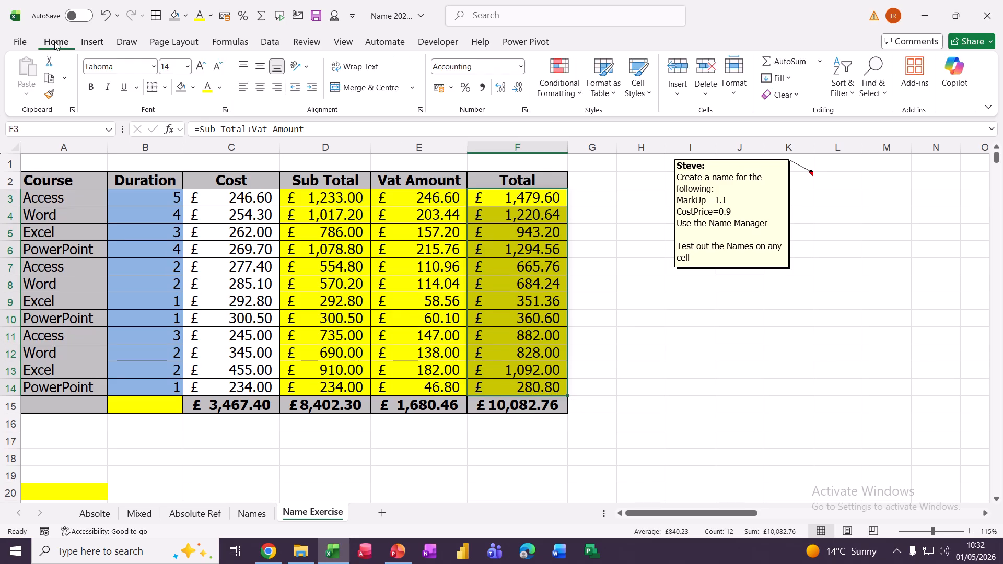
pyautogui.click(560, 89)
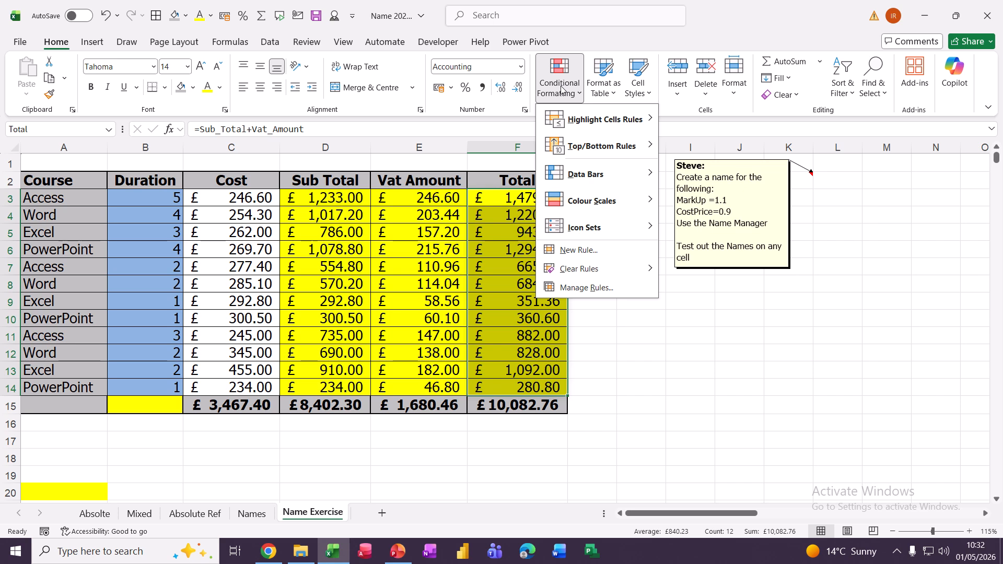
pyautogui.moveTo(573, 121)
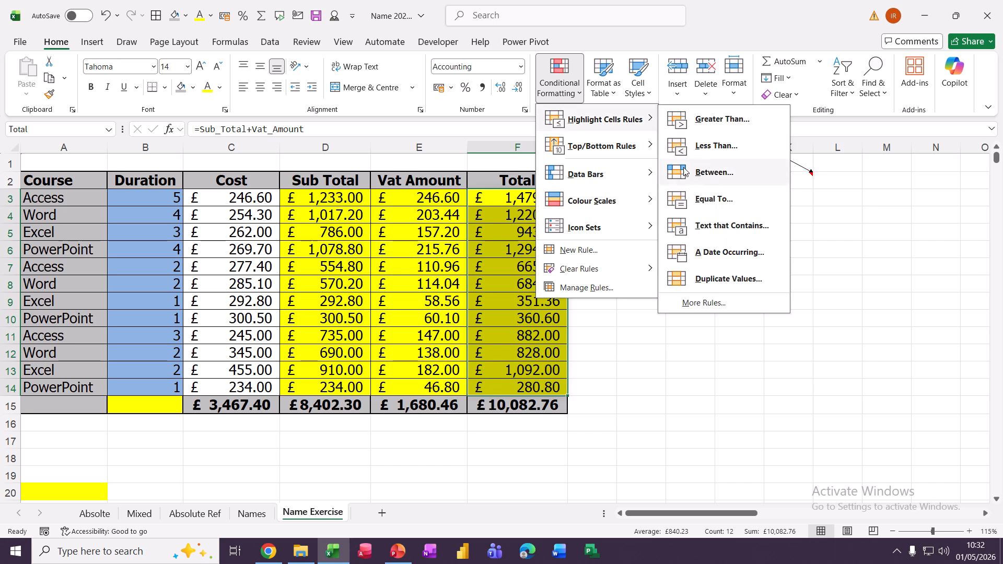
pyautogui.moveTo(618, 150)
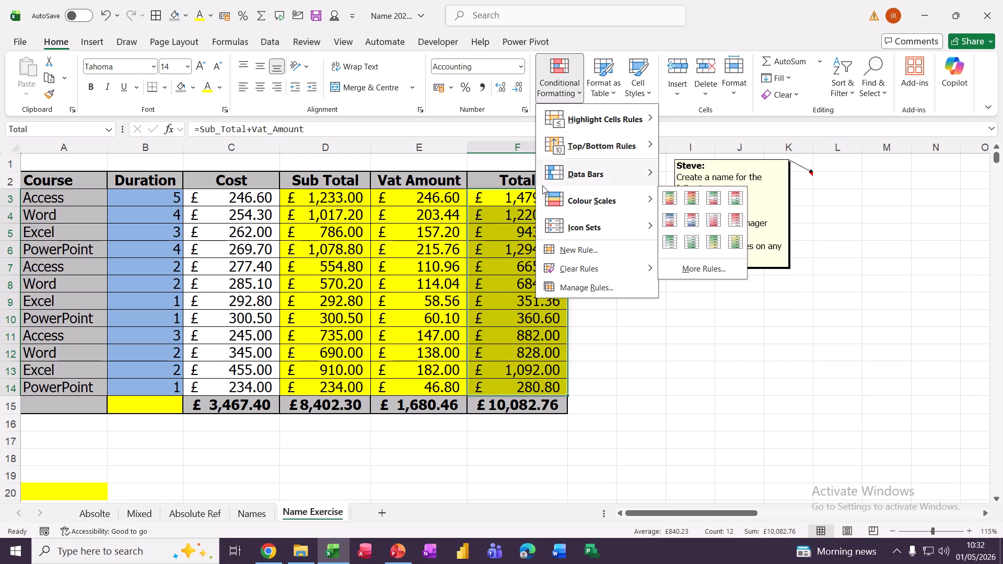
pyautogui.moveTo(622, 180)
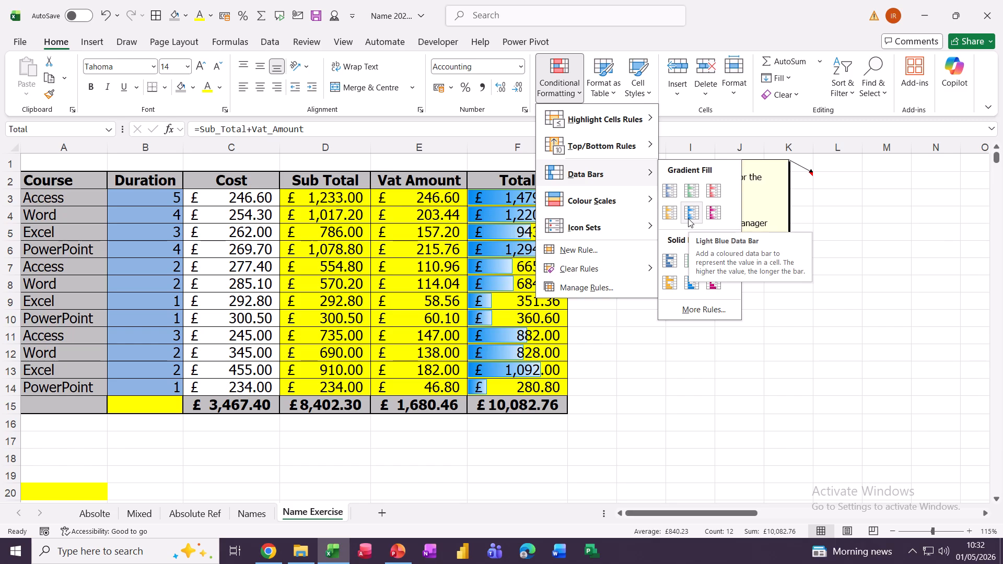
pyautogui.moveTo(599, 204)
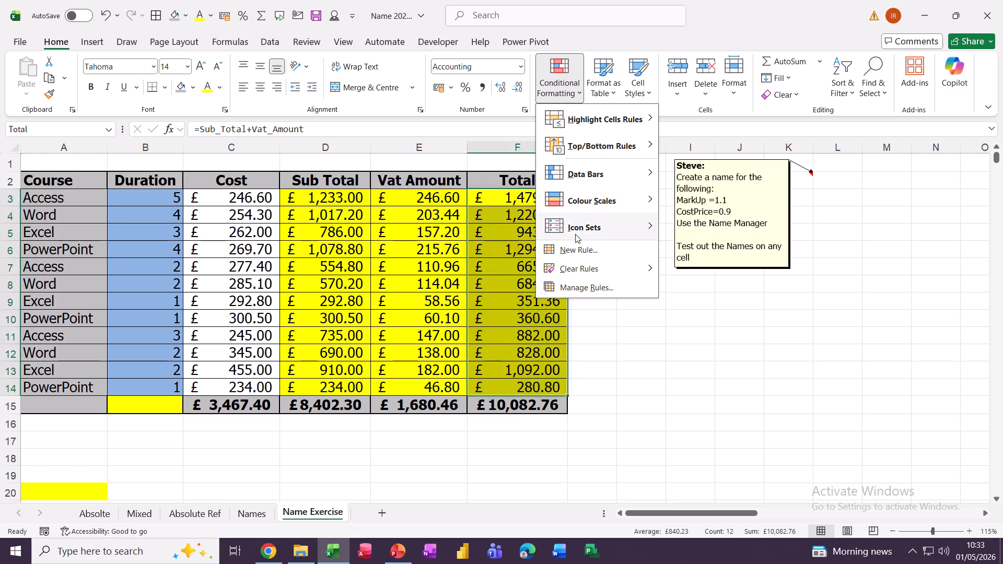
pyautogui.moveTo(577, 238)
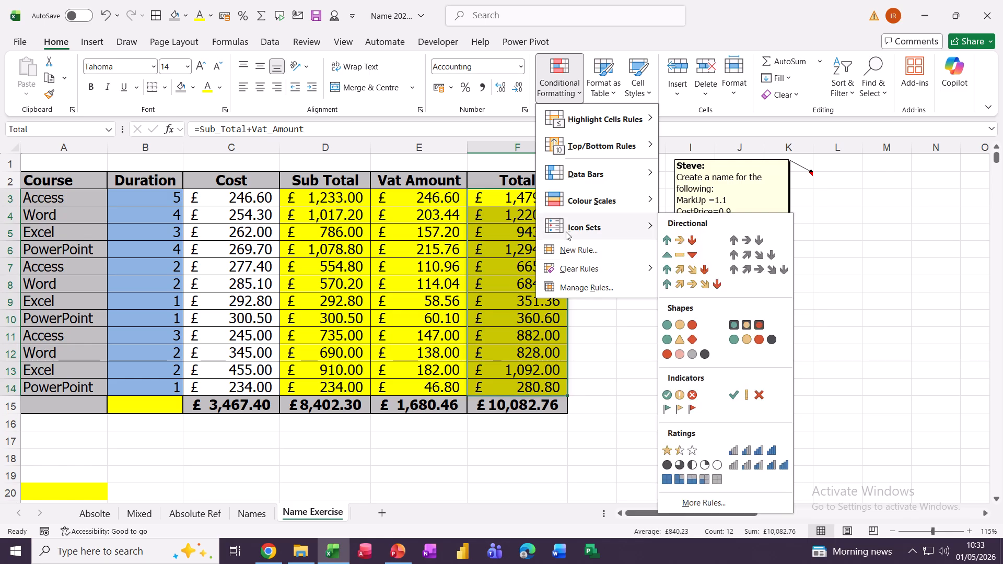
pyautogui.click(573, 288)
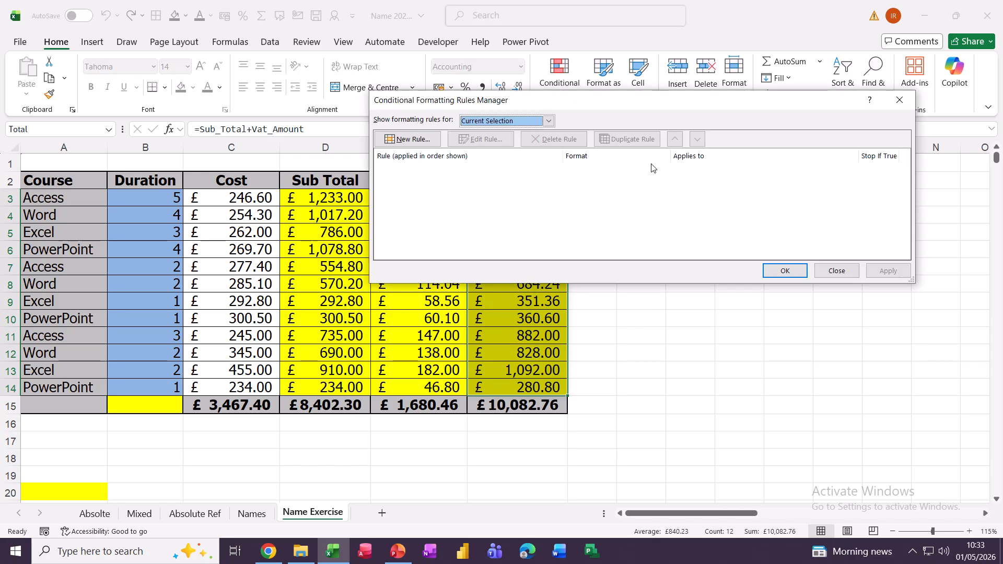
pyautogui.moveTo(580, 104); pyautogui.dragTo(400, 78)
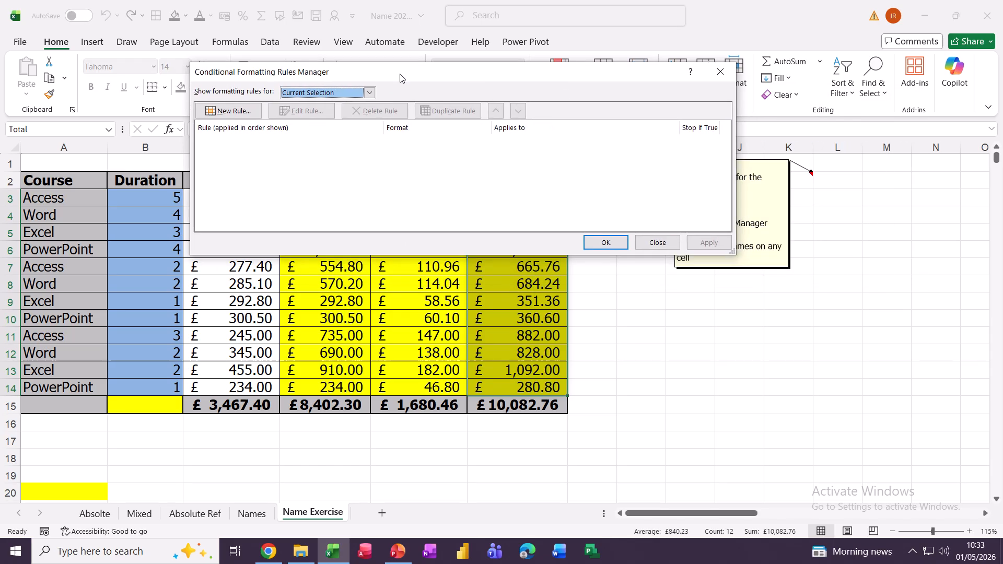
# - Create a new rule that only formats cells containing a cell value greater than 1000
pyautogui.click(223, 111)
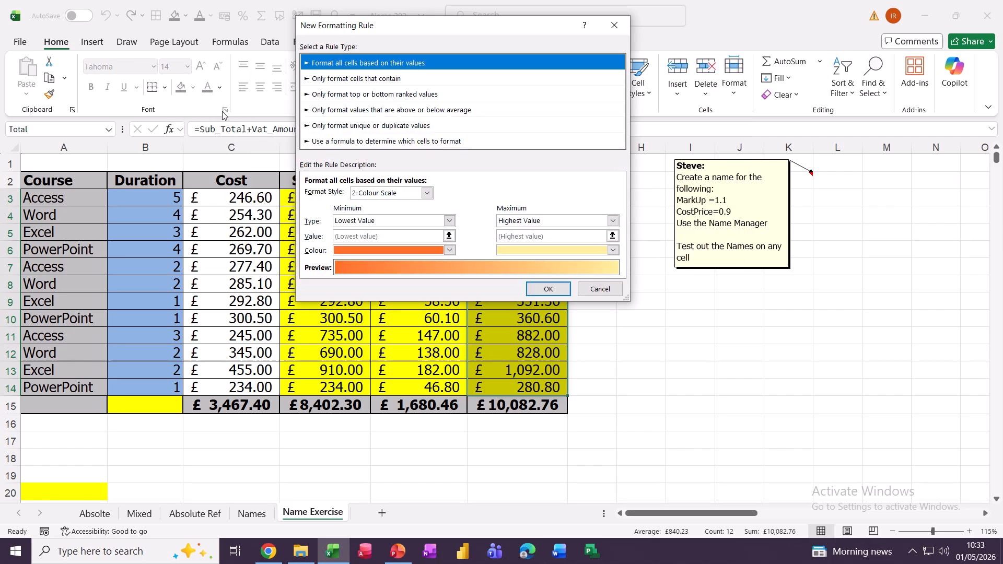
pyautogui.click(320, 81)
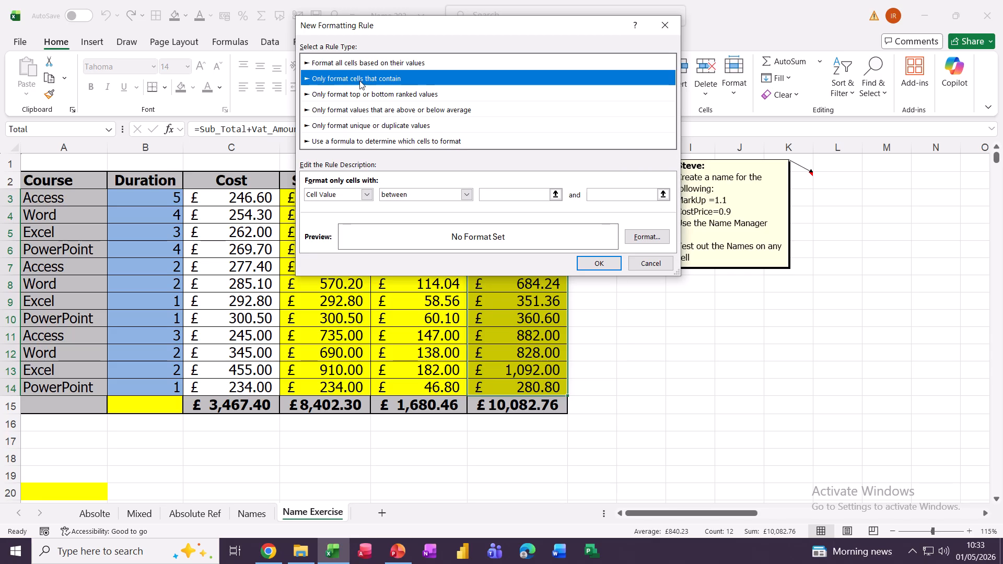
pyautogui.click(368, 197)
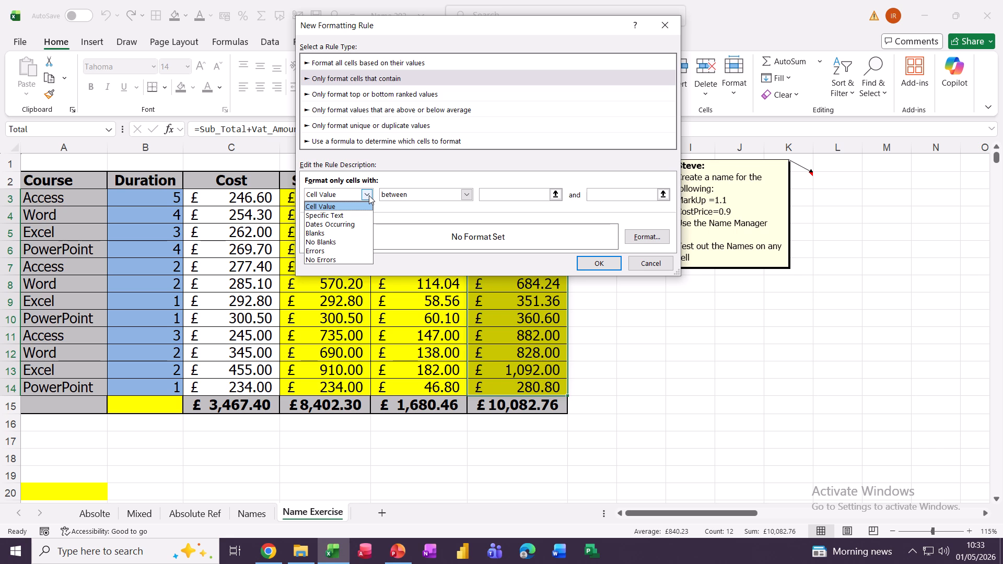
pyautogui.click(367, 196)
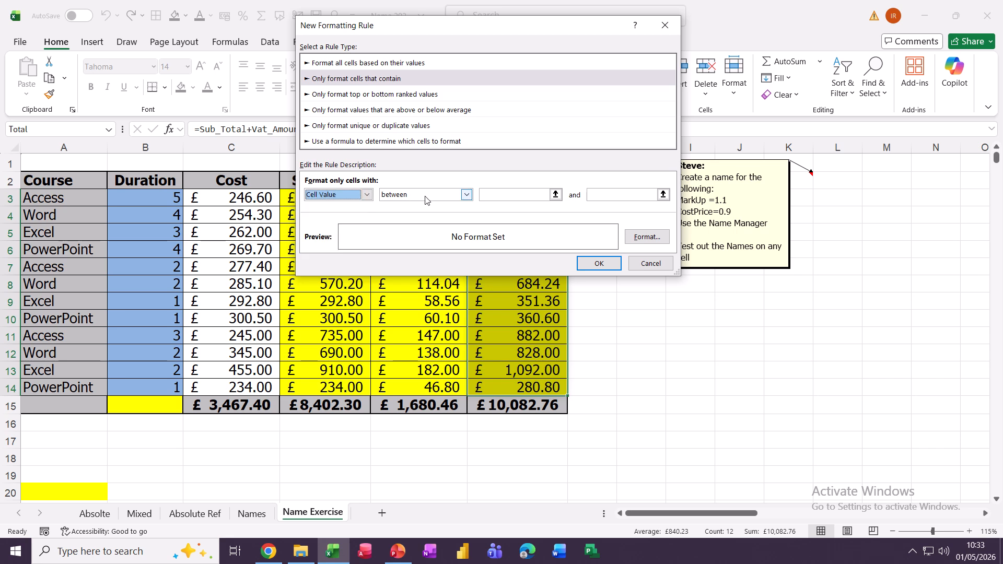
pyautogui.click(467, 195)
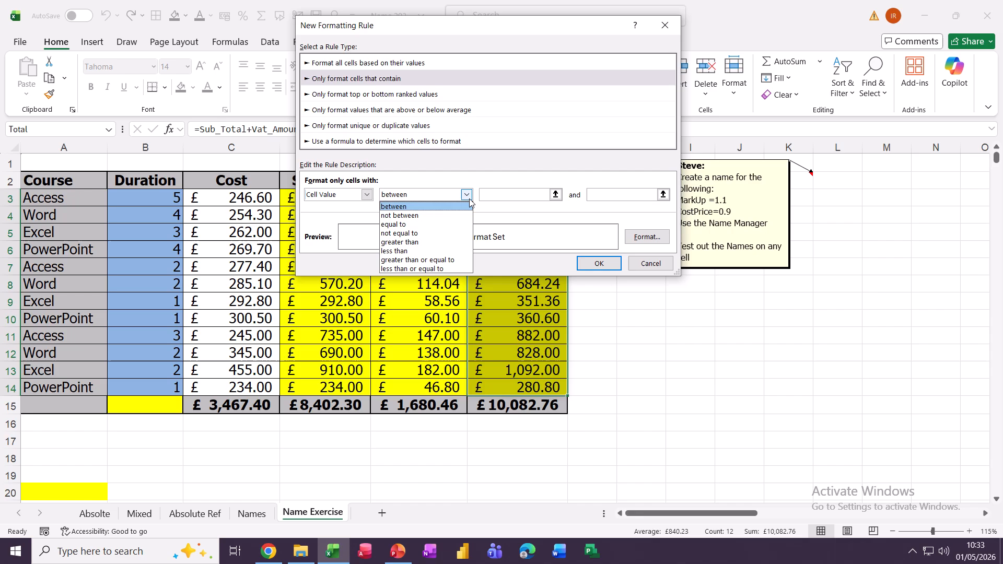
pyautogui.click(424, 242)
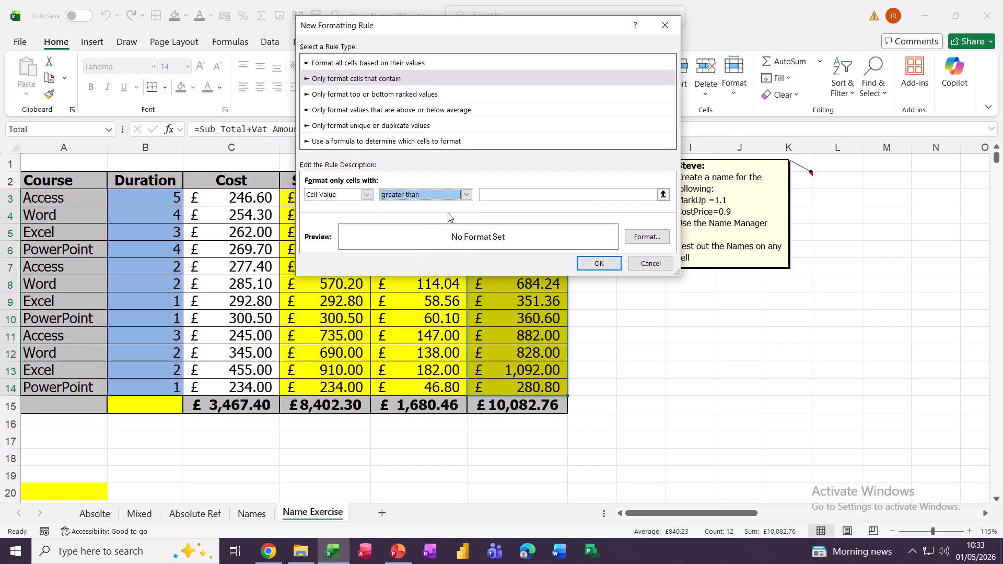
pyautogui.click(494, 197)
pyautogui.write('1')
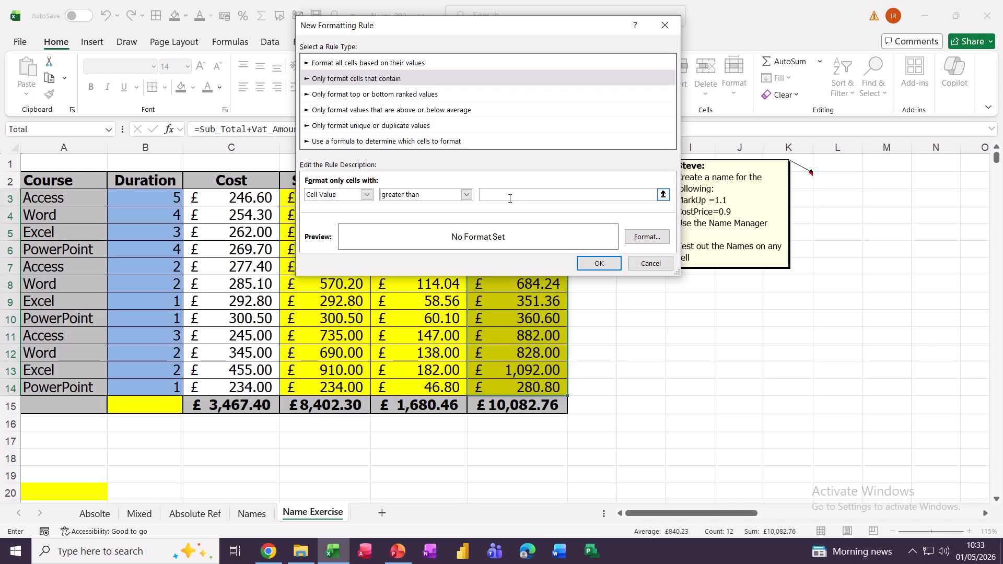
pyautogui.write('000')
# - Give the greater-than-1000 rule a light green background fill and add it to the rule list
pyautogui.click(636, 239)
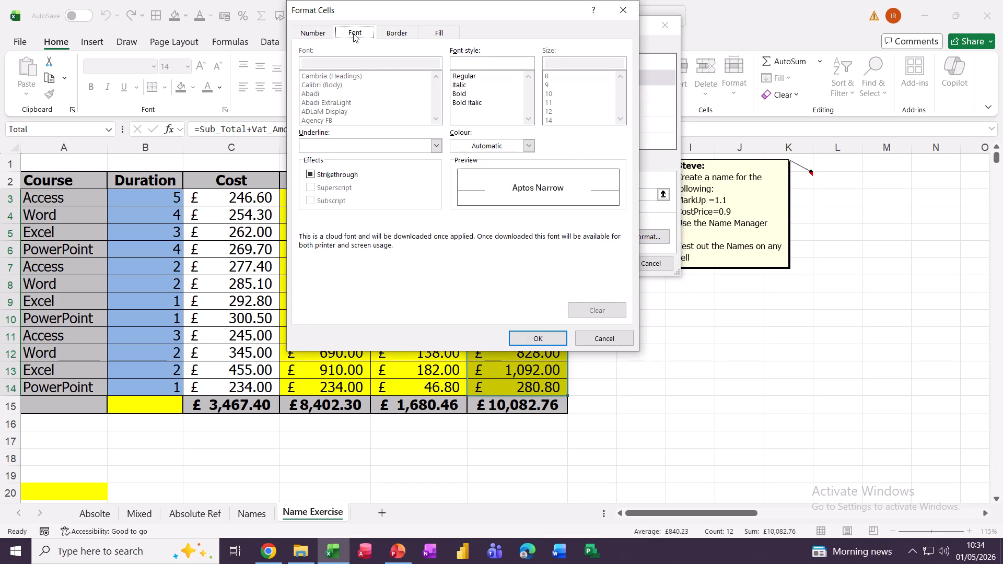
pyautogui.click(439, 34)
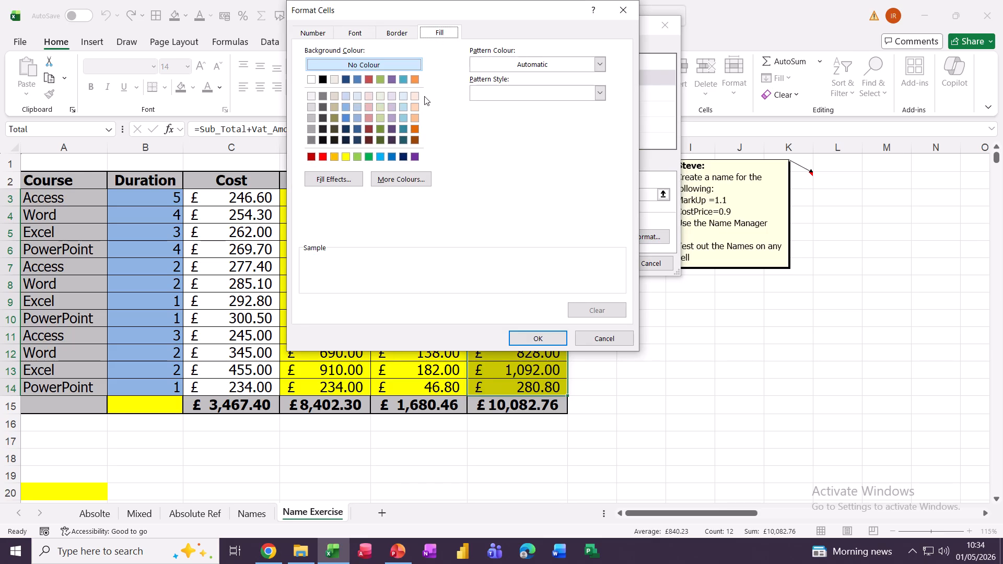
pyautogui.click(357, 156)
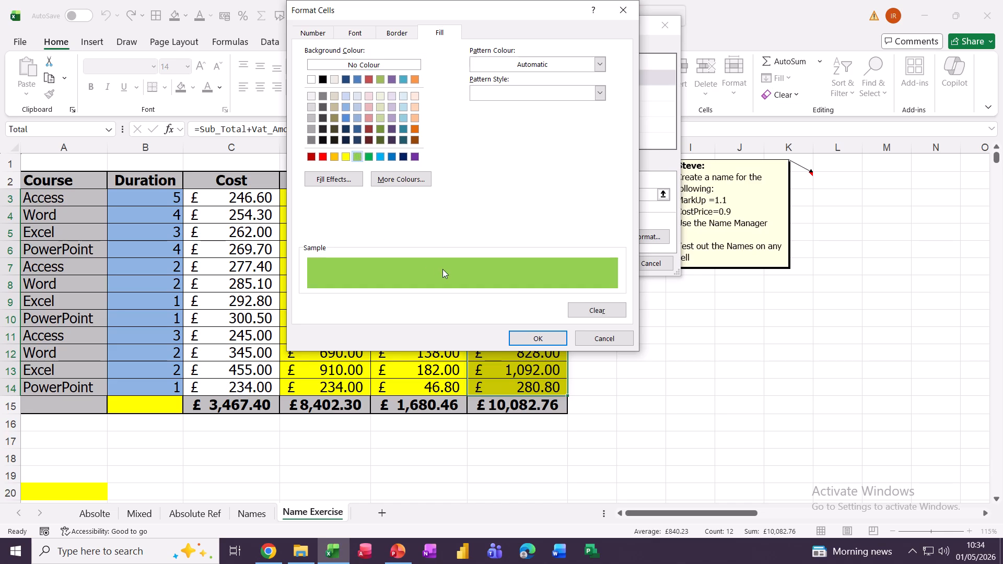
pyautogui.click(526, 338)
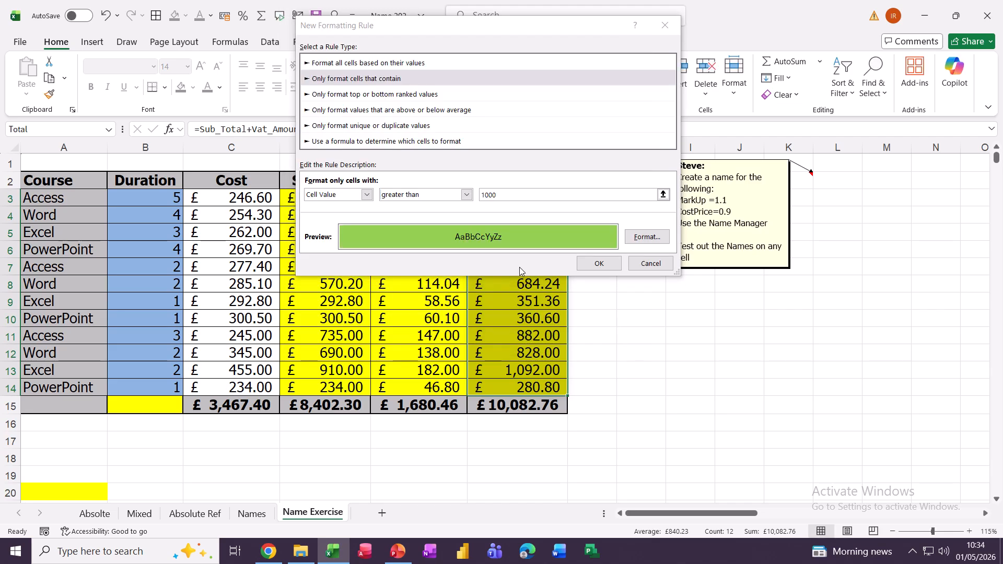
pyautogui.click(592, 264)
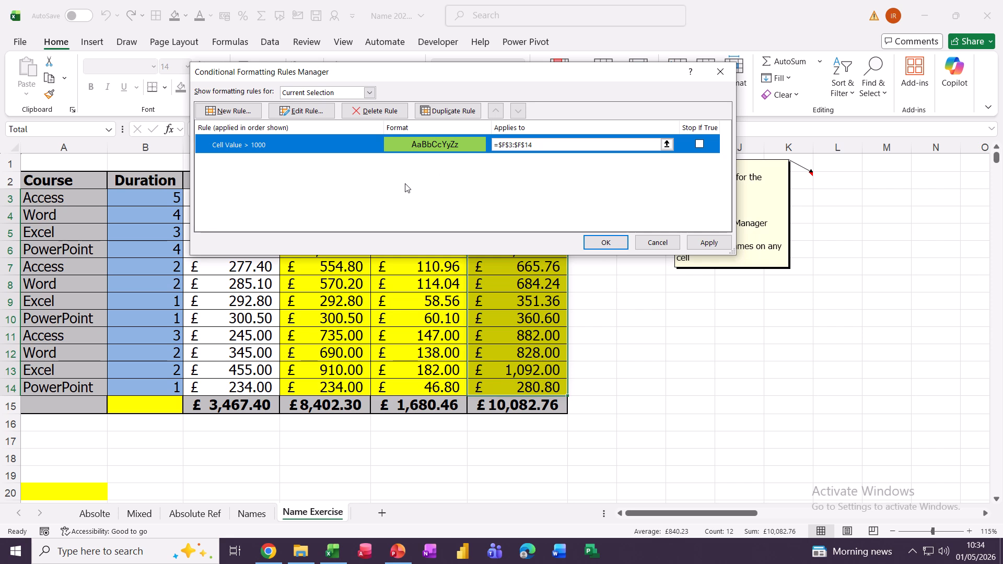
# - Create a second rule that only formats cells containing a cell value greater than 500
pyautogui.click(229, 110)
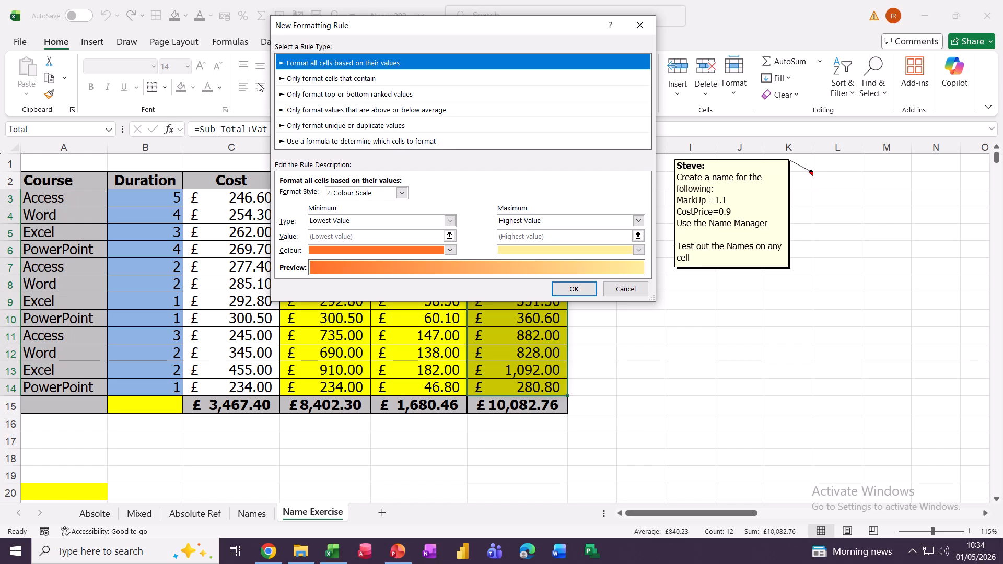
pyautogui.click(290, 79)
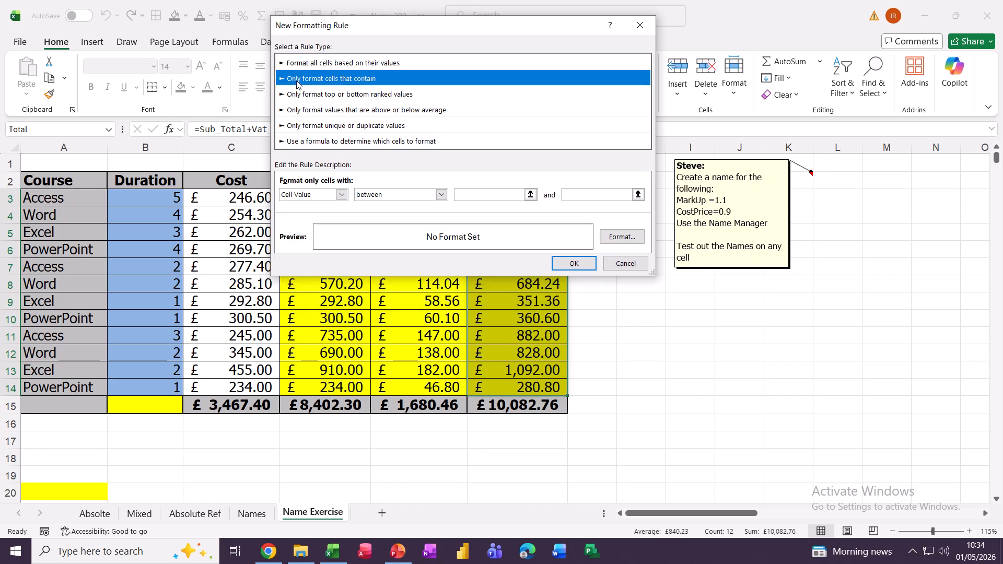
pyautogui.click(403, 195)
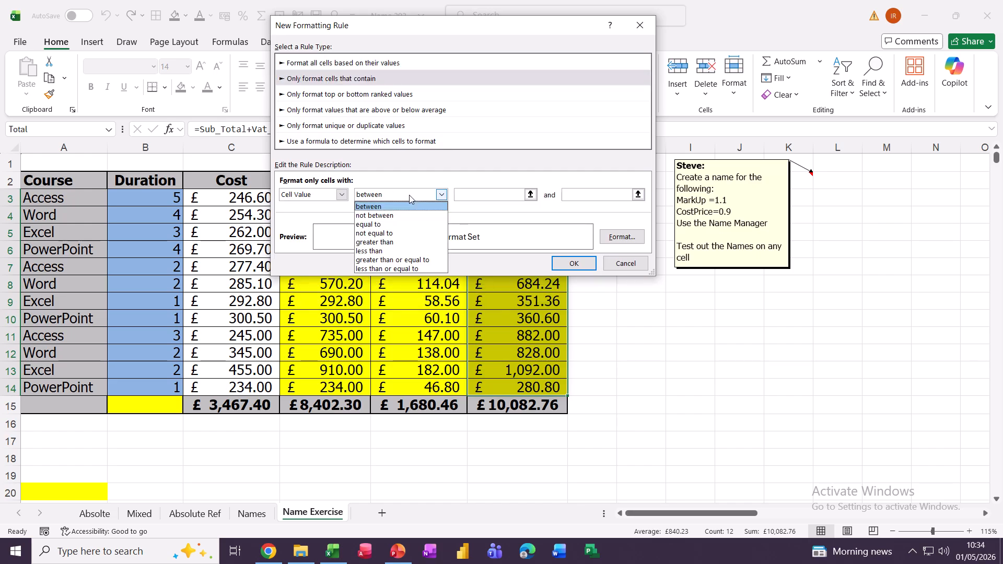
pyautogui.click(389, 242)
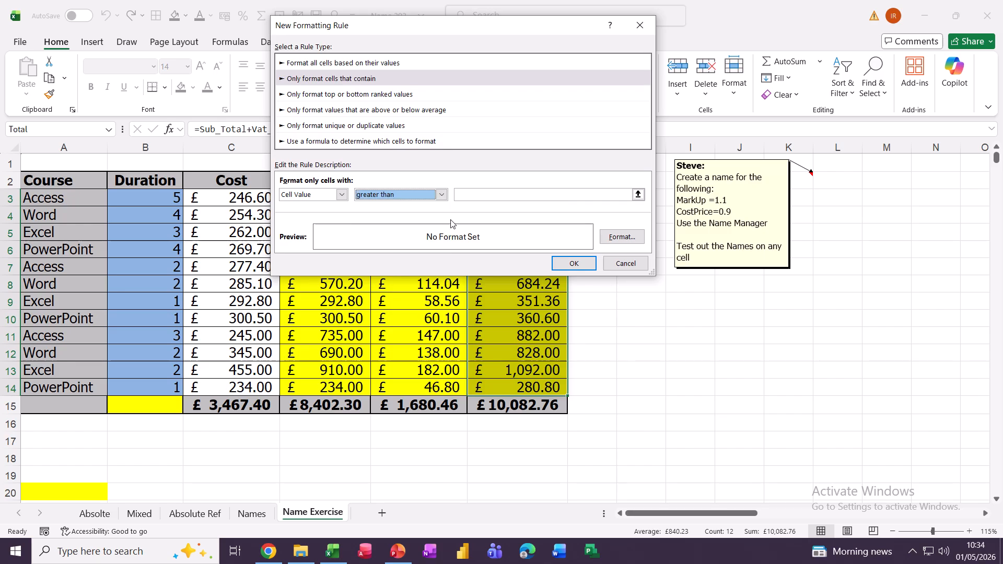
pyautogui.click(494, 196)
pyautogui.write('5')
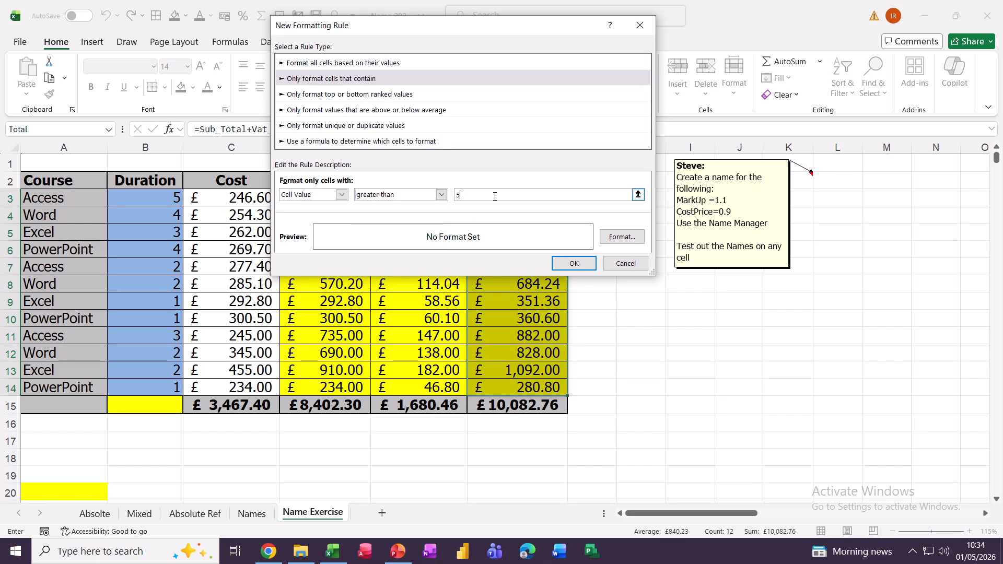
pyautogui.write('00')
# - Give the greater-than-500 rule an orange background fill and add it to the rule list
pyautogui.click(618, 238)
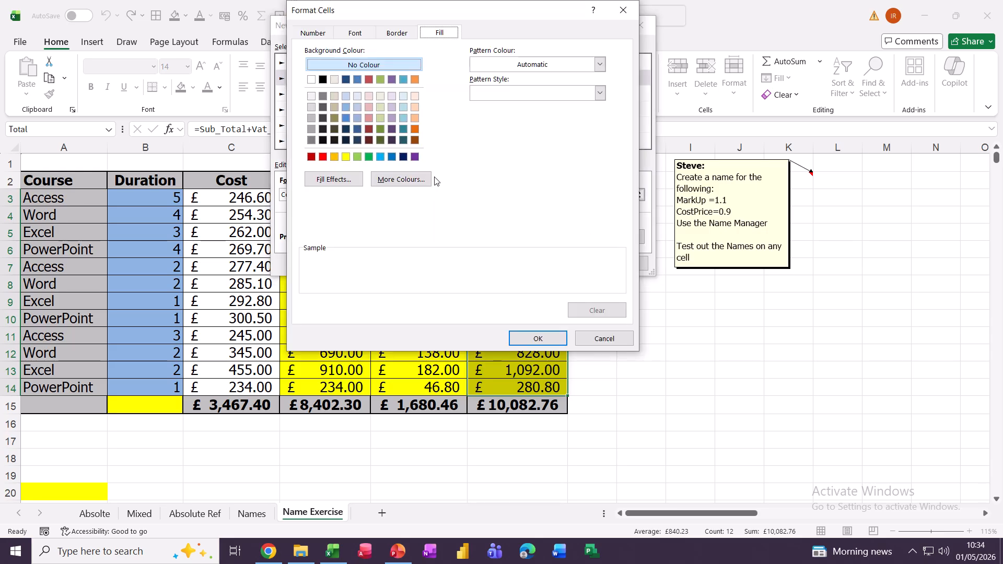
pyautogui.click(334, 157)
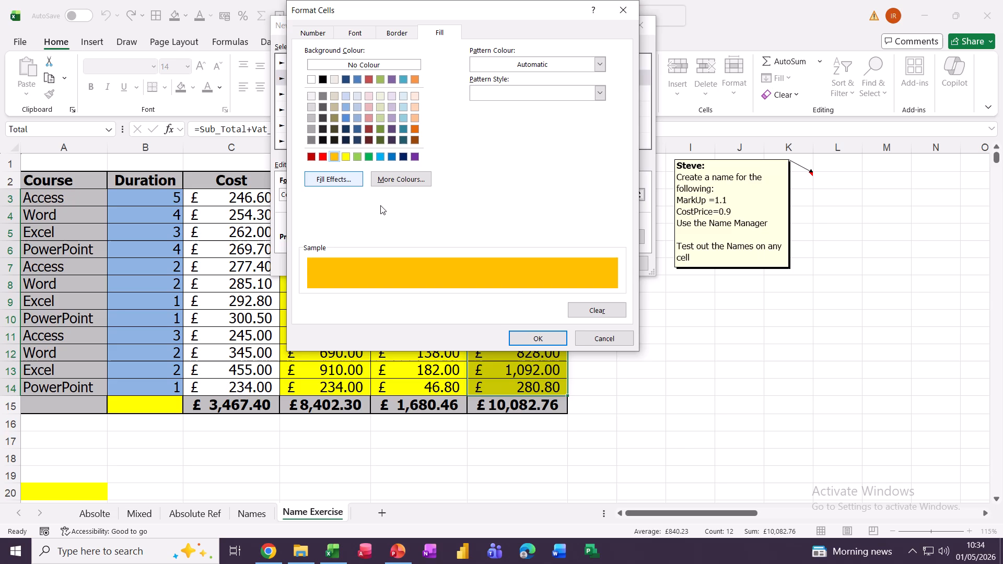
pyautogui.click(521, 340)
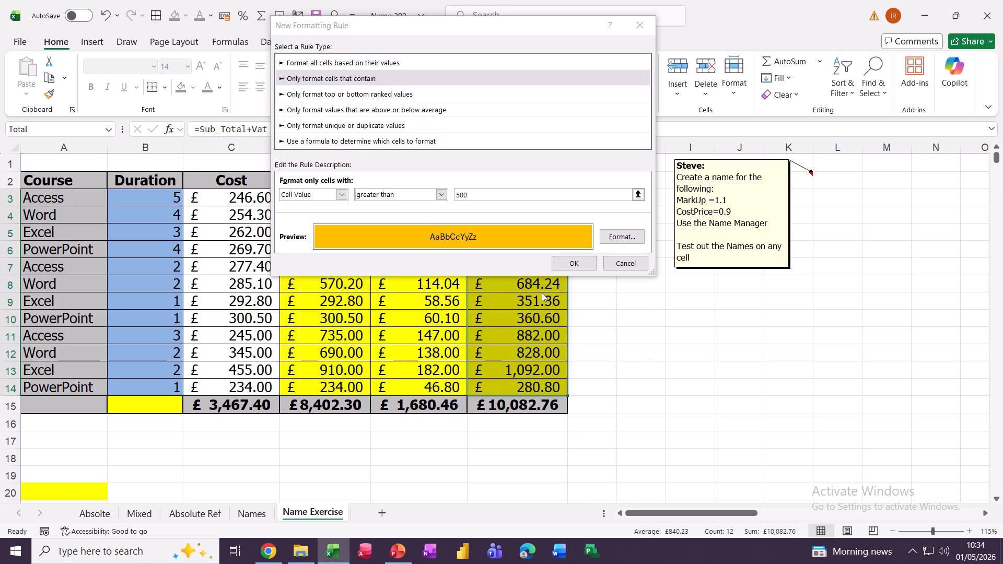
pyautogui.click(573, 263)
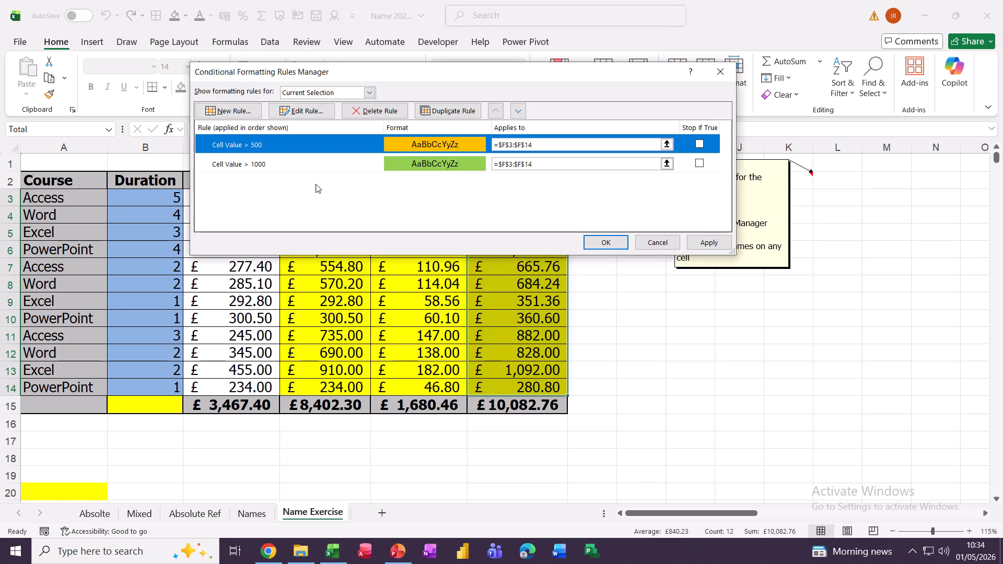
# - Create a third rule that only formats cells containing a cell value less than or equal to 500
pyautogui.click(212, 111)
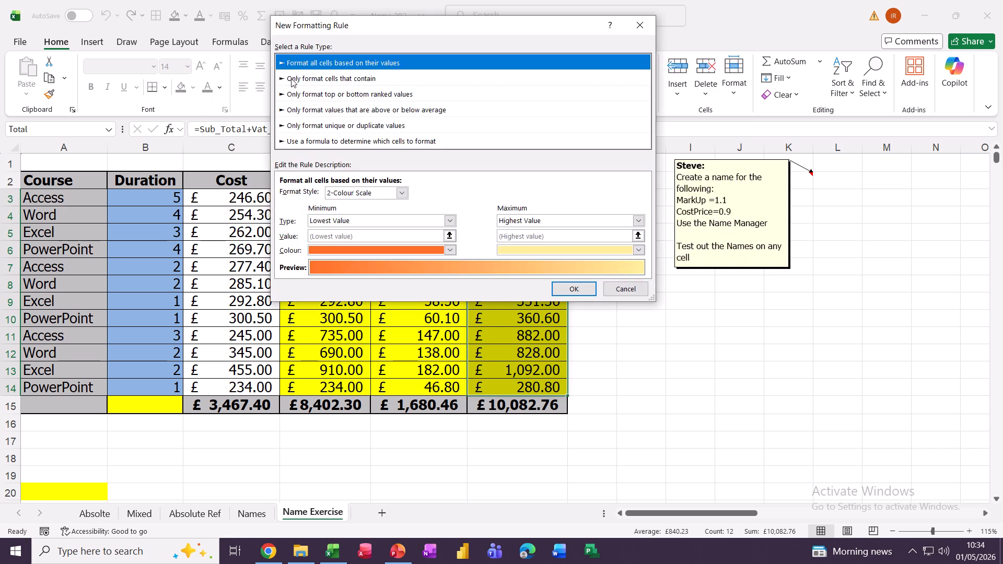
pyautogui.click(291, 79)
pyautogui.click(386, 196)
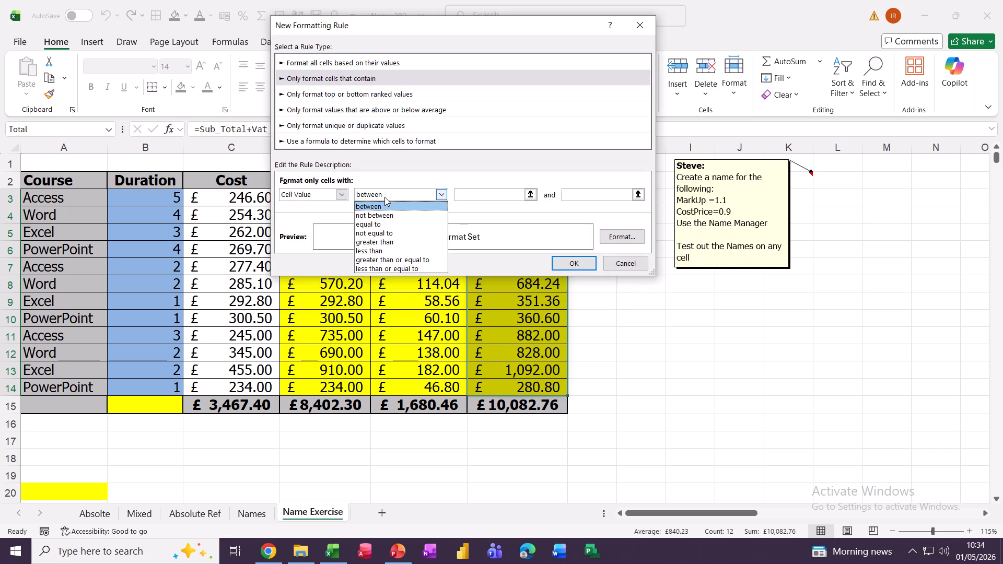
pyautogui.click(374, 270)
pyautogui.click(475, 195)
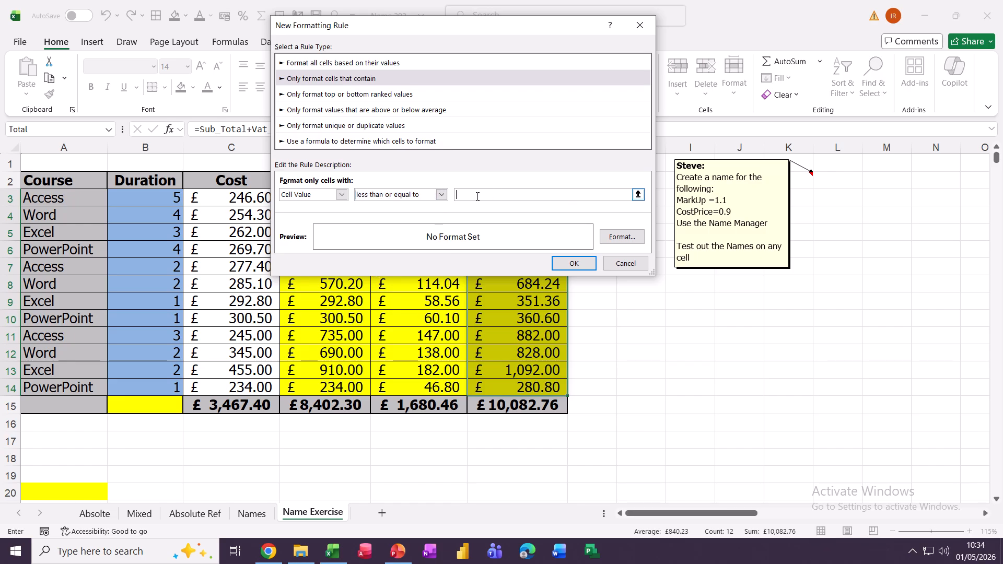
pyautogui.write('500')
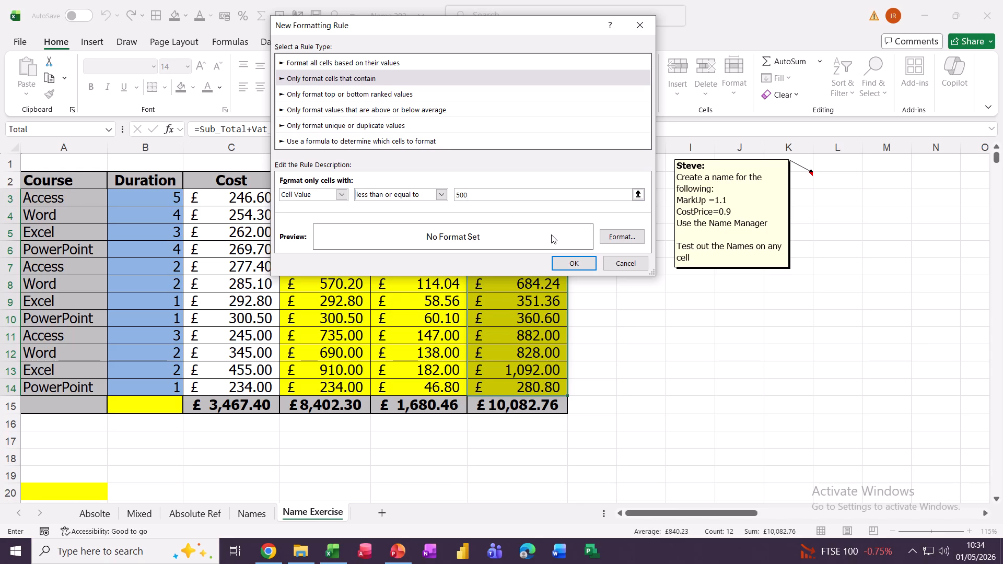
# - Give the less-than-or-equal-to-500 rule a red background fill and add it to the rule list
pyautogui.click(621, 236)
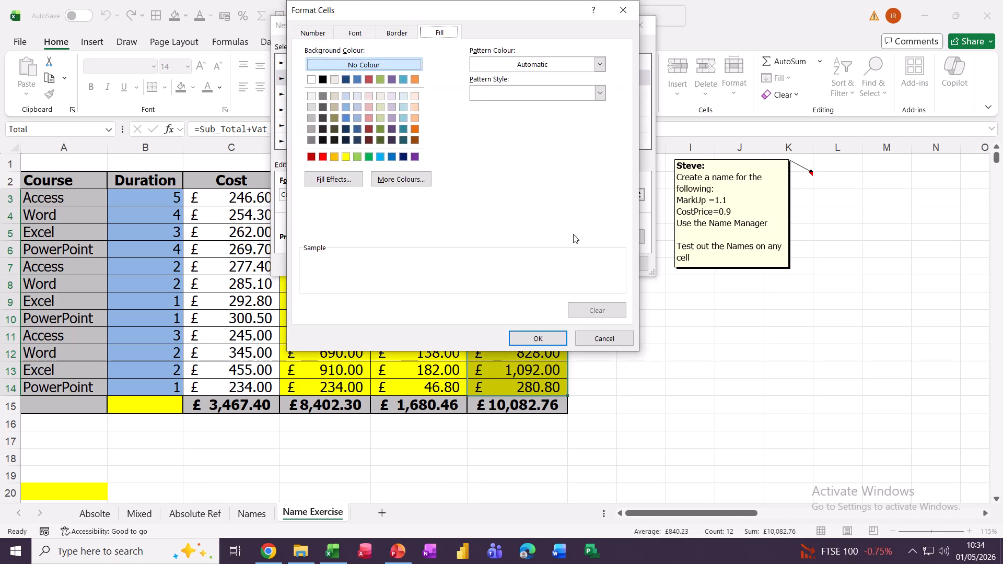
pyautogui.click(323, 157)
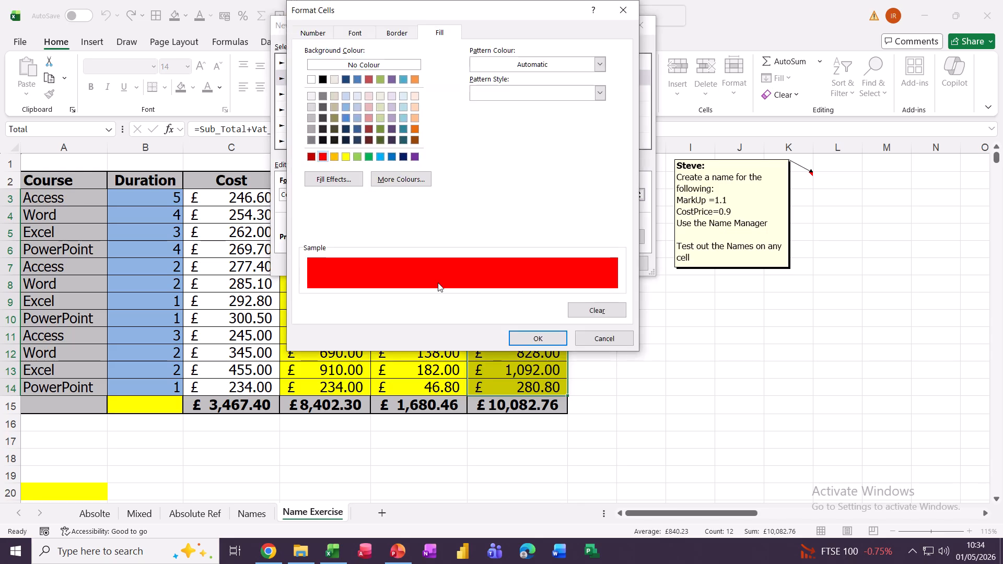
pyautogui.click(528, 338)
pyautogui.click(574, 265)
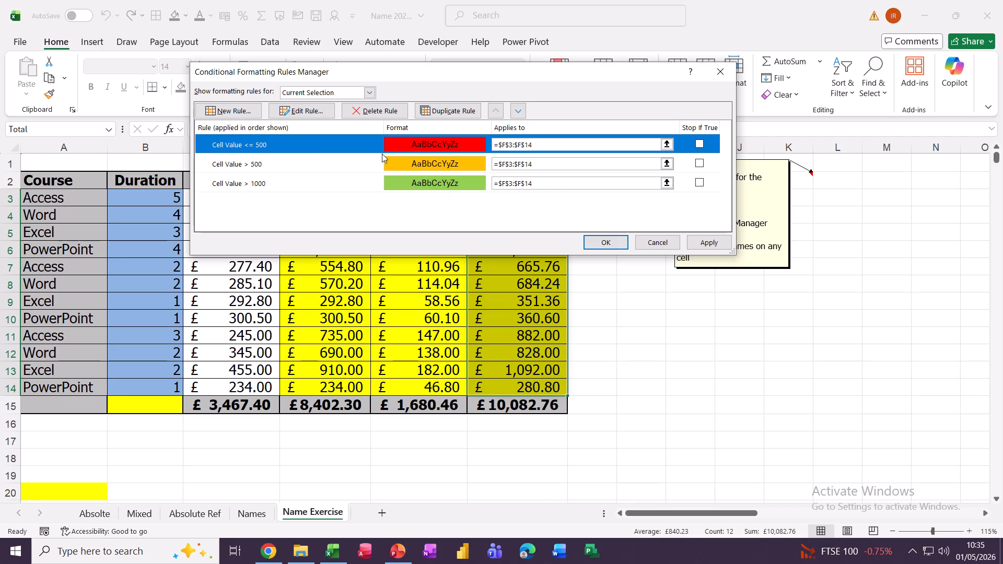
pyautogui.click(332, 162)
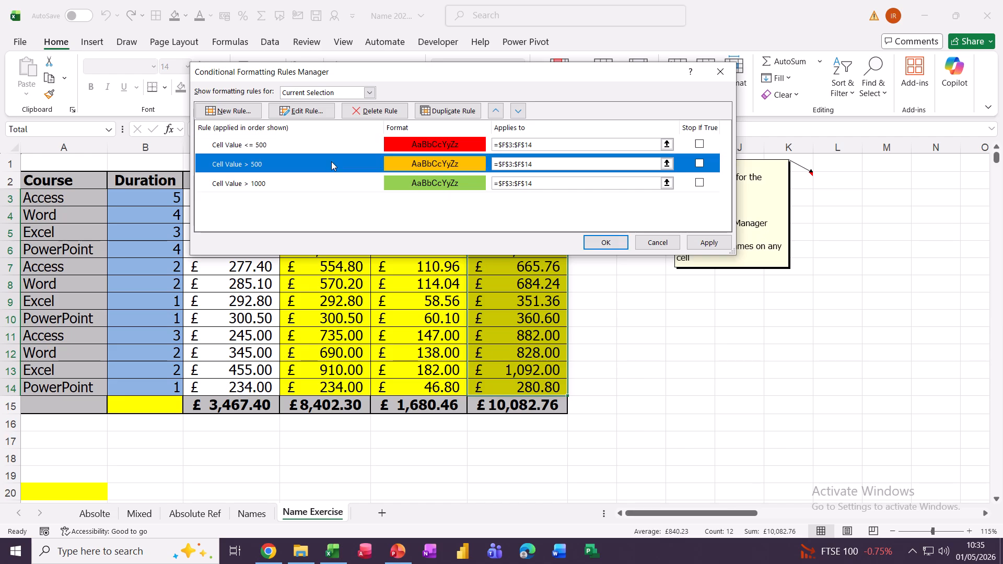
pyautogui.click(303, 150)
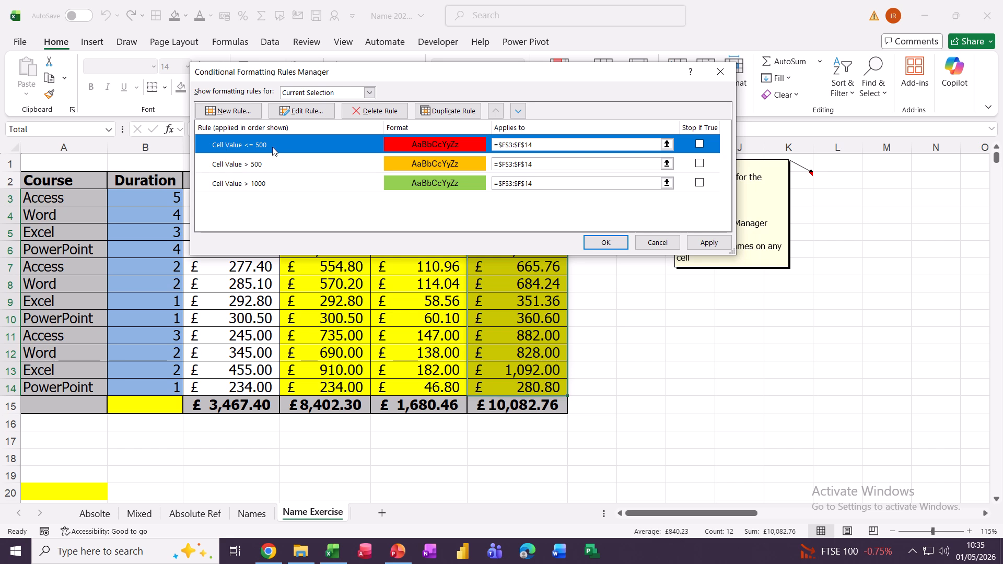
pyautogui.click(263, 166)
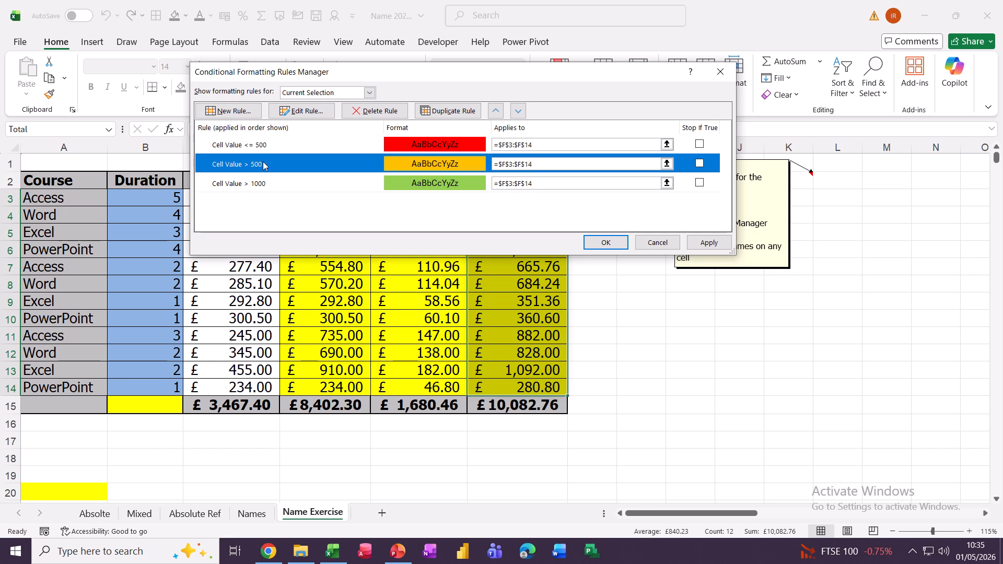
pyautogui.click(265, 147)
pyautogui.click(274, 166)
pyautogui.click(273, 149)
pyautogui.click(275, 165)
# - Reorder the rules to greater than 1000, greater than 500, and less than or equal to 500, and apply them to the Total column
pyautogui.click(405, 185)
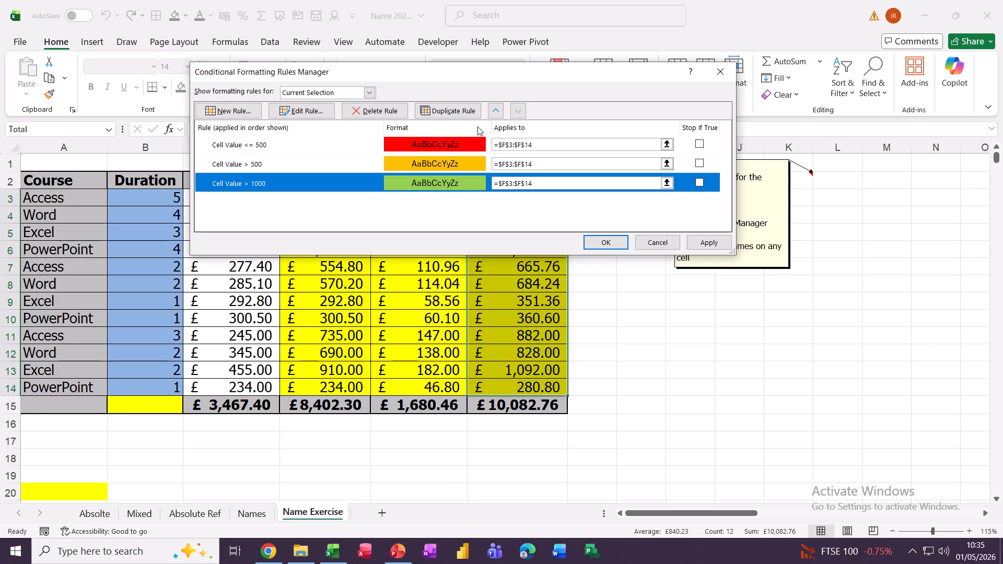
pyautogui.click(496, 111)
pyautogui.click(495, 111)
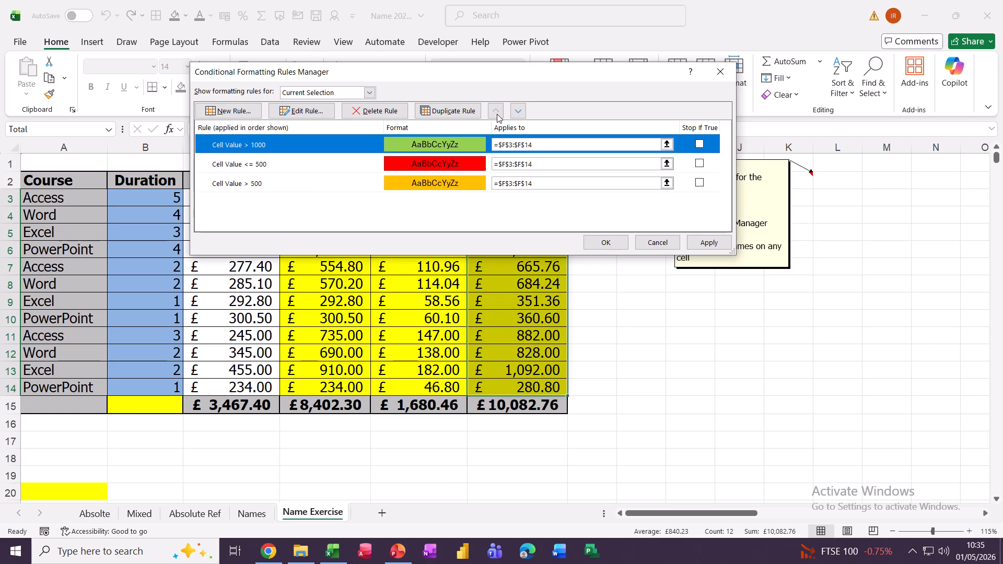
pyautogui.click(378, 188)
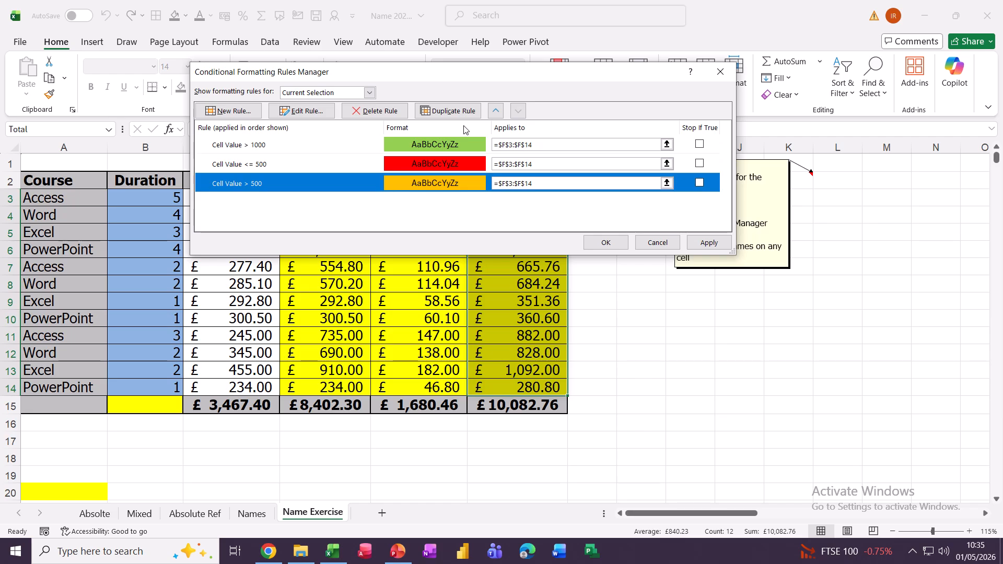
pyautogui.click(496, 111)
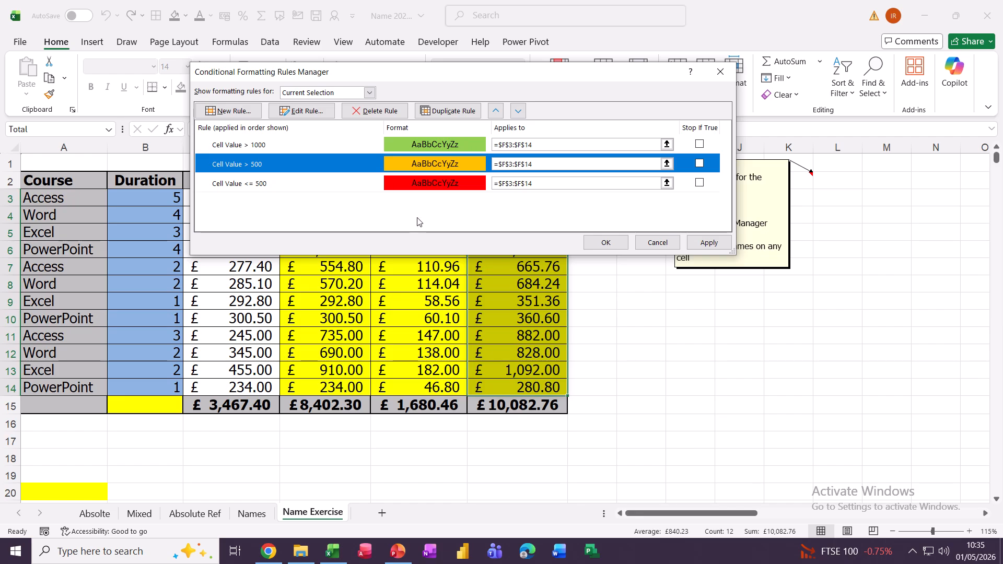
pyautogui.click(603, 244)
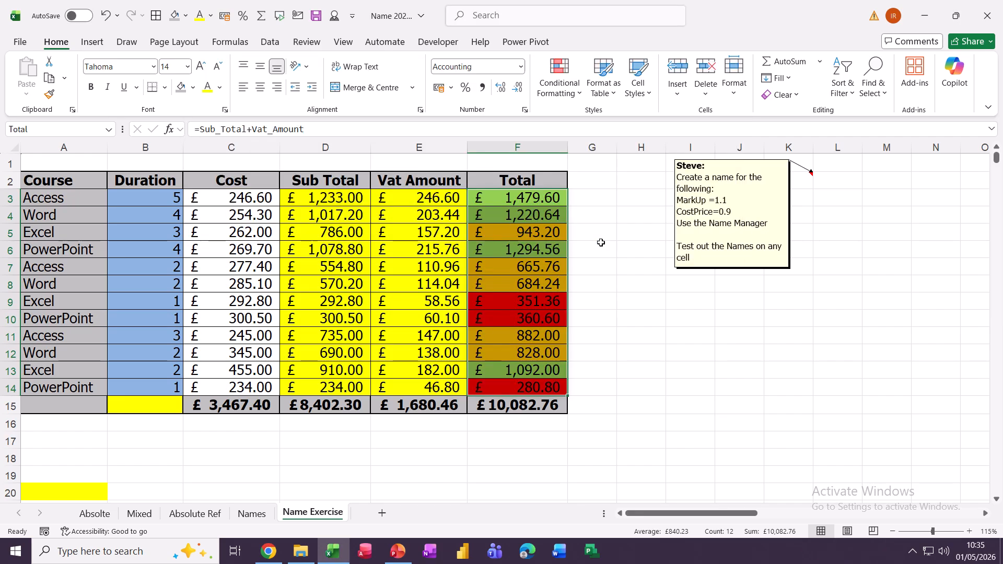
pyautogui.click(511, 267)
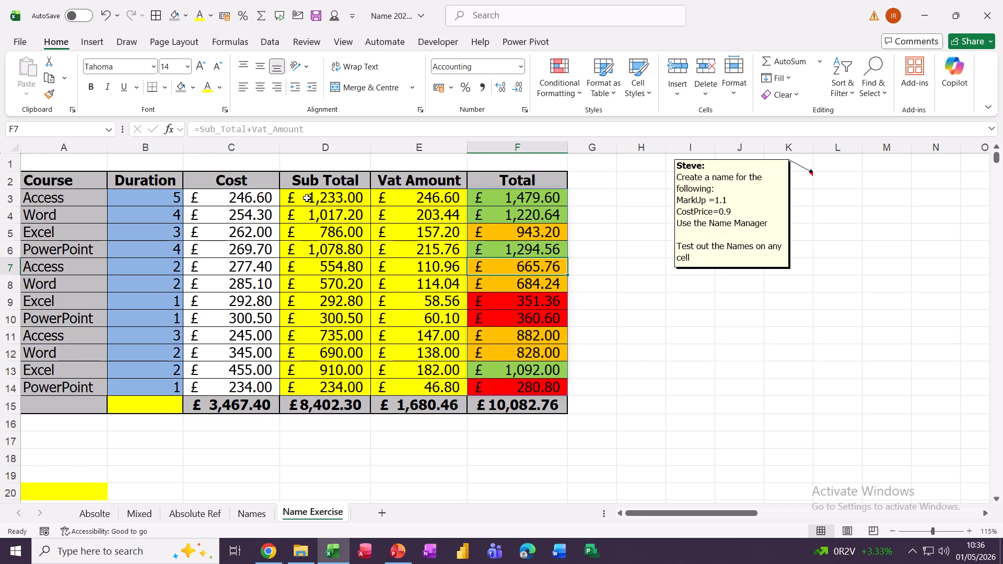
# - Apply the rimmed three-traffic-lights icon set to the Sub Total values in D3:D14 and autofit column D
pyautogui.moveTo(307, 199); pyautogui.dragTo(325, 380)
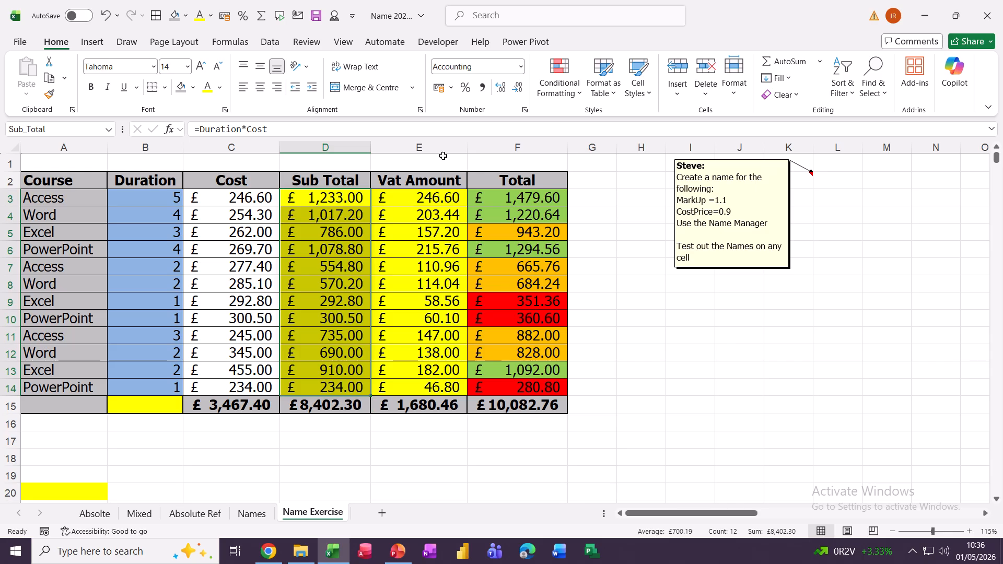
pyautogui.click(560, 81)
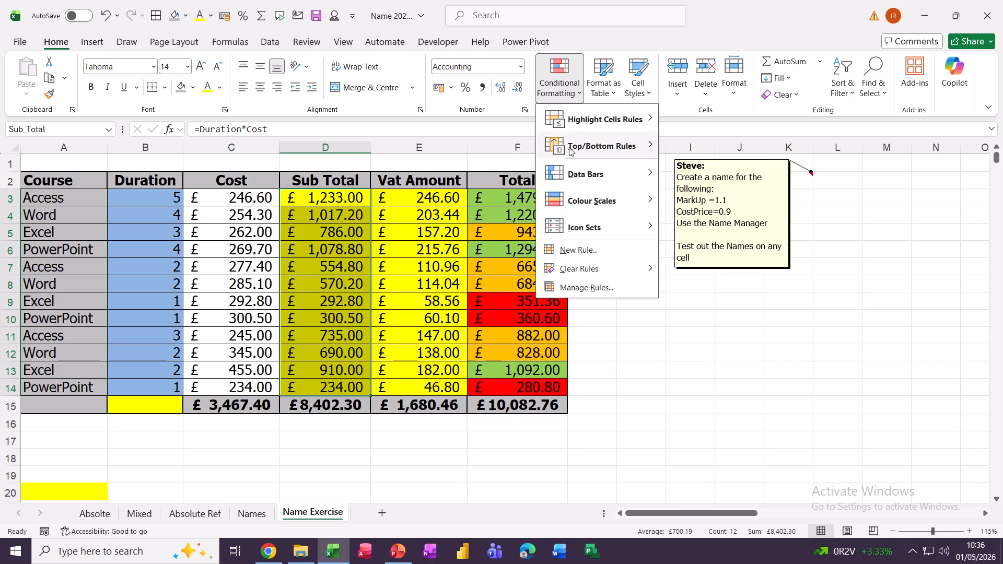
pyautogui.moveTo(579, 225)
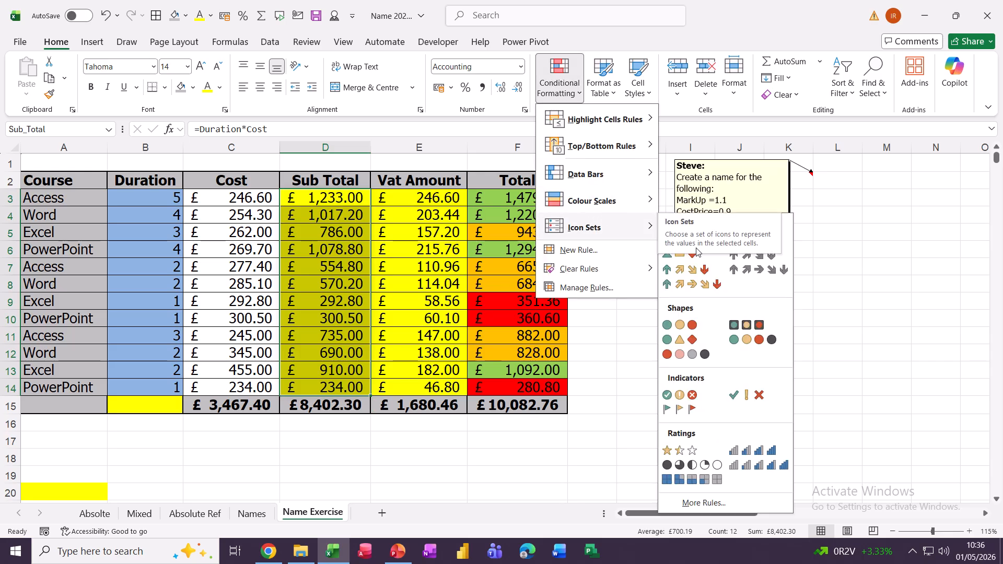
pyautogui.click(737, 329)
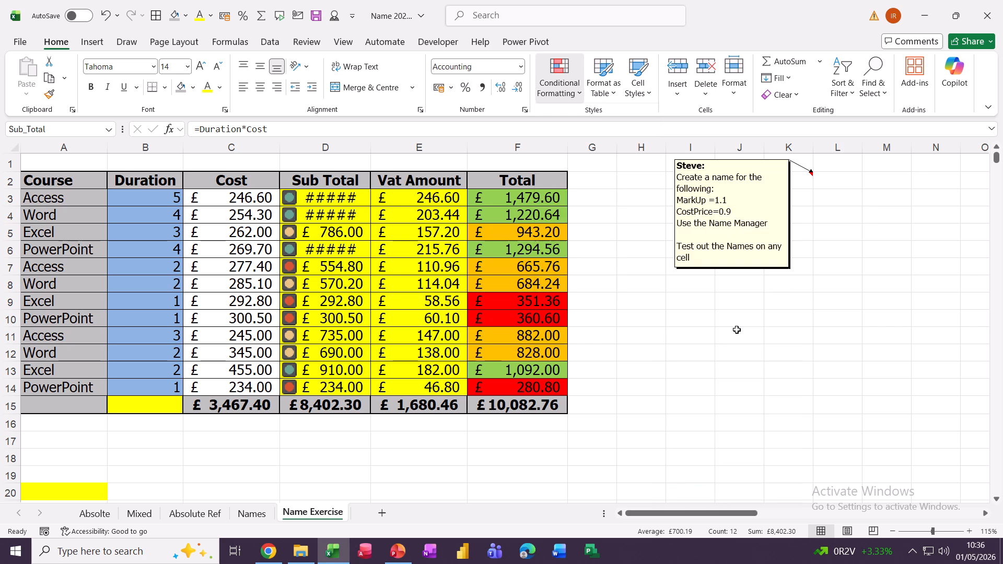
pyautogui.doubleClick(371, 152)
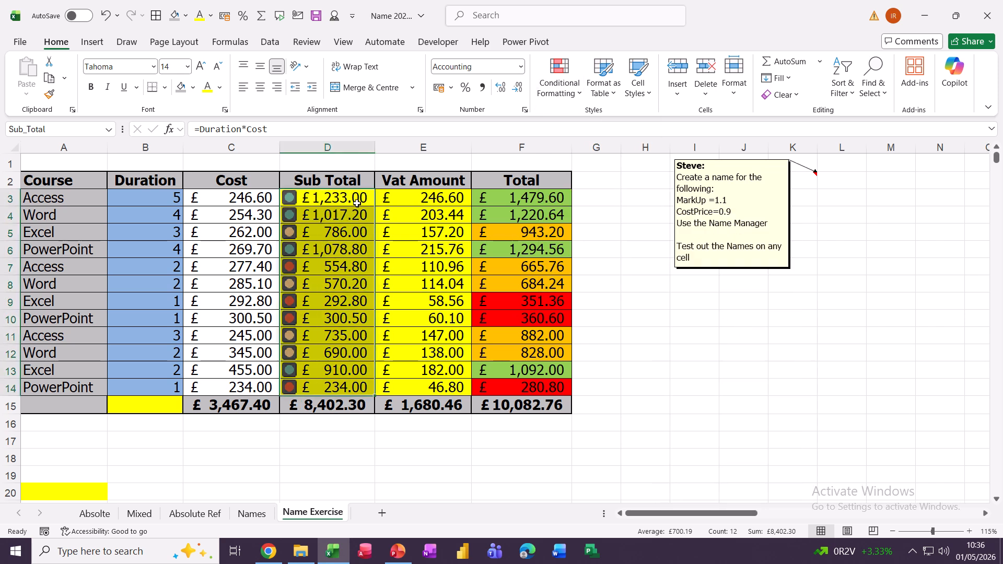
pyautogui.click(347, 230)
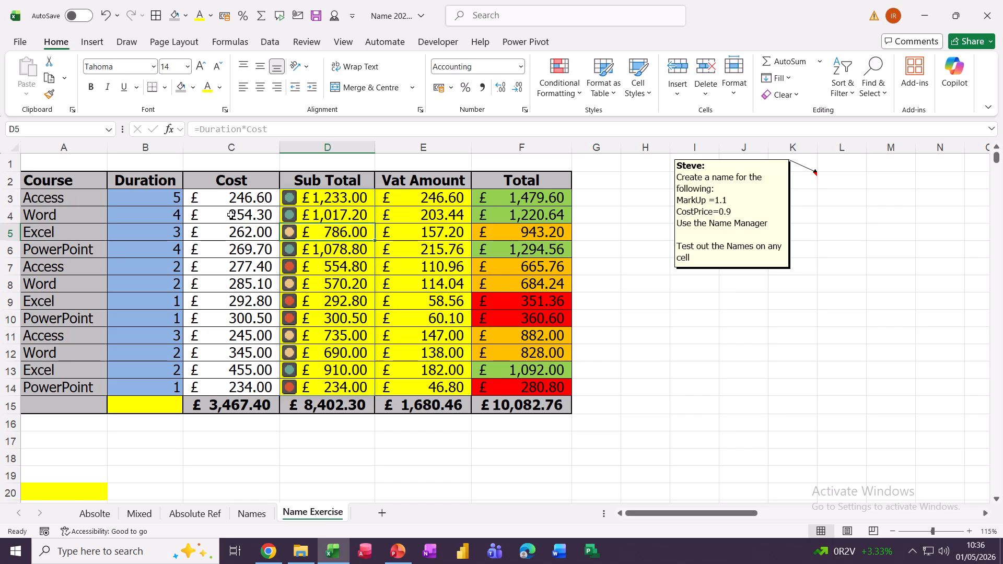
# - Test the icon set by changing the Access duration in B3 to 25, and restore it to 5
pyautogui.click(137, 201)
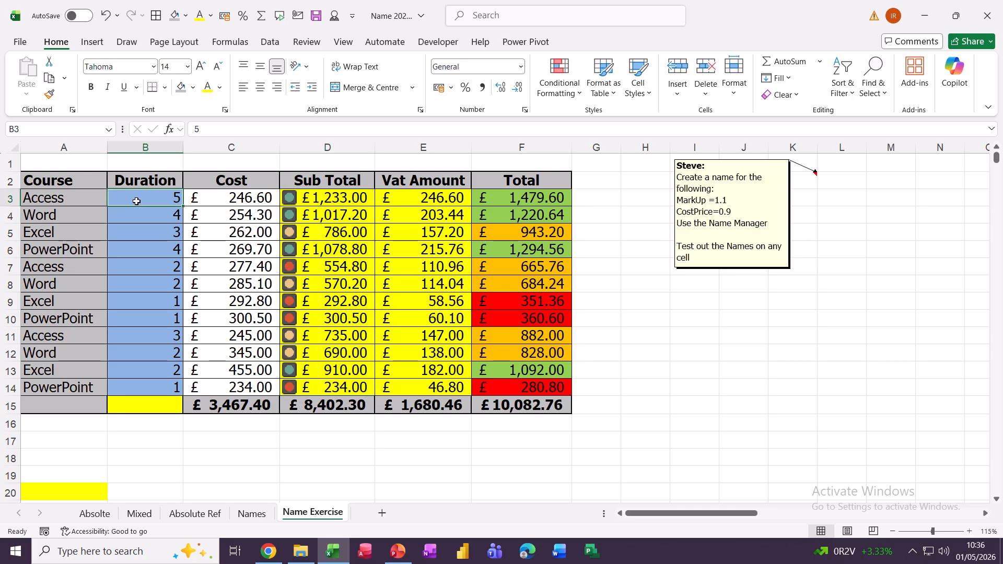
pyautogui.write('2')
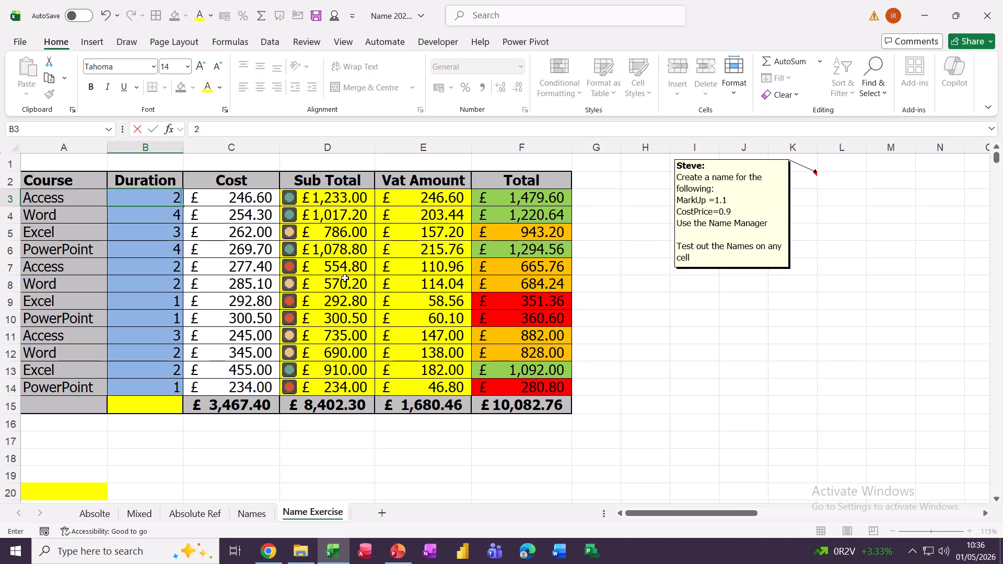
pyautogui.write('5')
pyautogui.press('Return')
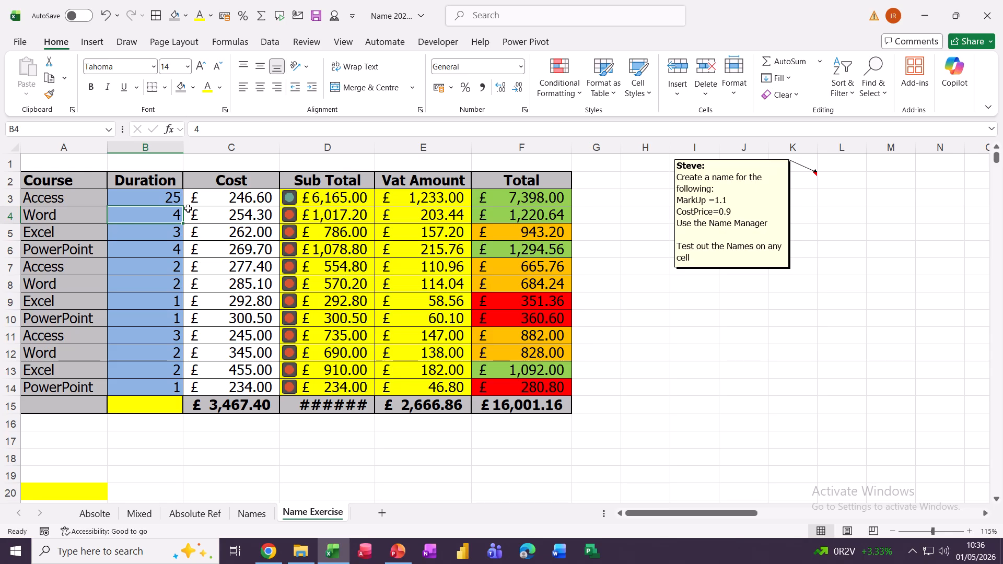
pyautogui.click(155, 199)
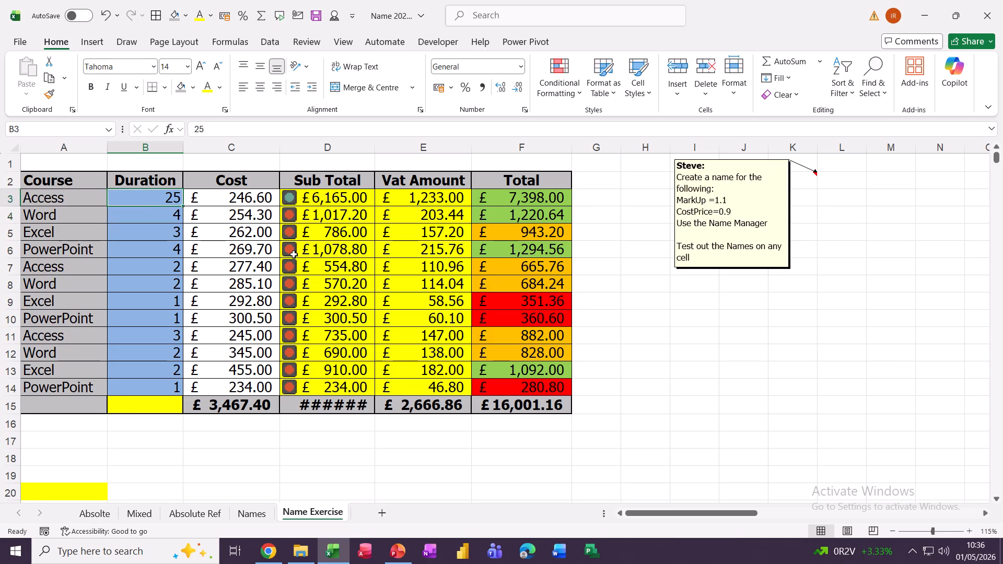
pyautogui.write('5')
pyautogui.click(360, 299)
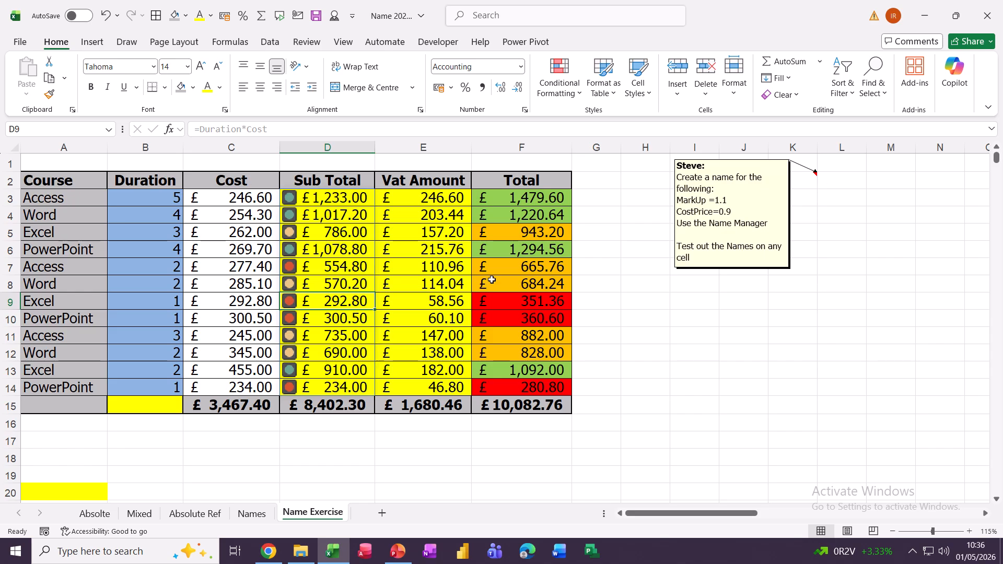
# - Edit the icon set rule on the Sub Total values so the green and amber thresholds both use the Number type
pyautogui.moveTo(309, 199); pyautogui.dragTo(341, 391)
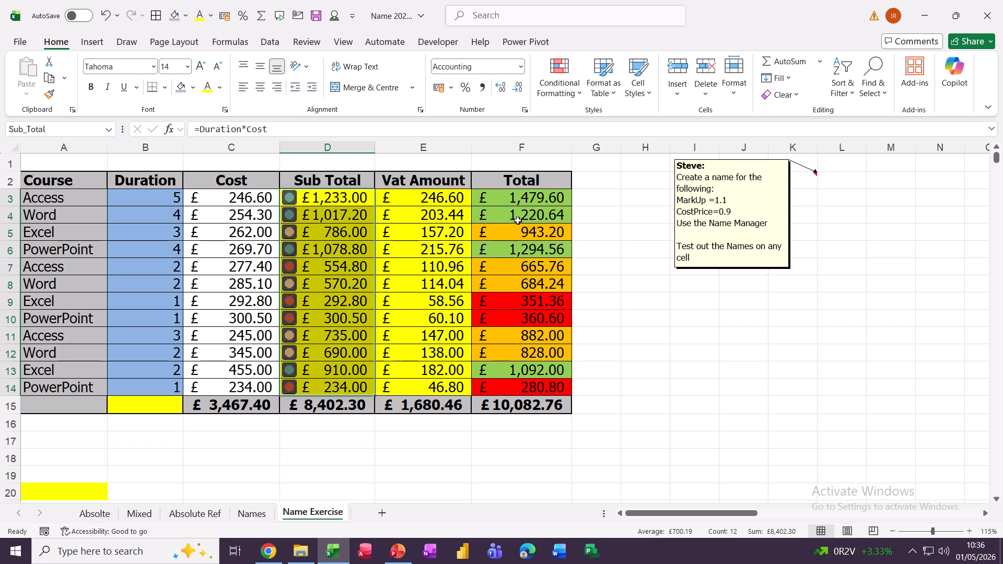
pyautogui.click(562, 83)
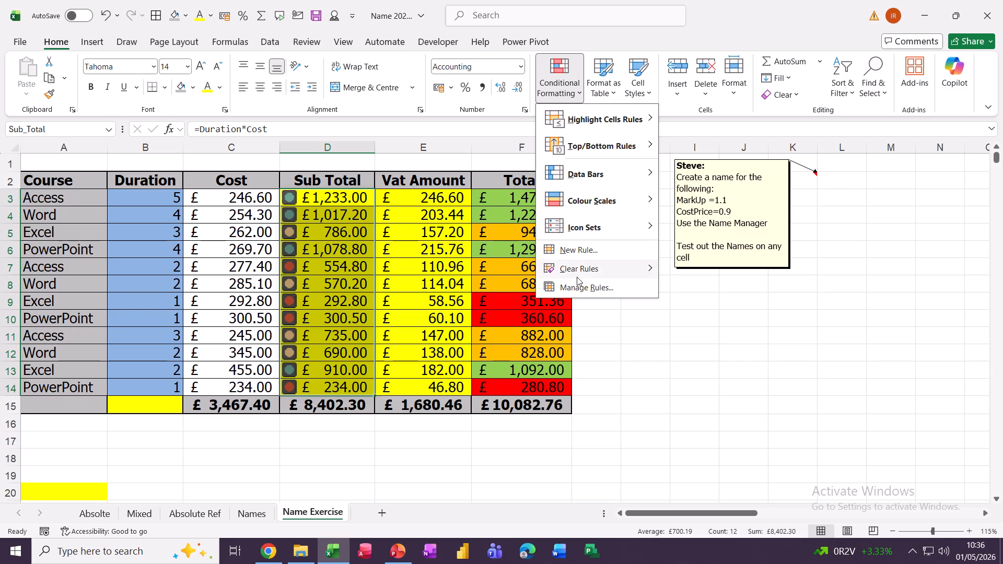
pyautogui.click(575, 289)
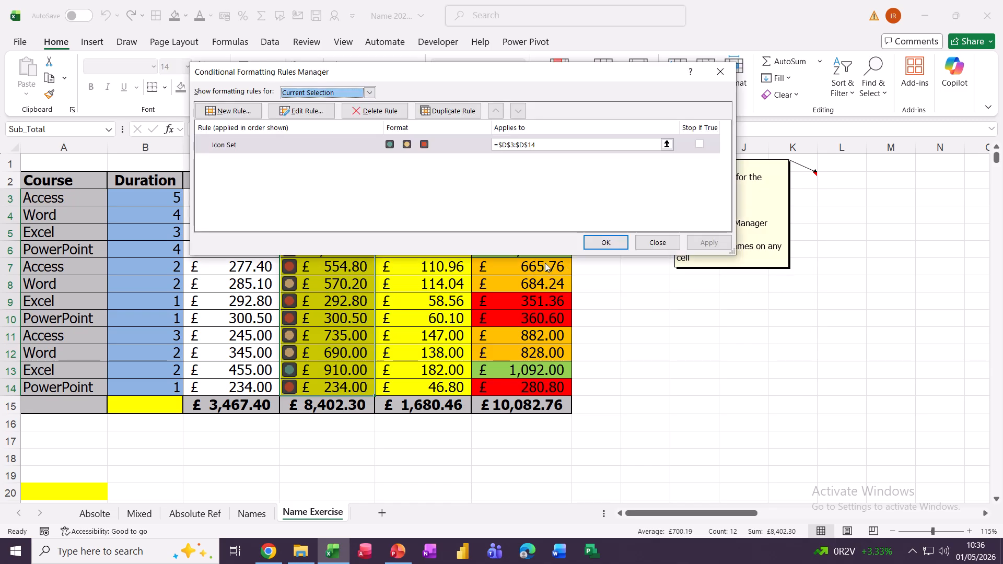
pyautogui.click(304, 120)
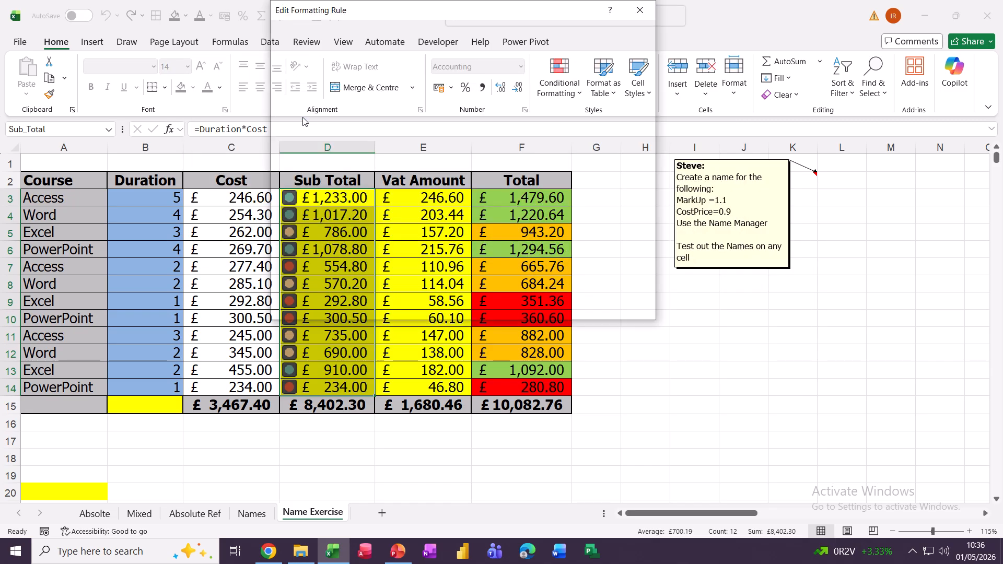
pyautogui.click(464, 263)
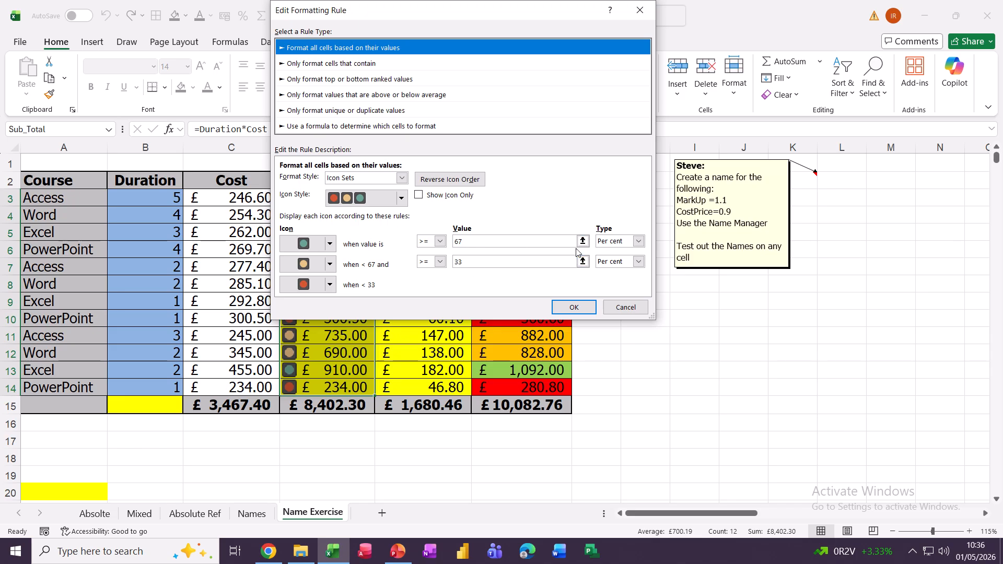
pyautogui.click(554, 239)
pyautogui.click(638, 242)
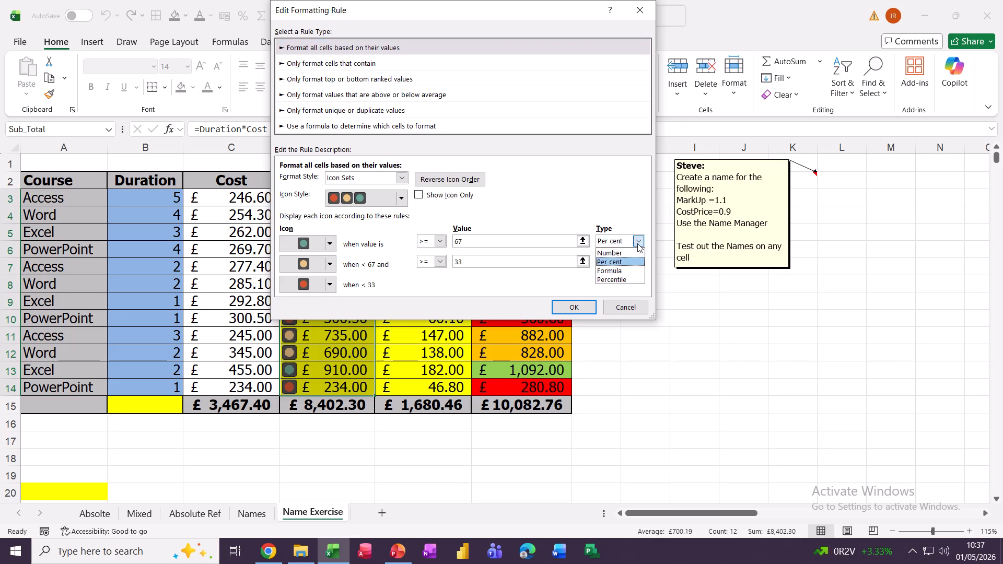
pyautogui.click(622, 254)
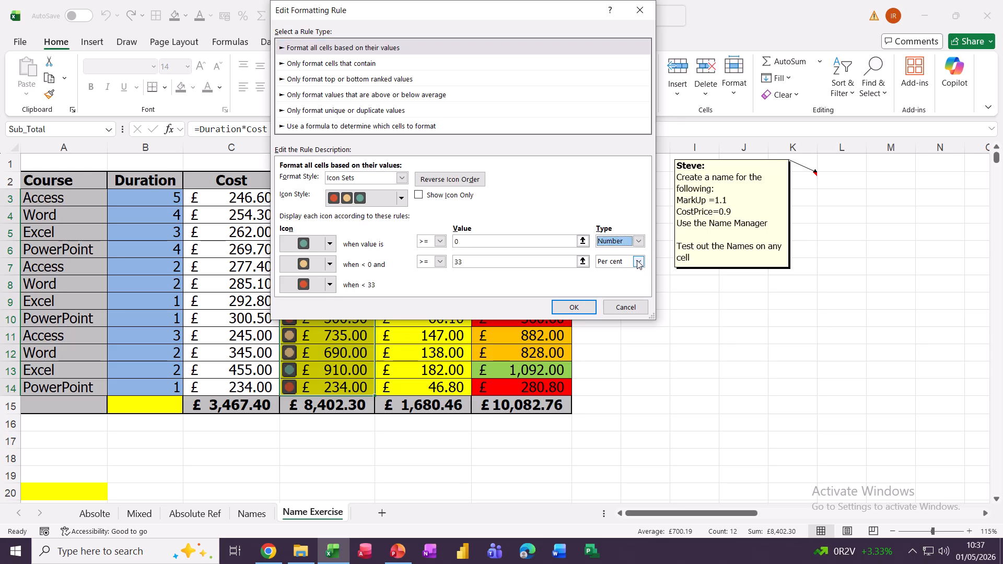
pyautogui.click(638, 262)
pyautogui.click(621, 272)
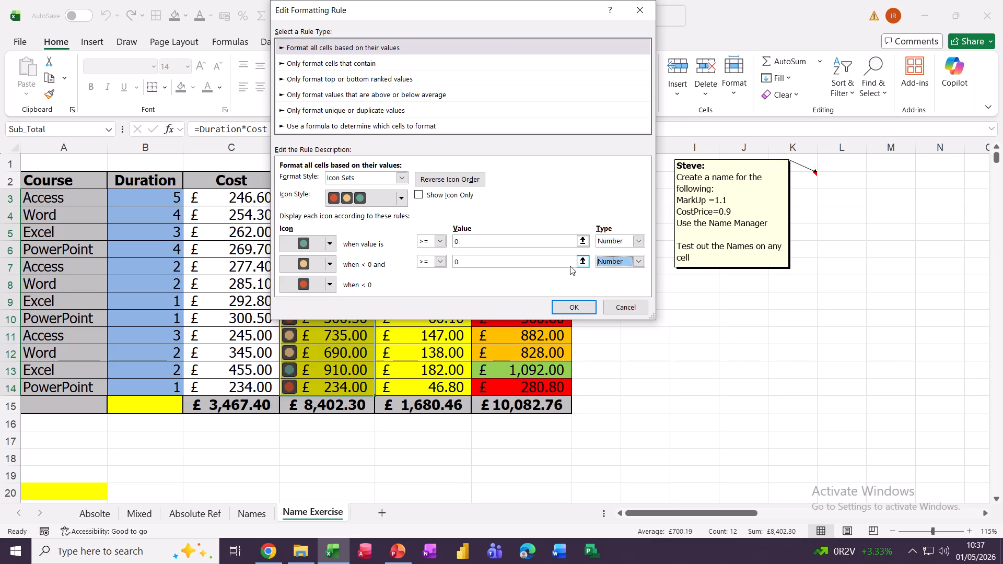
# - Set the icon set's green threshold to 1000 and amber threshold to 500, and apply the rule to the Sub Total values
pyautogui.click(490, 243)
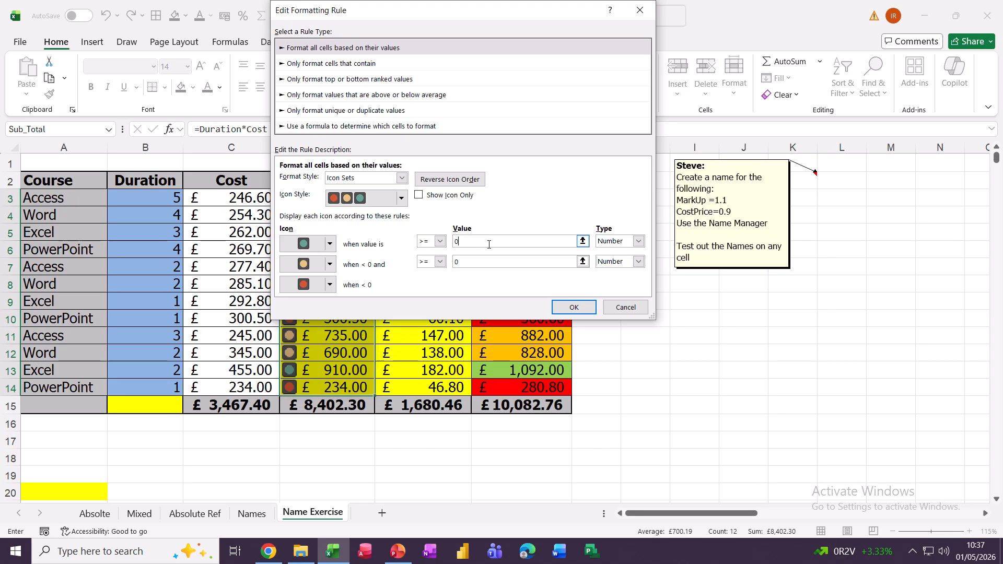
pyautogui.press('BackSpace')
pyautogui.write('1000')
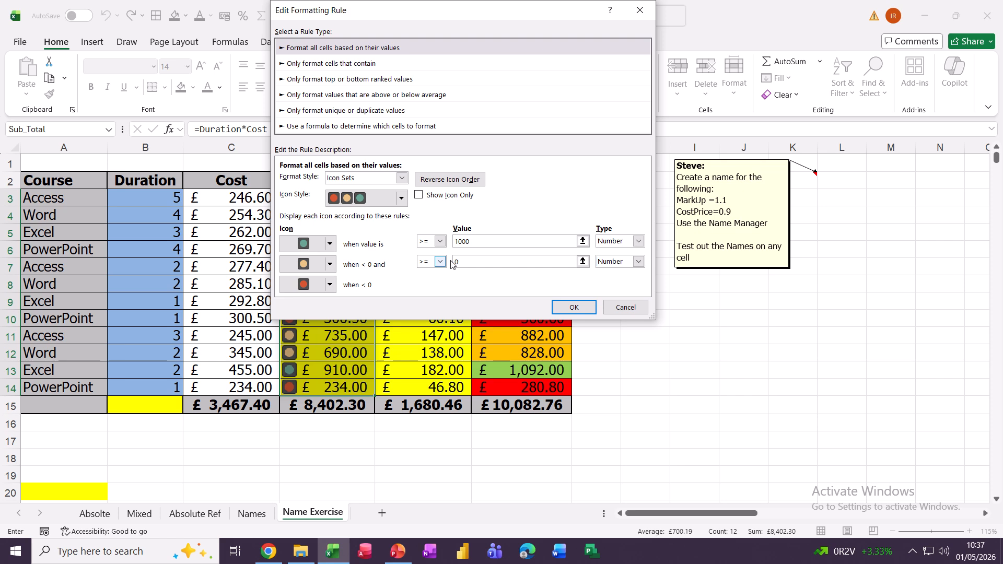
pyautogui.click(477, 261)
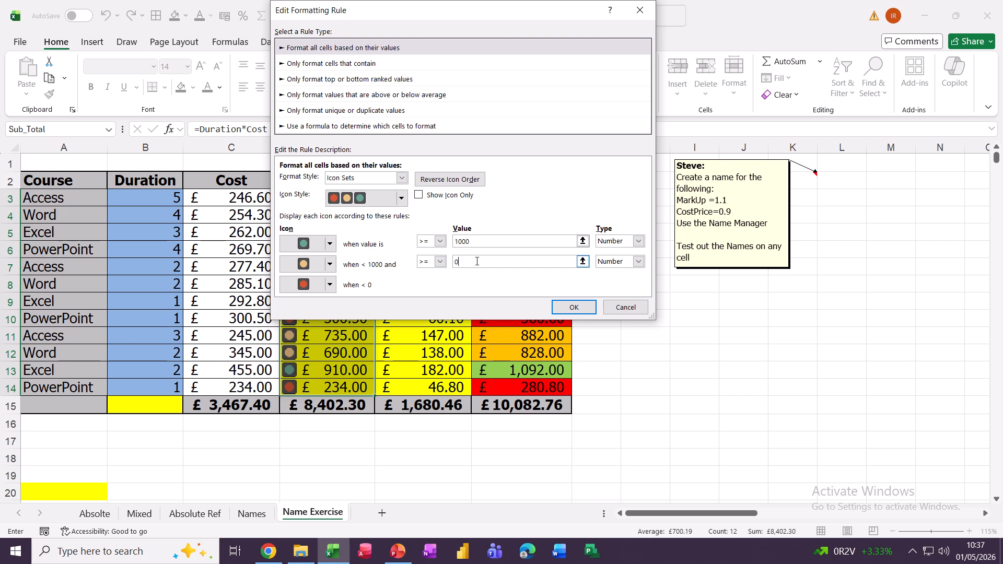
pyautogui.press('BackSpace')
pyautogui.write('500')
pyautogui.click(490, 243)
pyautogui.click(560, 309)
pyautogui.click(597, 247)
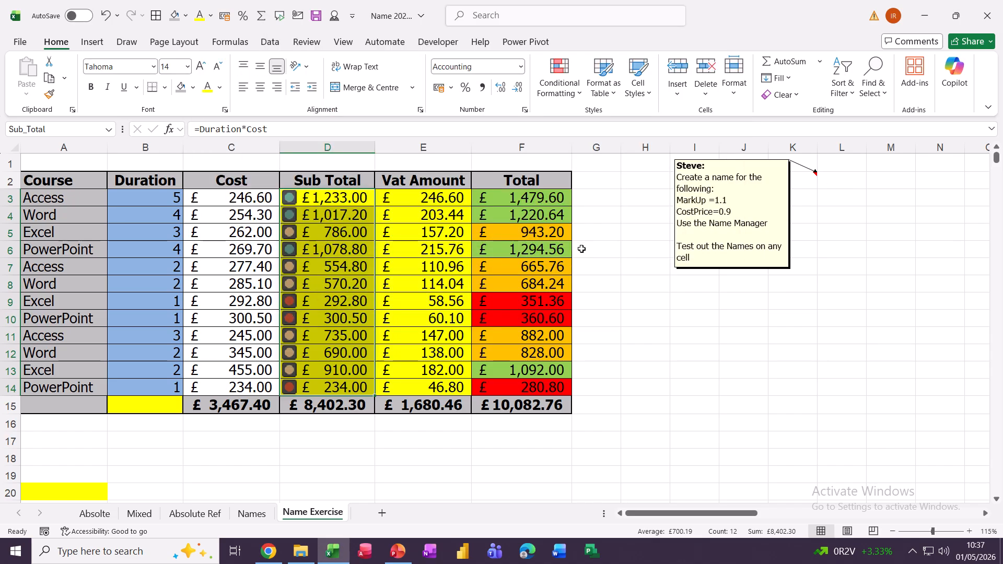
pyautogui.click(339, 260)
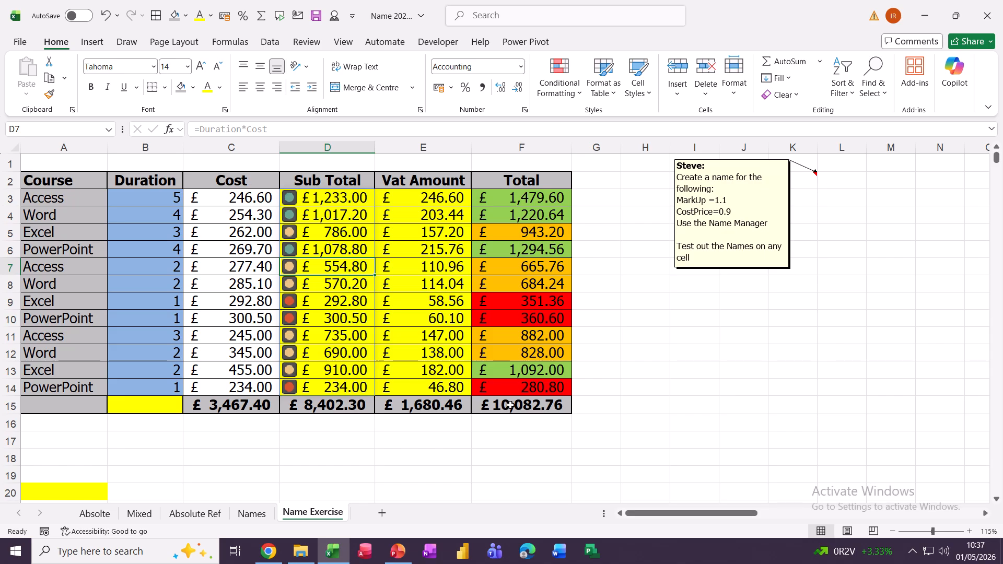
# - Delete the note attached to cell K2
pyautogui.click(675, 269)
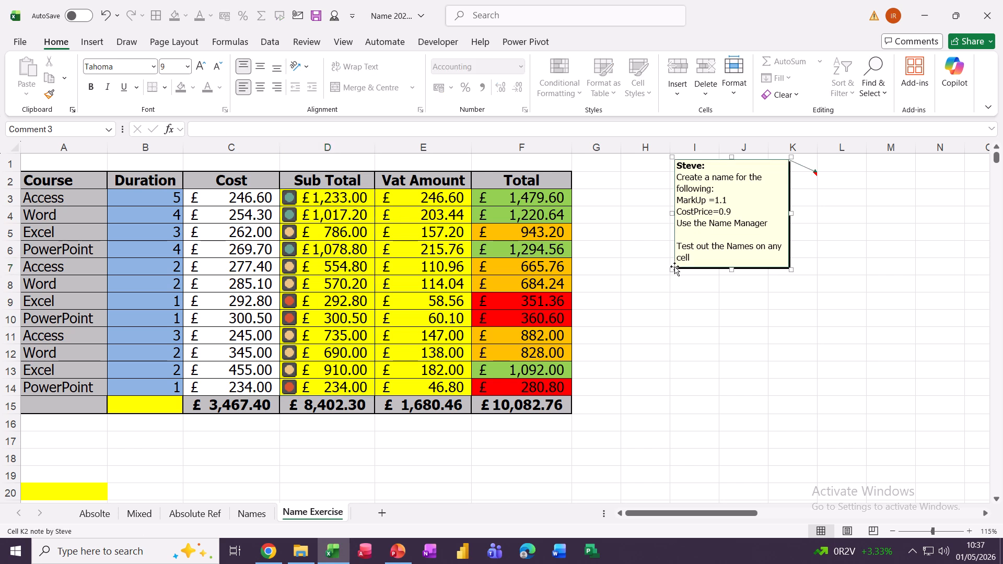
pyautogui.press('Escape')
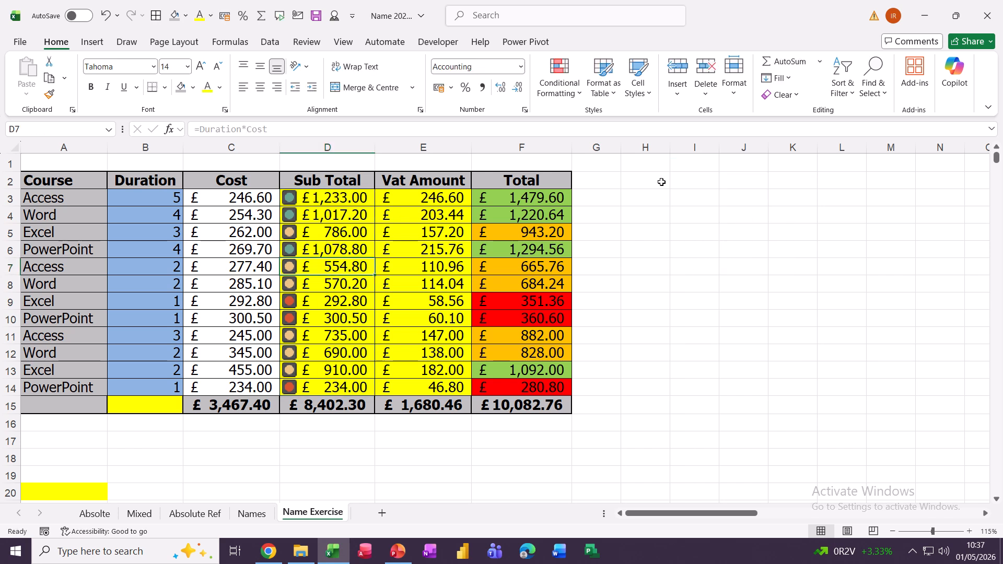
# - Enter 100 in H1 and 75 in H2, and continue the series with 50 and 25 down to H4
pyautogui.click(643, 162)
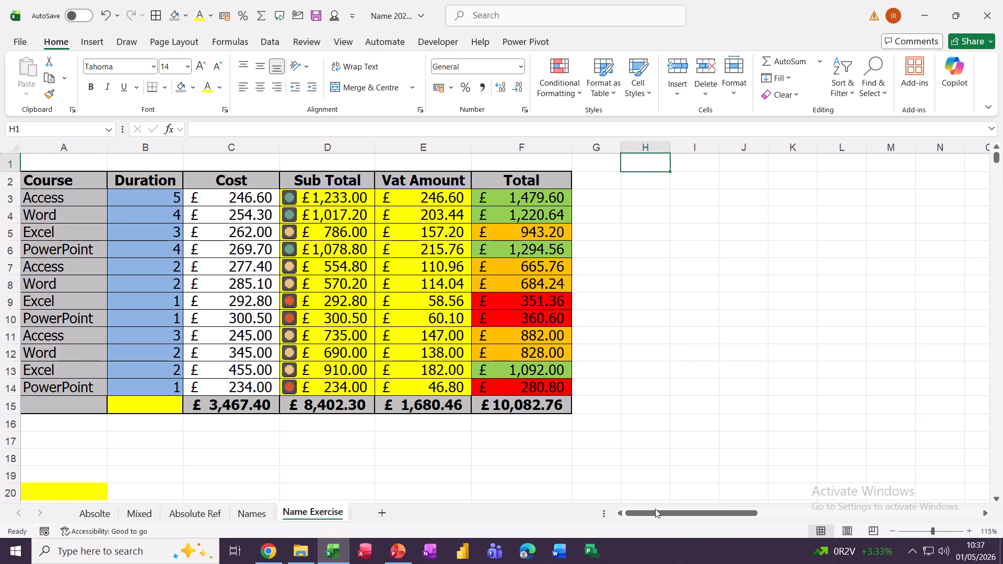
pyautogui.moveTo(656, 516); pyautogui.dragTo(694, 517)
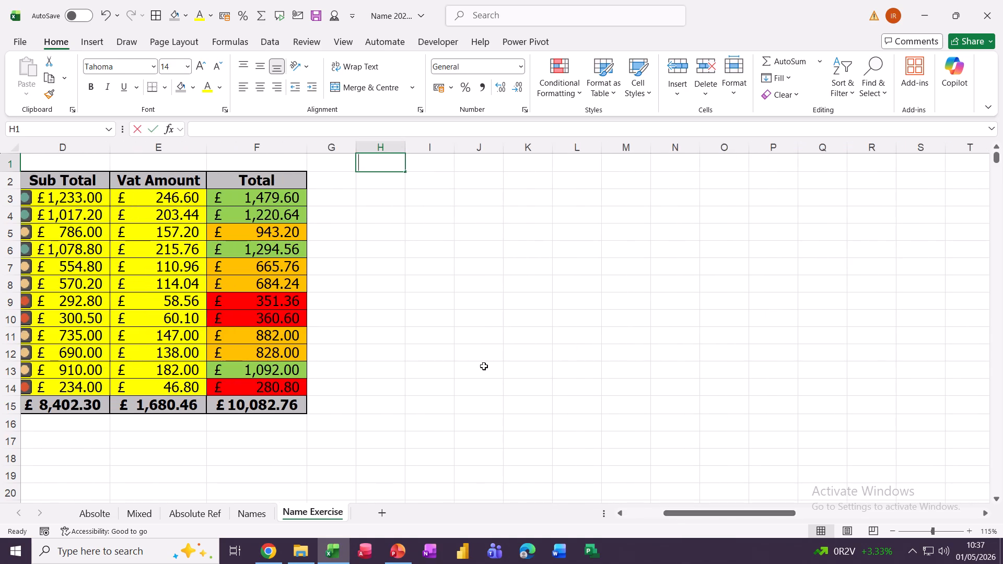
pyautogui.write('100')
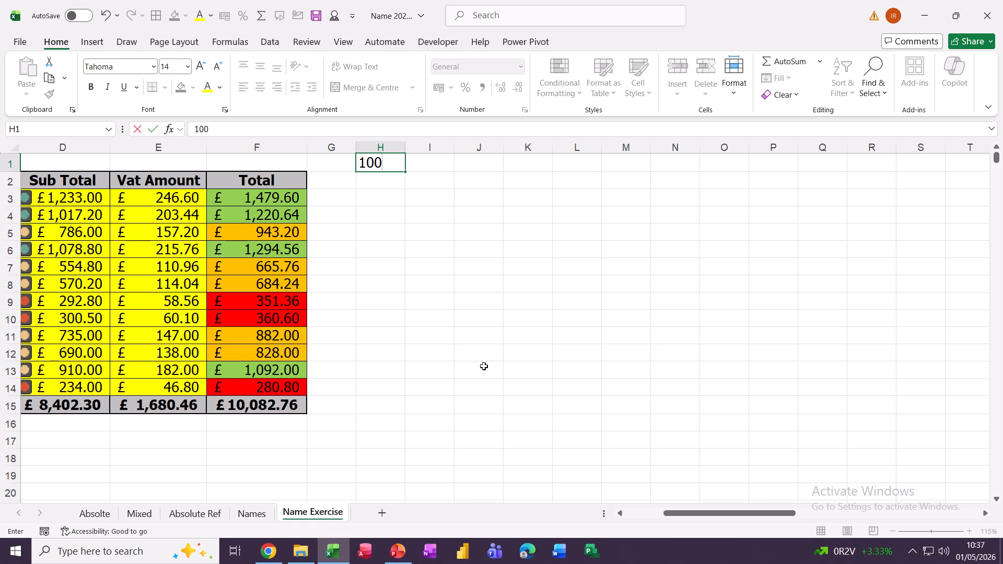
pyautogui.press('Return')
pyautogui.write('75')
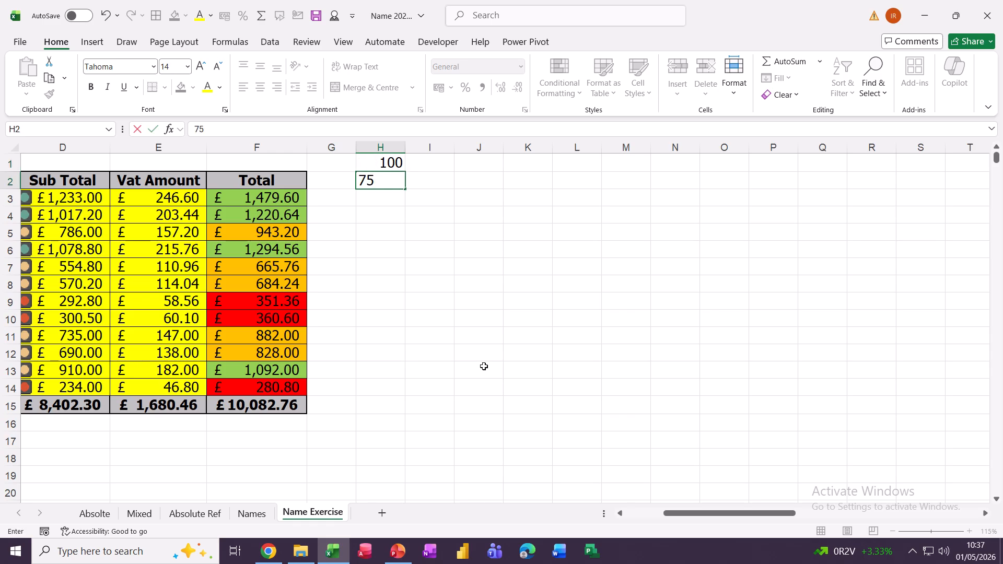
pyautogui.click(493, 320)
pyautogui.moveTo(391, 169); pyautogui.dragTo(407, 224)
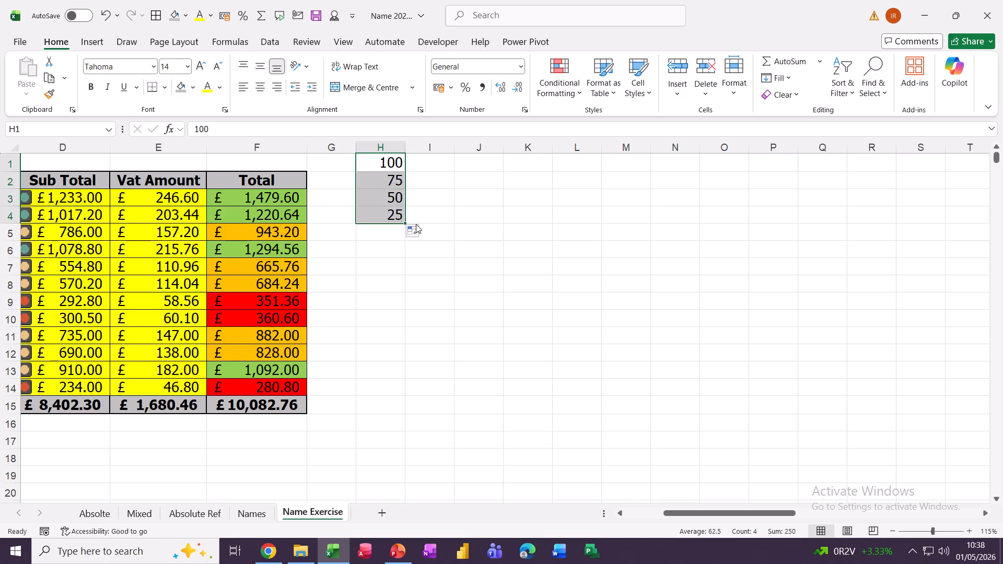
# - Enter the formula =H1 in I1 and fill it down to I4
pyautogui.click(425, 164)
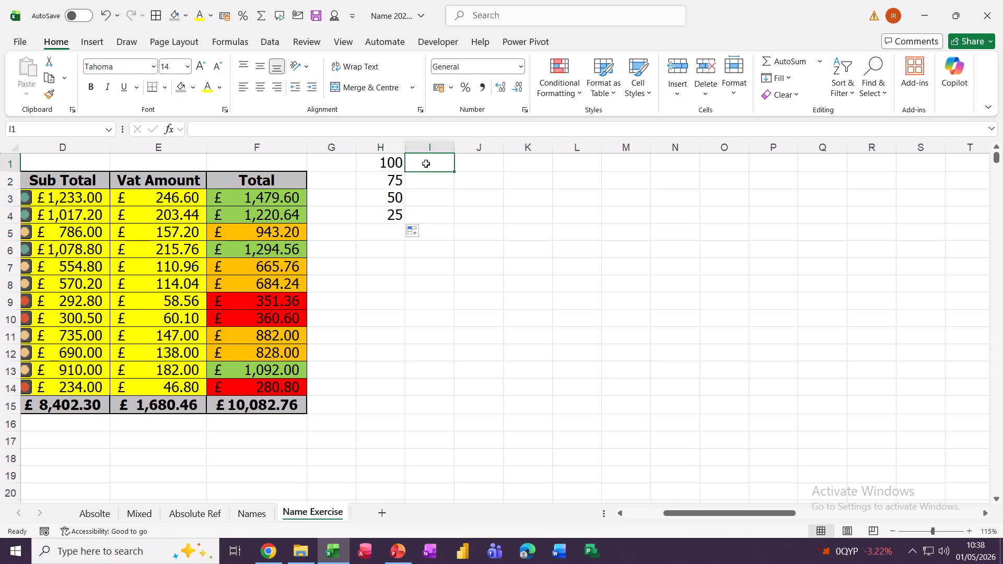
pyautogui.write('=')
pyautogui.click(380, 163)
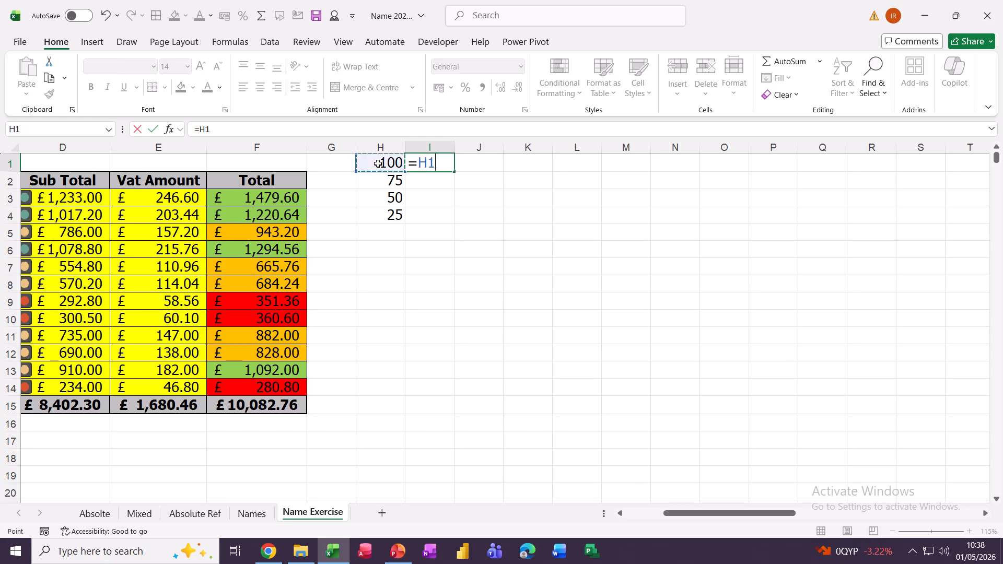
pyautogui.click(152, 129)
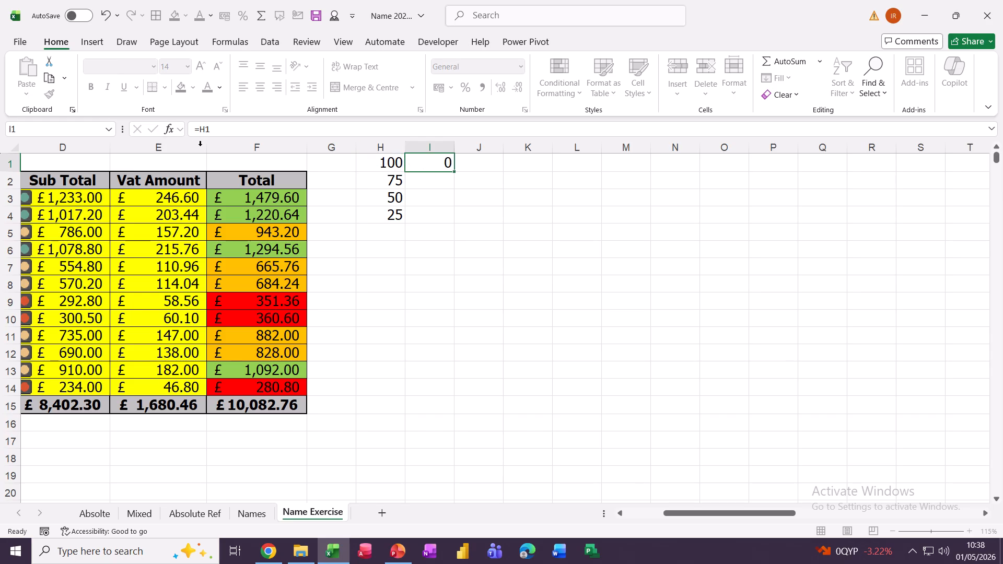
pyautogui.doubleClick(455, 171)
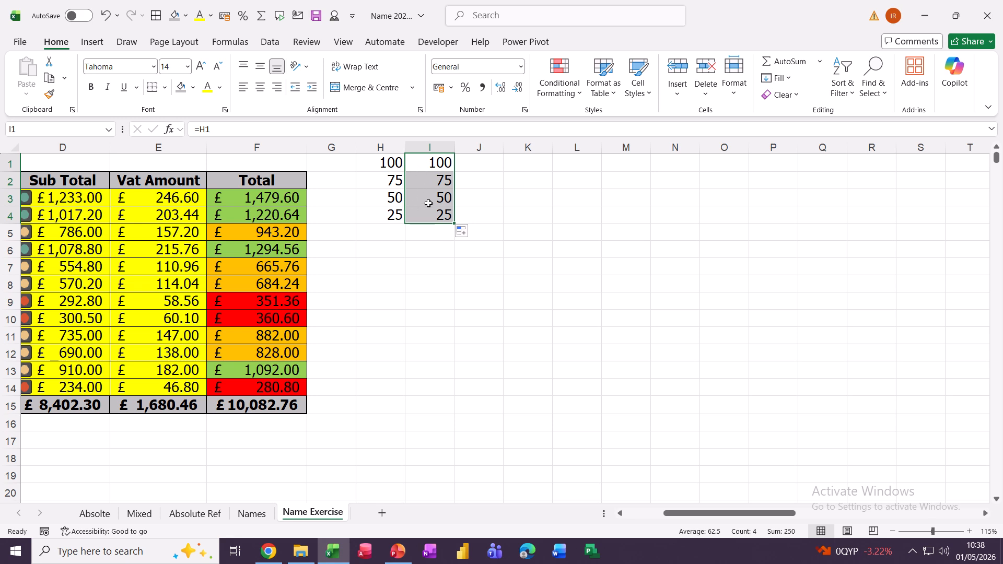
# - Apply green solid-fill data bars to I1:I4
pyautogui.click(557, 74)
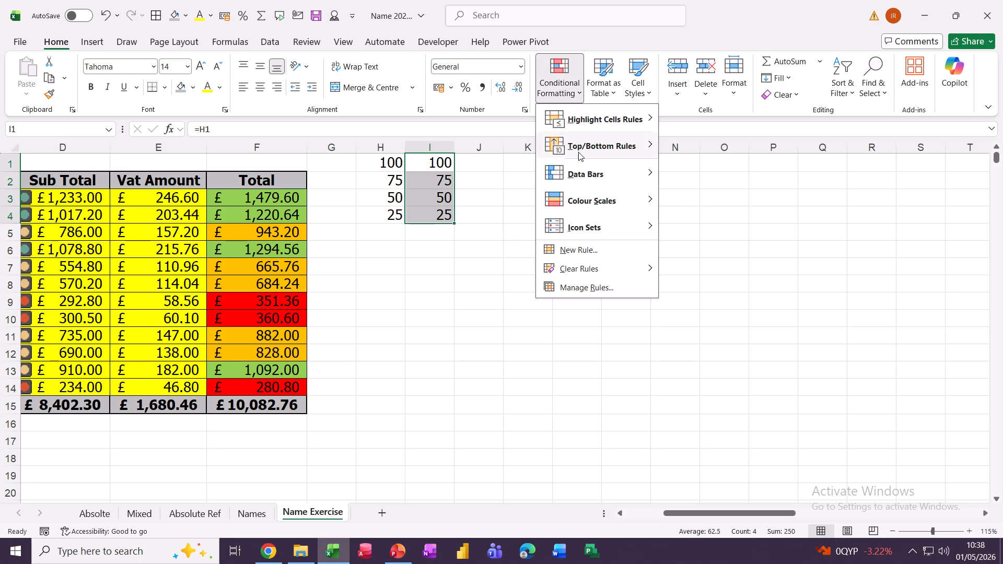
pyautogui.moveTo(575, 177)
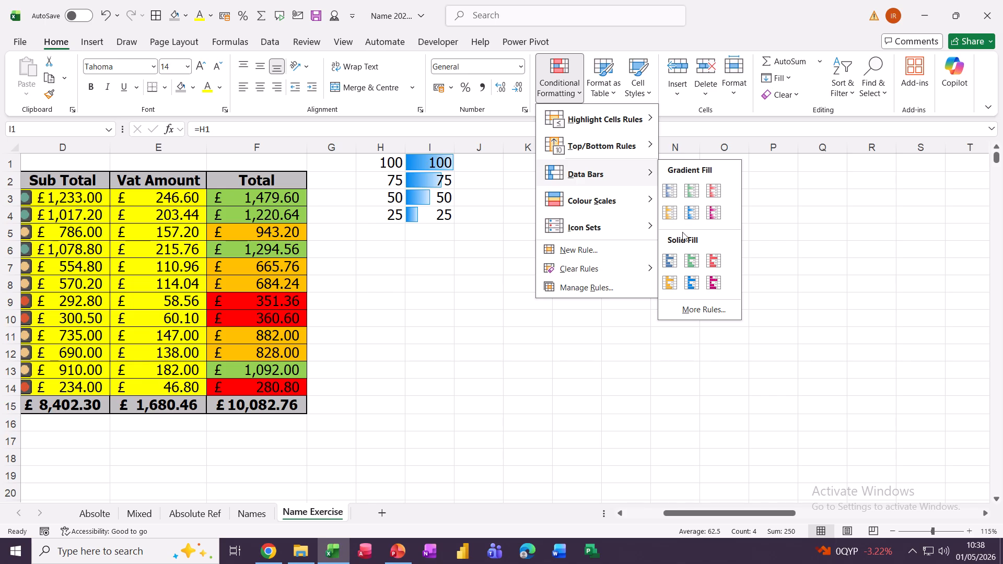
pyautogui.click(691, 261)
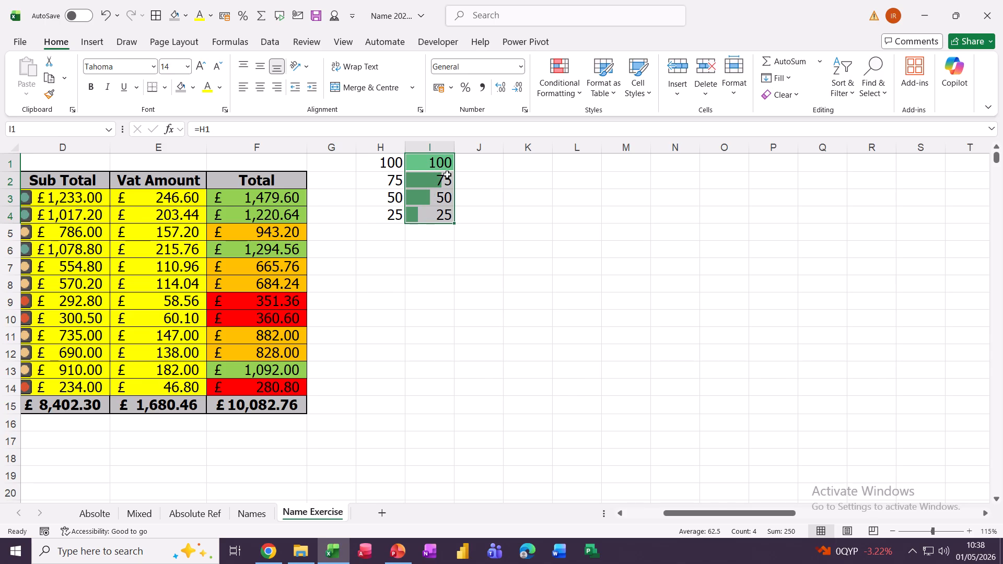
# - Edit the data bar rule on I1:I4 to show the bars only, without the numbers
pyautogui.click(555, 83)
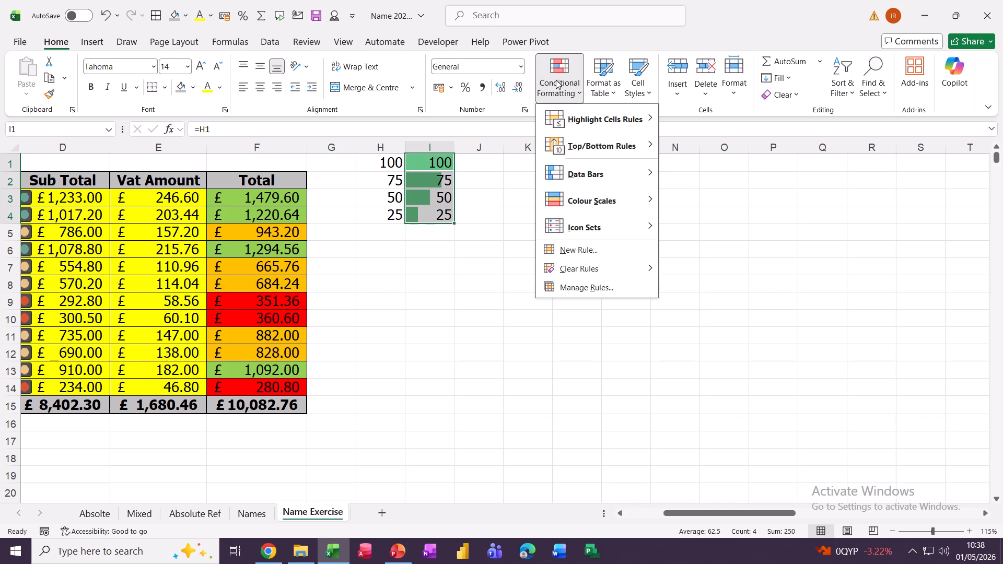
pyautogui.click(570, 288)
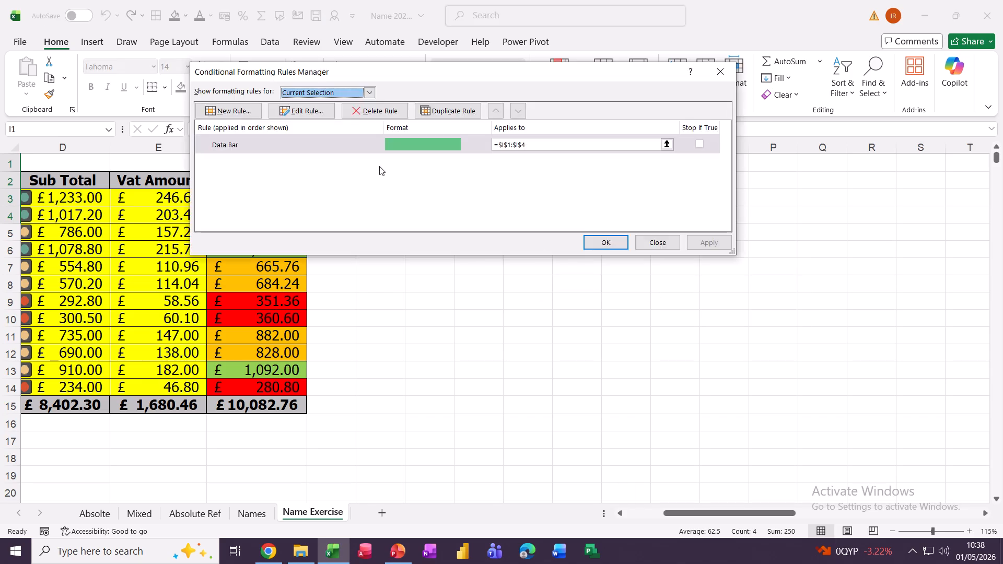
pyautogui.click(302, 111)
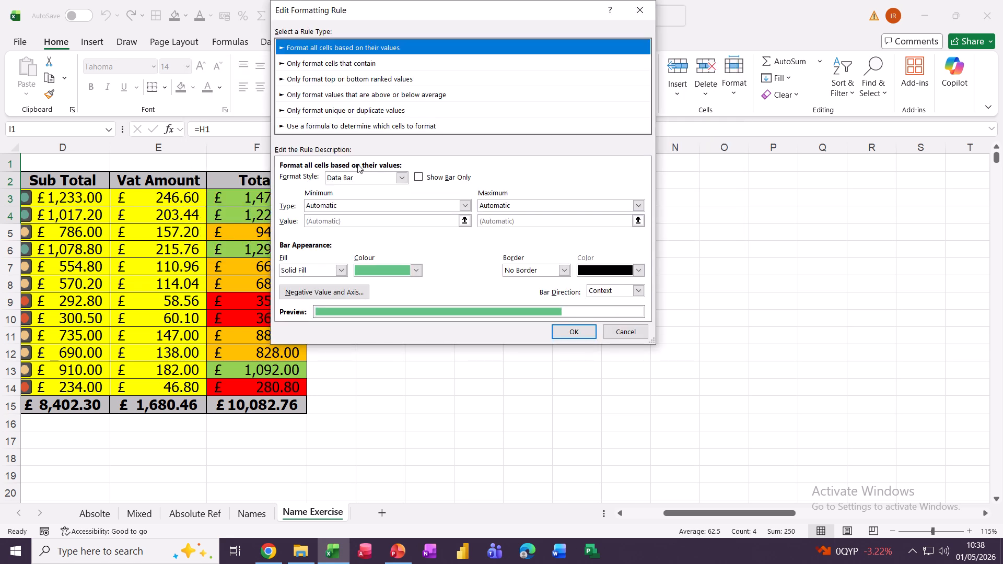
pyautogui.click(418, 179)
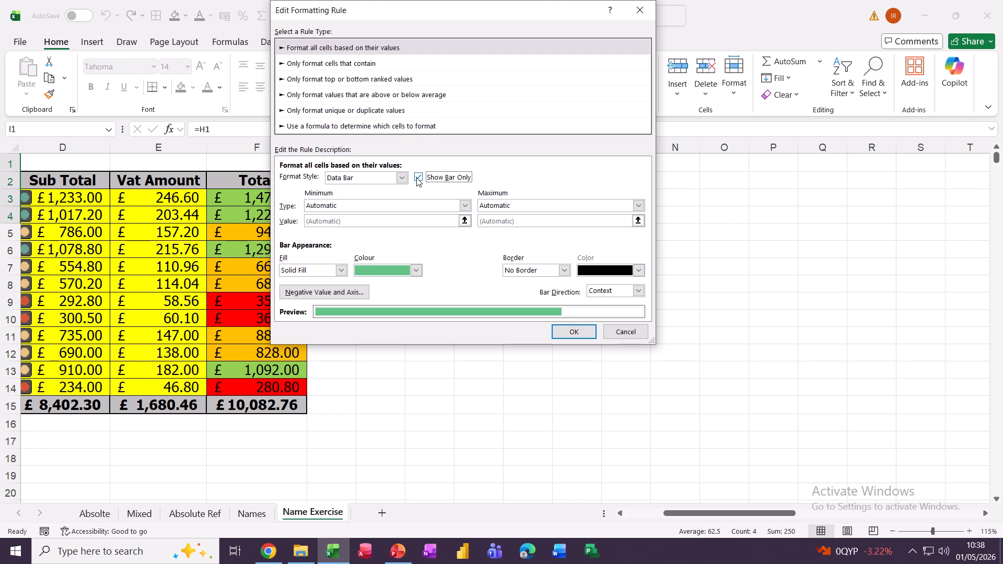
pyautogui.click(568, 334)
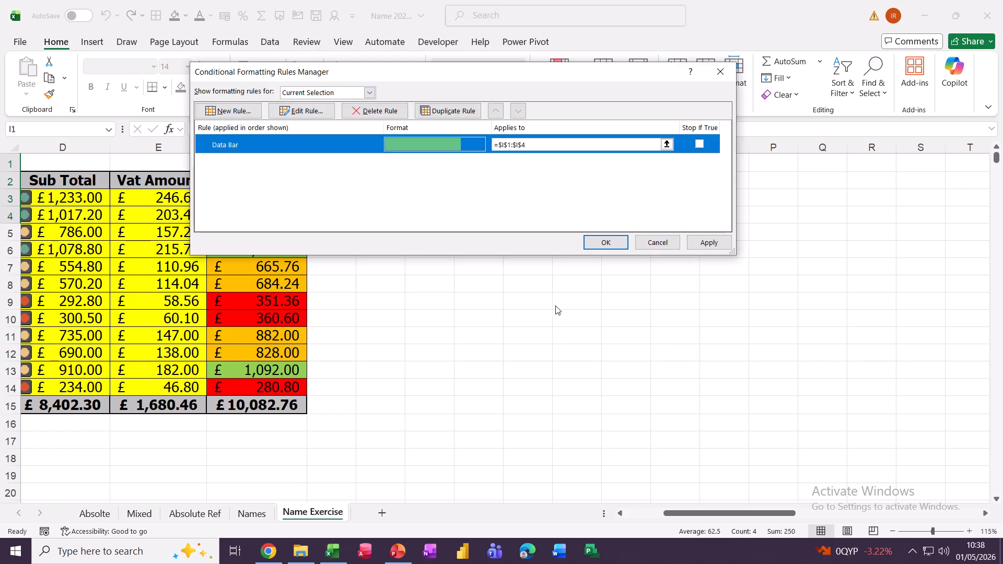
pyautogui.click(590, 242)
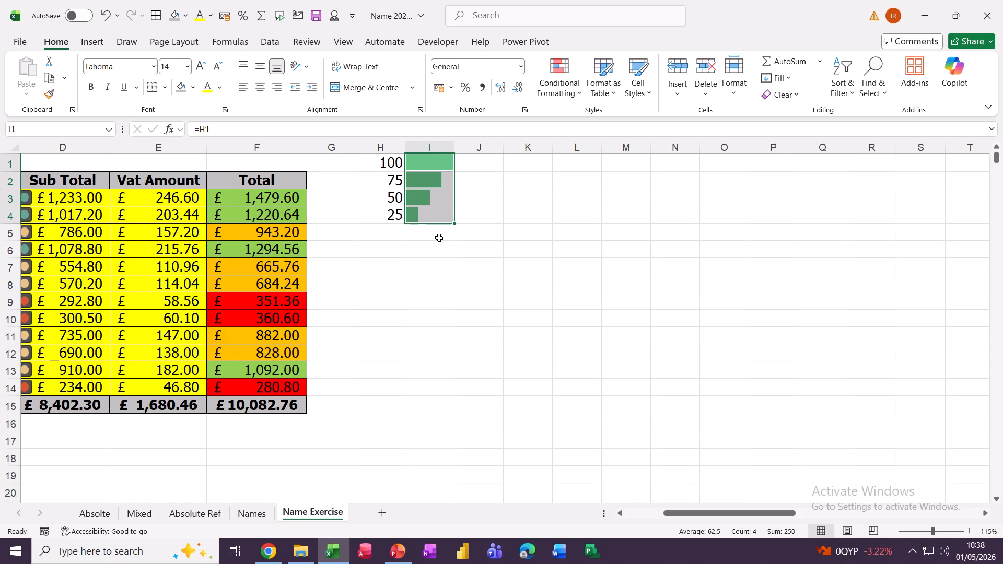
# - Change the value in H1 to 50 to test how the data bars respond
pyautogui.click(370, 162)
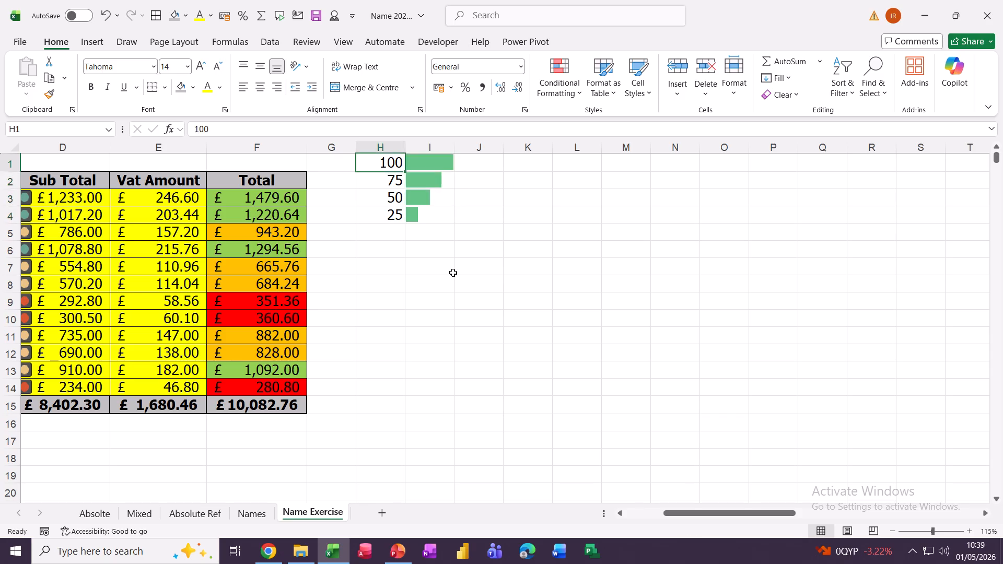
pyautogui.write('50')
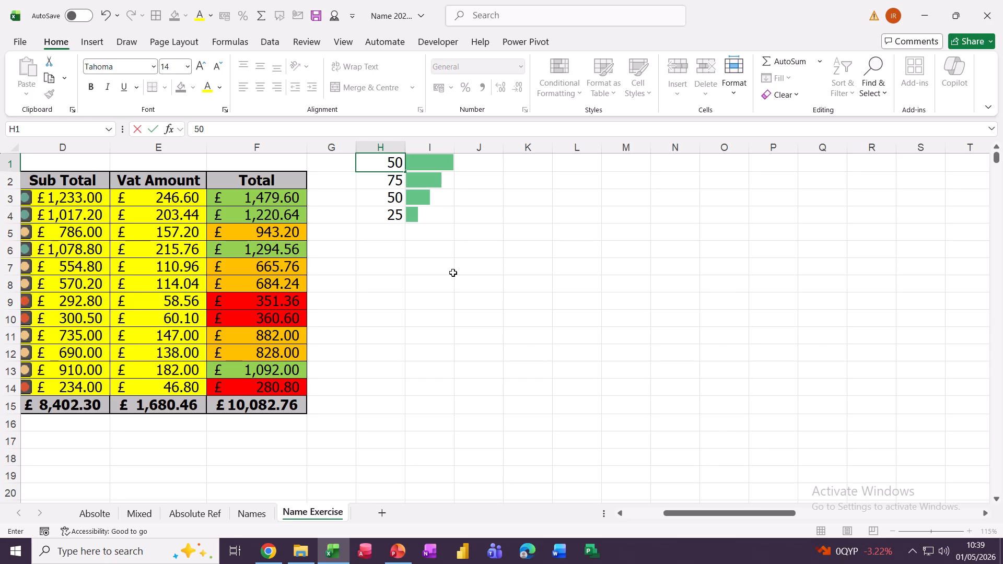
pyautogui.press('Return')
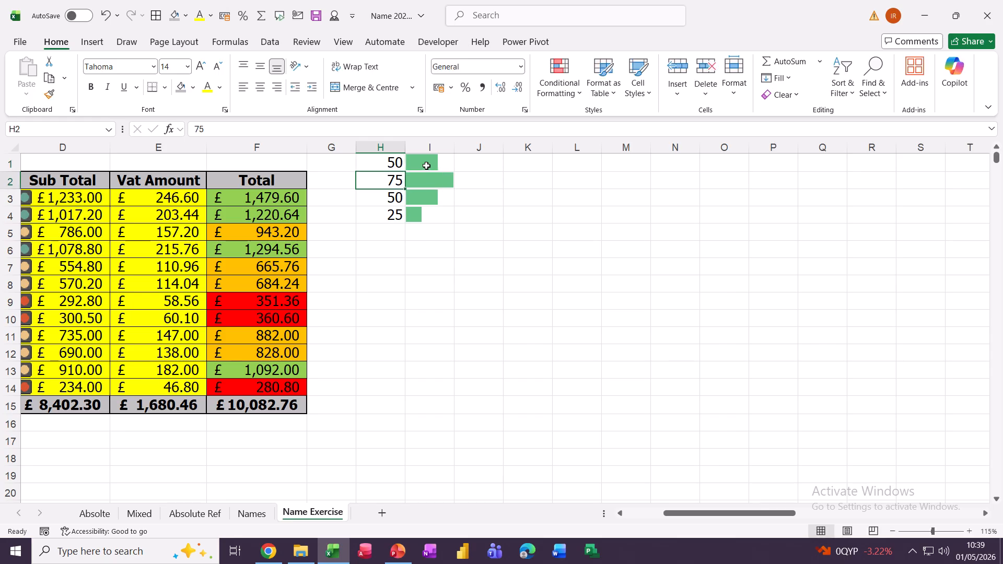
# - Edit the data bar rule on I1:I4 so its minimum is a fixed Number of 0
pyautogui.moveTo(425, 164); pyautogui.dragTo(428, 209)
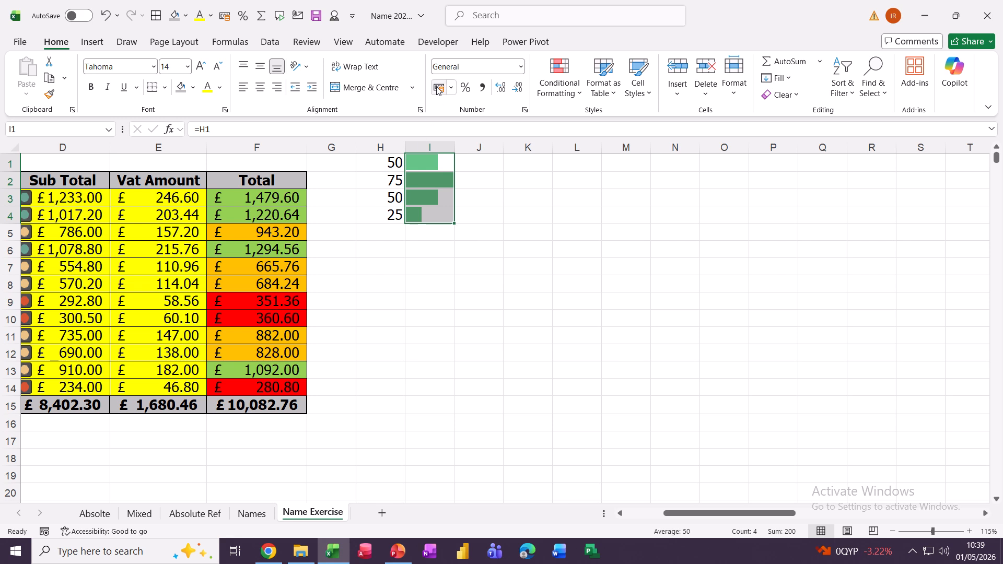
pyautogui.click(553, 73)
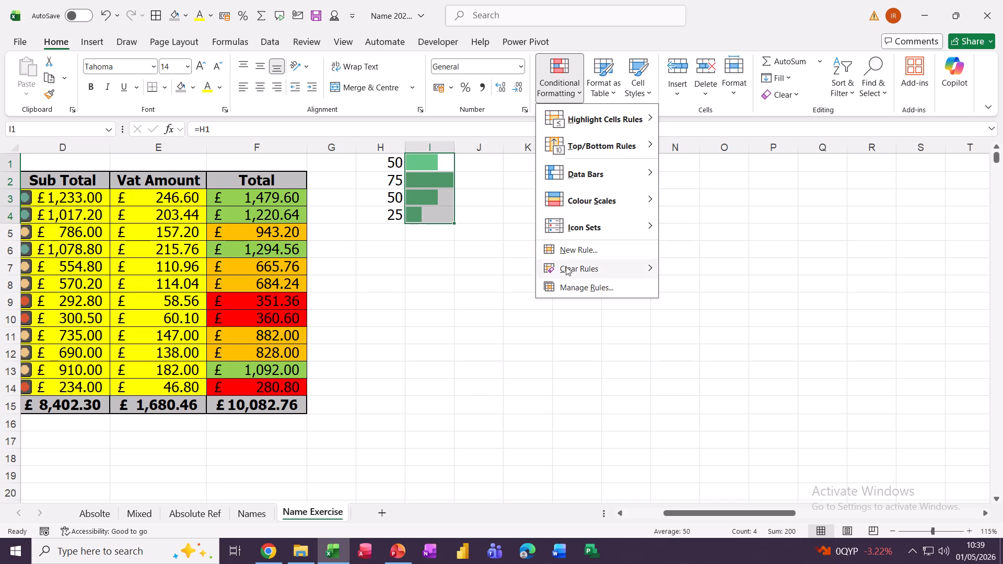
pyautogui.click(562, 289)
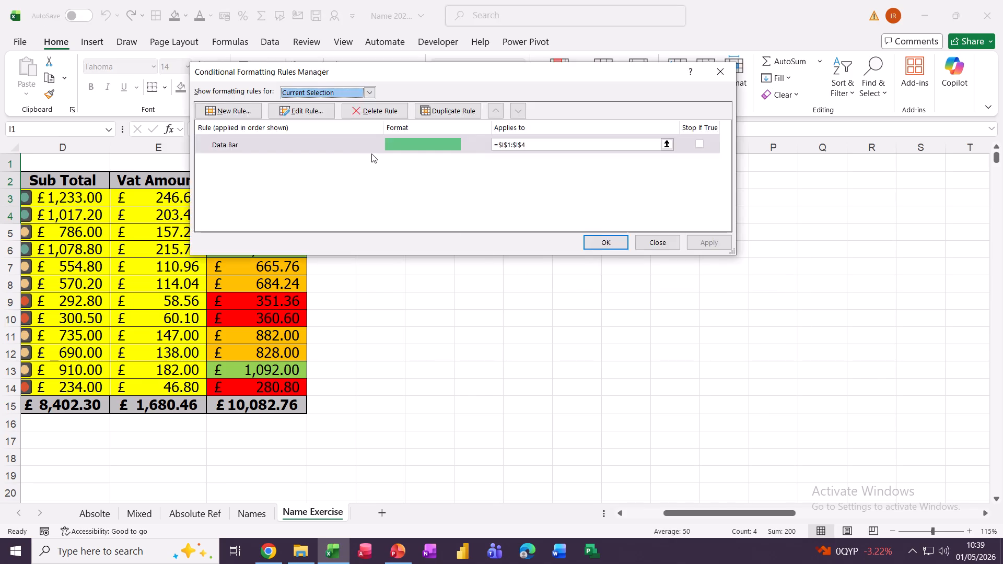
pyautogui.click(310, 111)
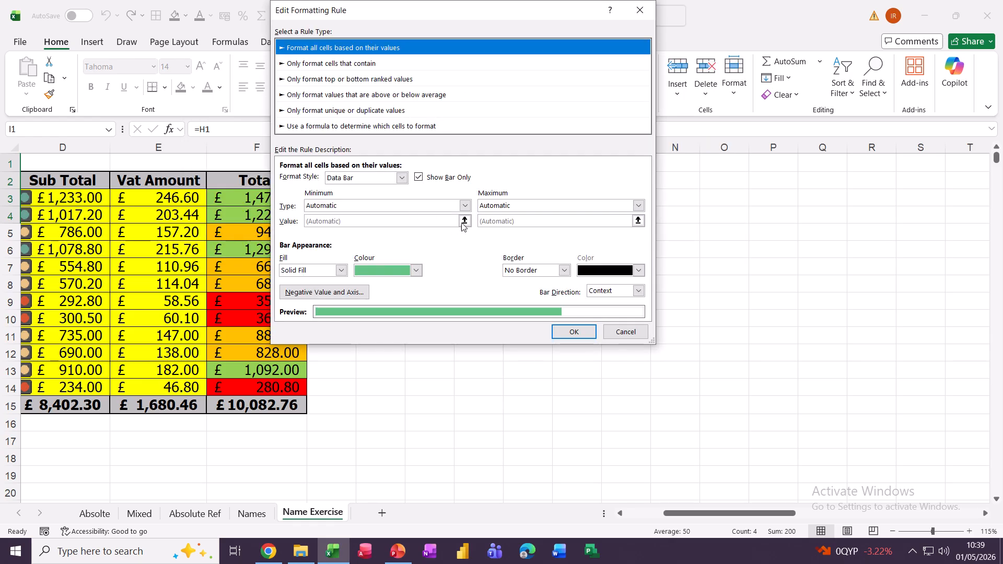
pyautogui.click(465, 206)
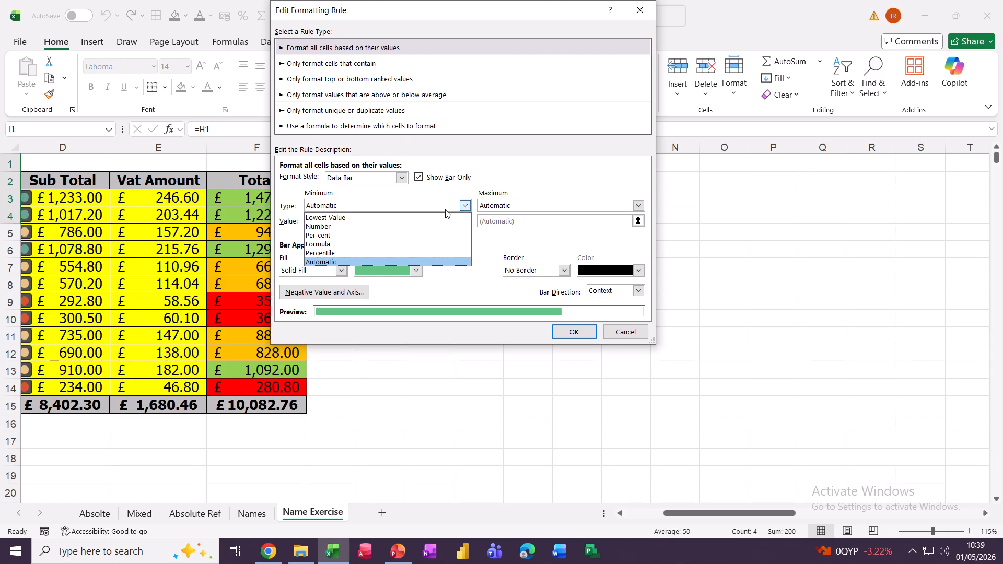
pyautogui.click(358, 230)
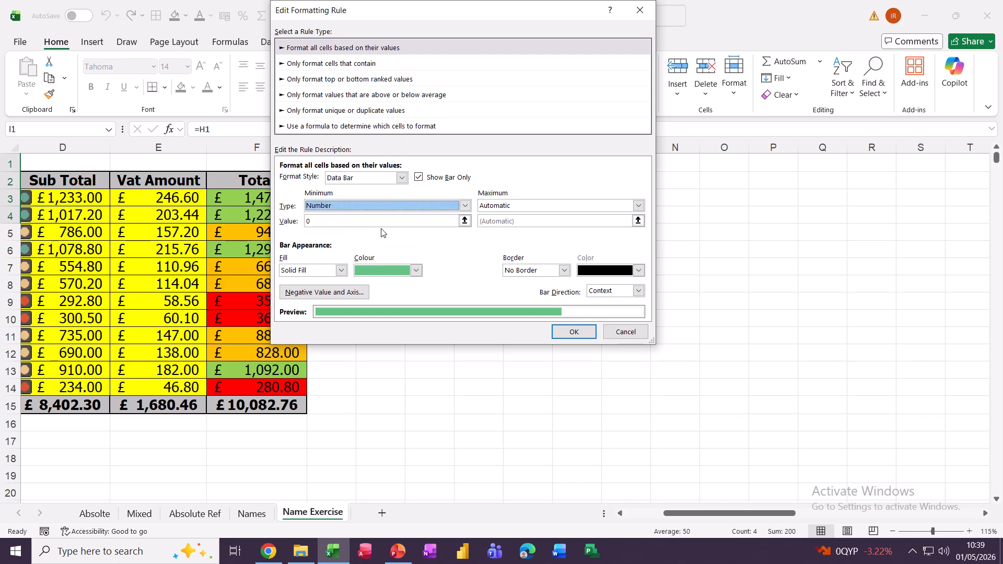
# - Set the data bar rule's maximum to a fixed Number of 100 and apply the edited rule to I1:I4
pyautogui.click(499, 206)
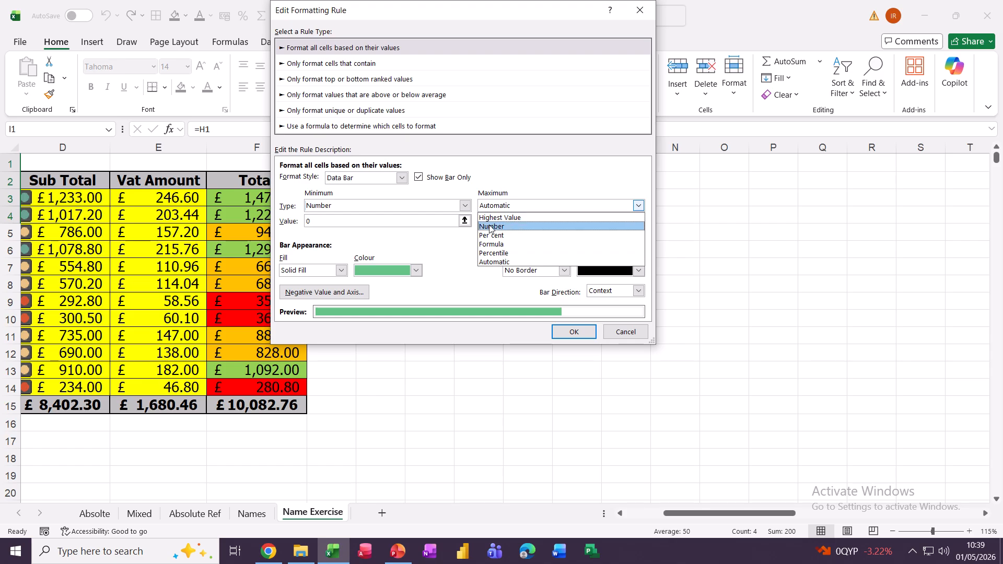
pyautogui.click(596, 228)
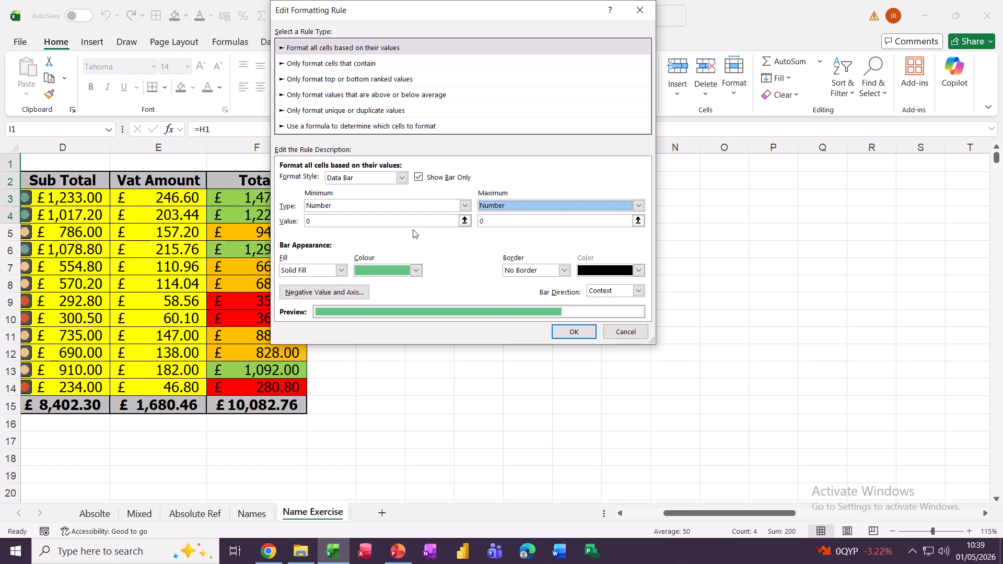
pyautogui.click(495, 225)
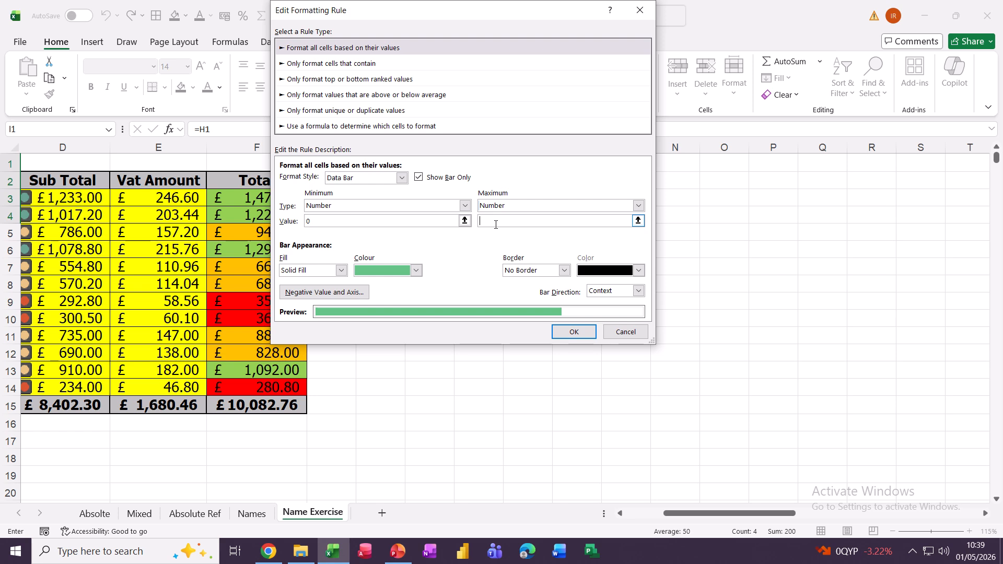
pyautogui.press('BackSpace')
pyautogui.write('100')
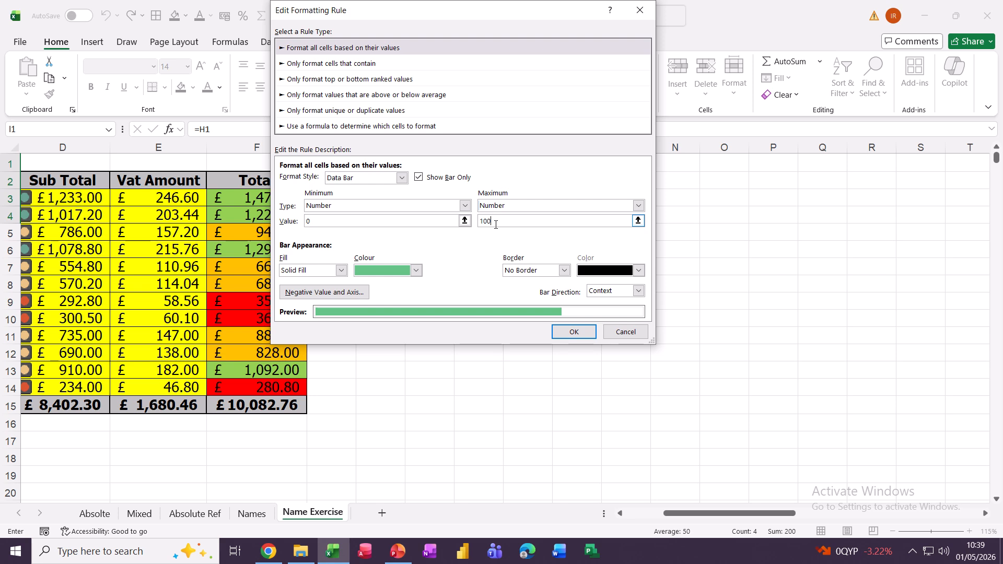
pyautogui.click(573, 332)
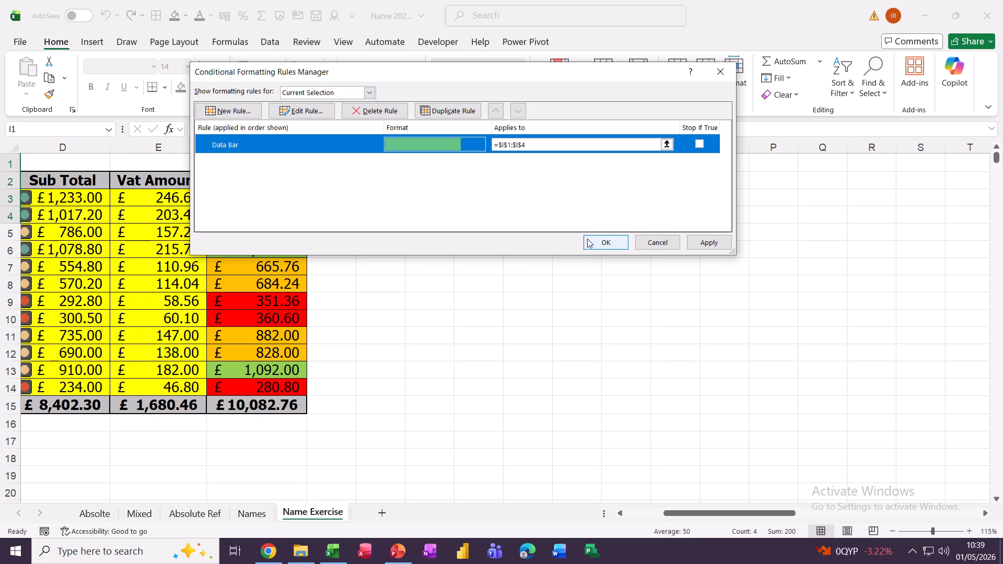
pyautogui.click(606, 243)
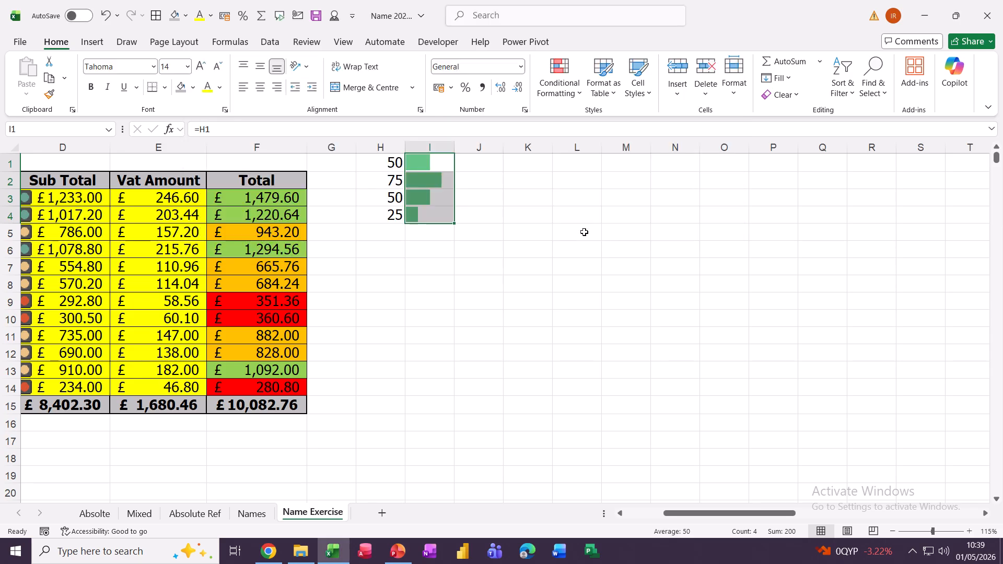
pyautogui.click(439, 197)
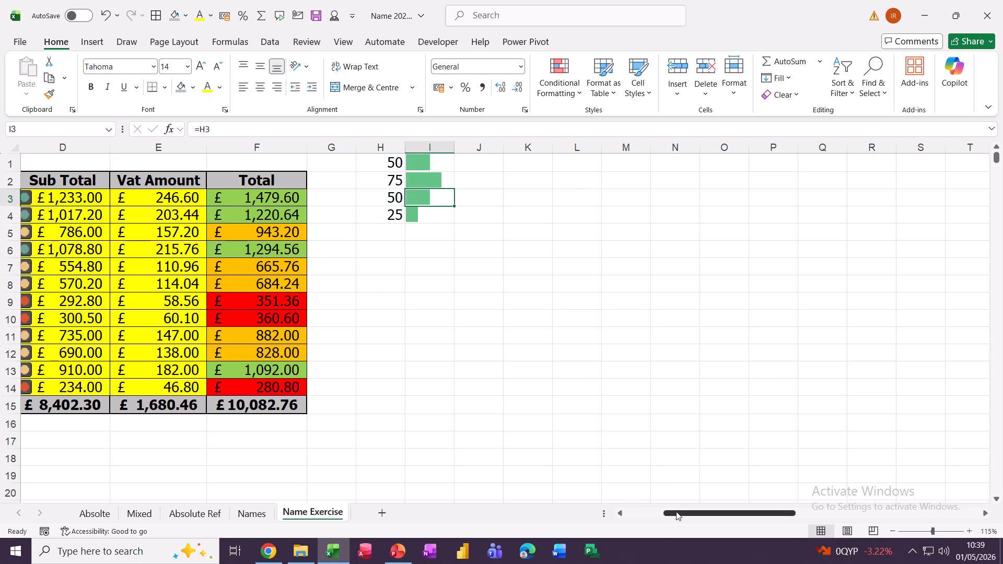
# - Enter the formula =TODAY() in the yellow cell A20 below the course table
pyautogui.hscroll(-3, 601, 495)
pyautogui.scroll(-4, 319, 365)
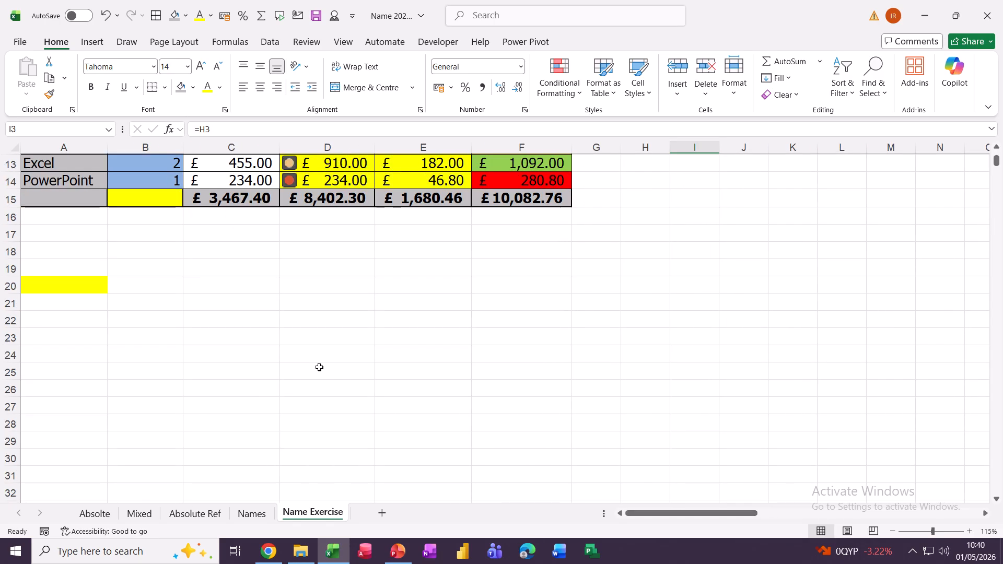
pyautogui.scroll(-1, 292, 354)
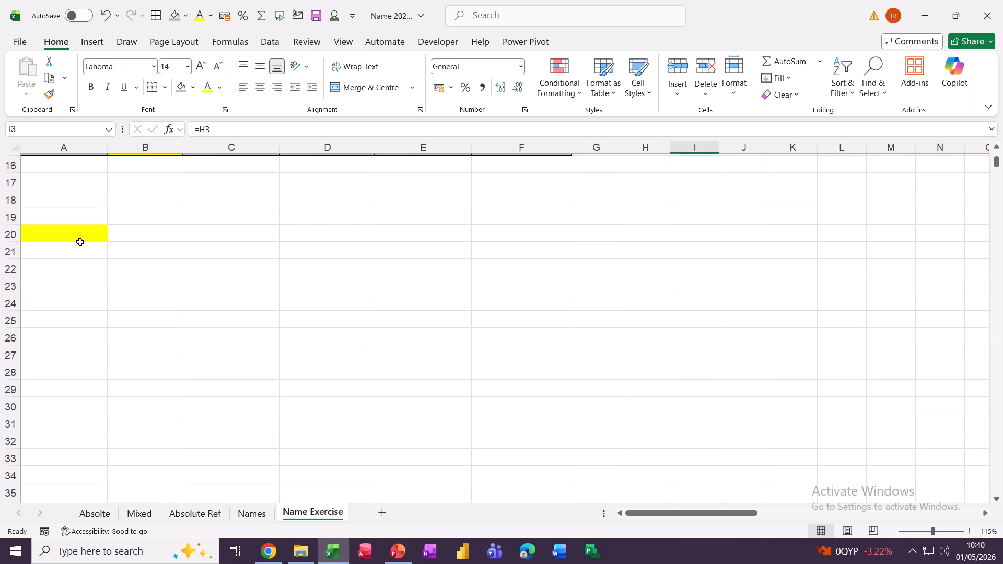
pyautogui.click(38, 233)
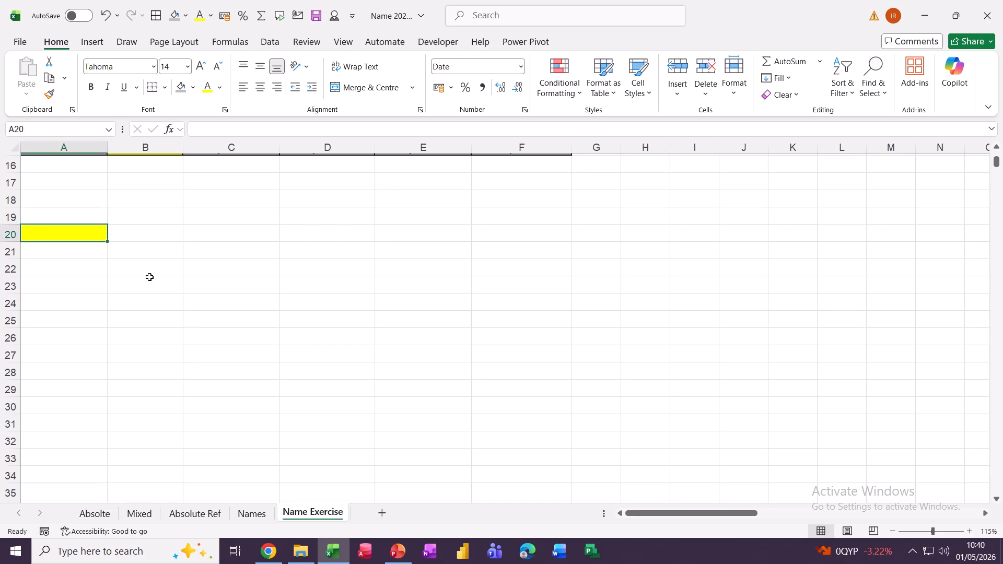
pyautogui.write('=')
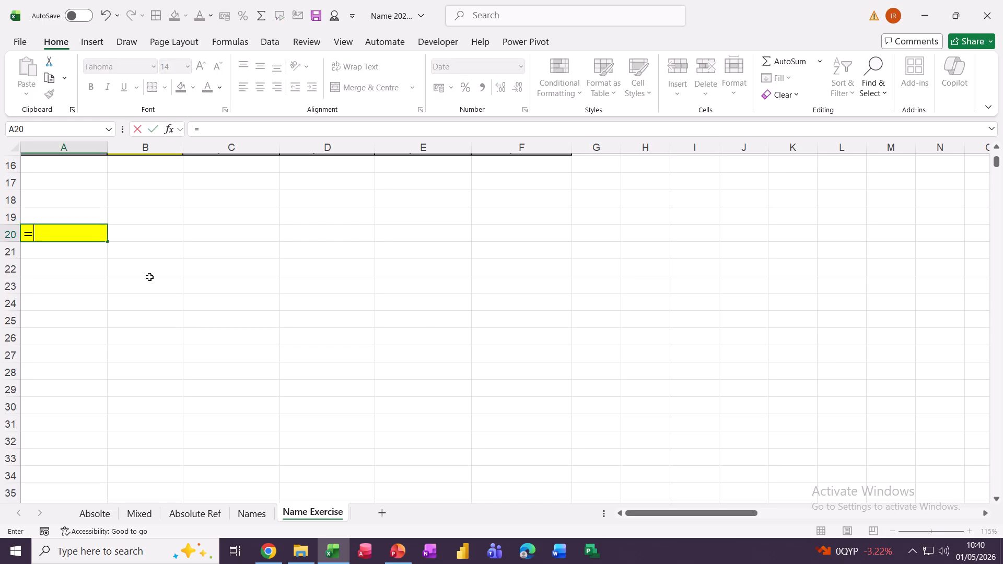
pyautogui.write('today')
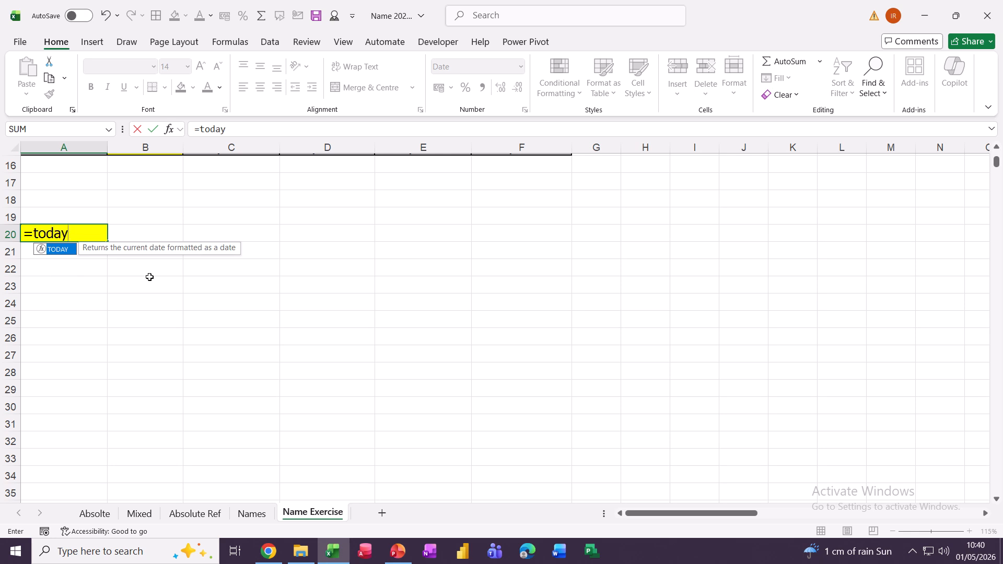
pyautogui.write('()')
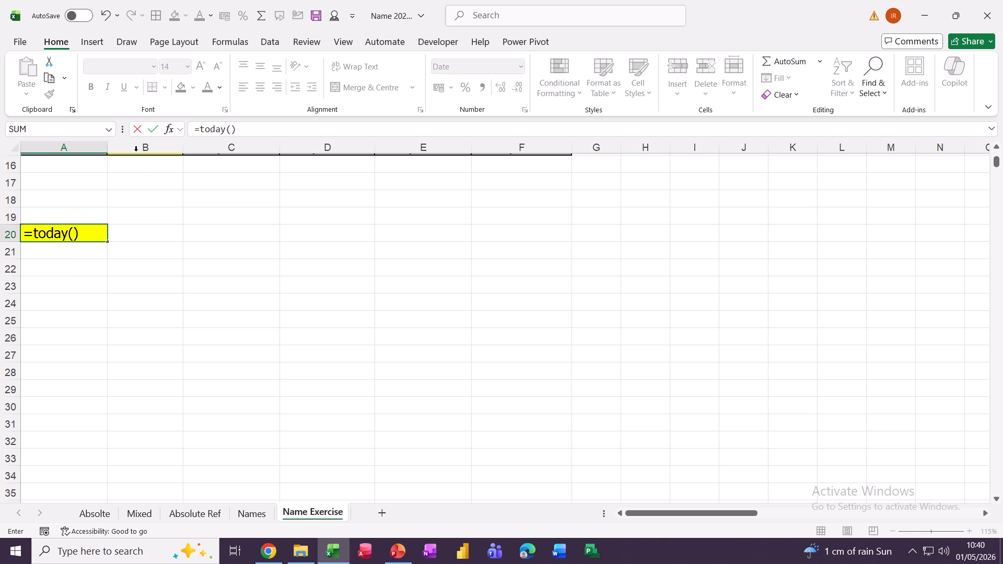
pyautogui.click(153, 129)
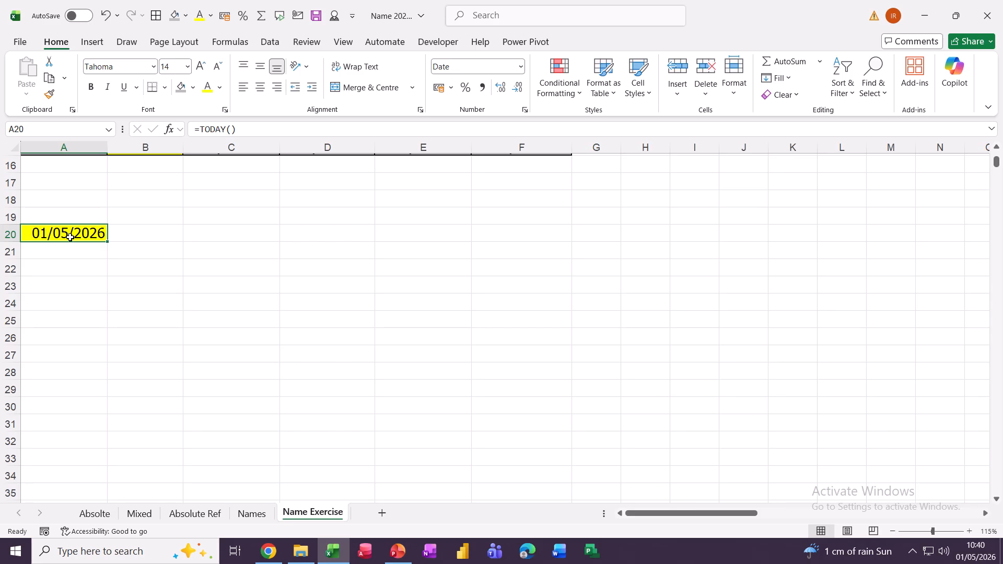
# - Enter the headings Item in B20 and Date Due in C20
pyautogui.click(127, 234)
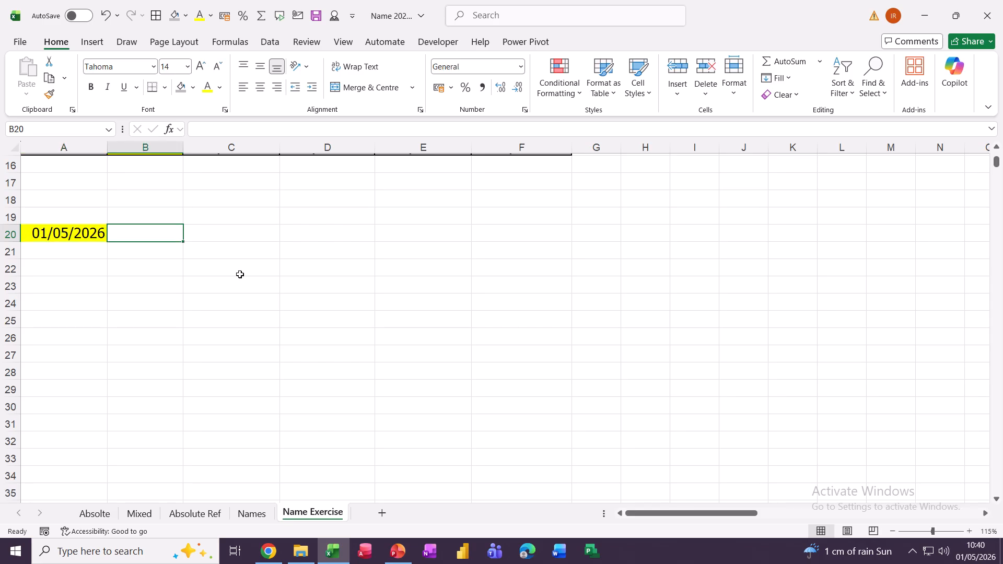
pyautogui.write('Ite')
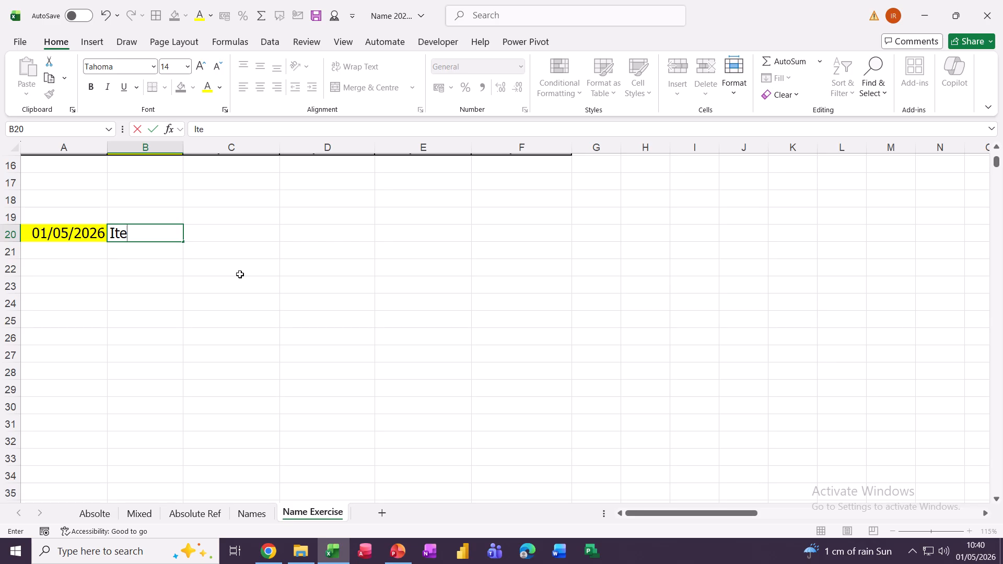
pyautogui.write('m')
pyautogui.press('Tab')
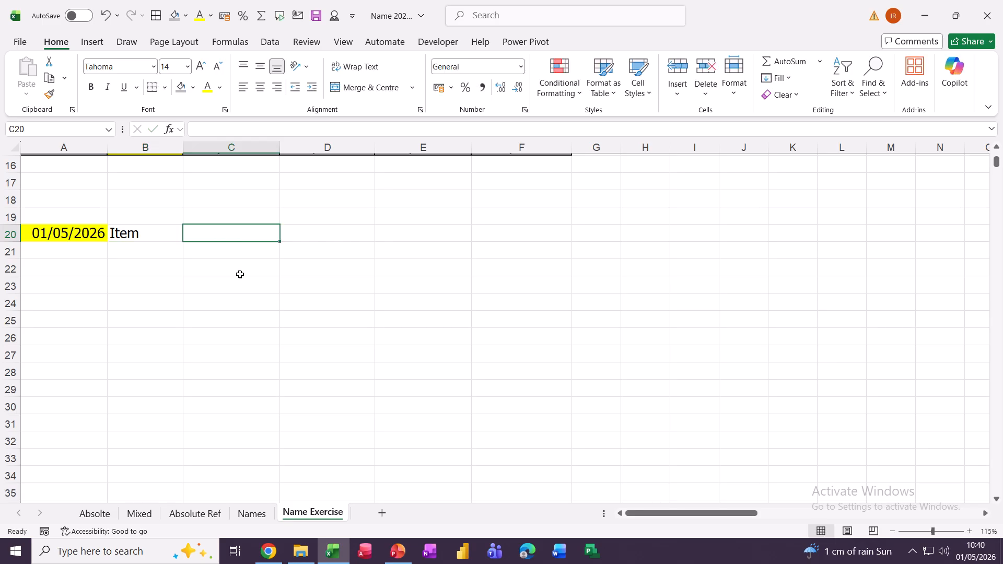
pyautogui.write('Date Due')
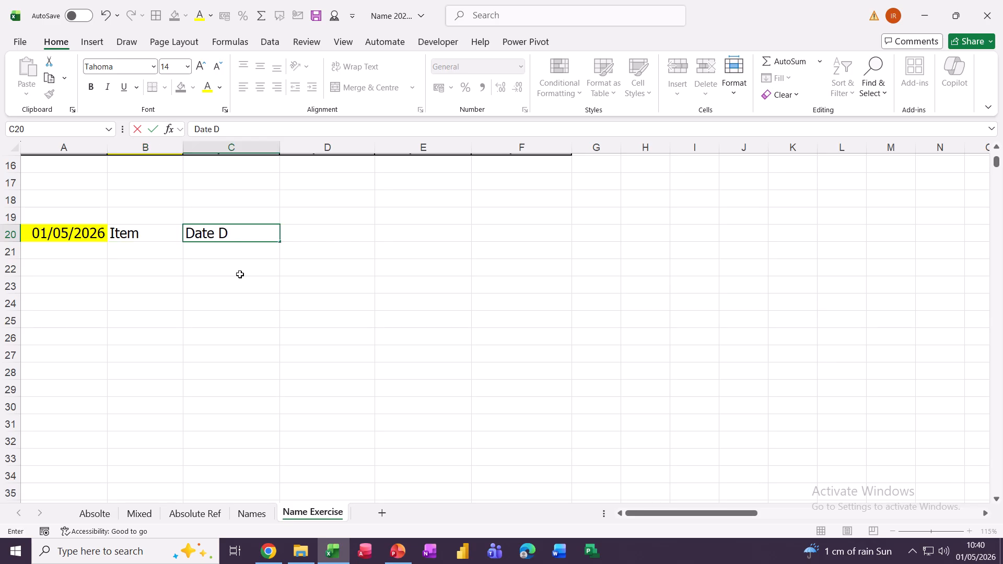
# - List the items Fire Check, First Aid Check and Excel Trg in B21:B23 under the Item heading
pyautogui.click(130, 258)
pyautogui.write('F')
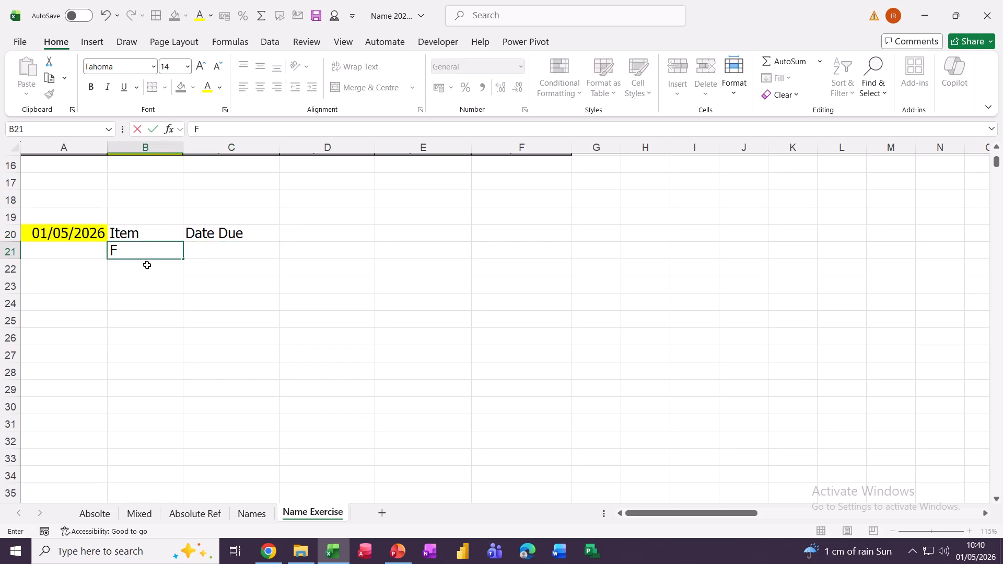
pyautogui.write('ire Check')
pyautogui.press('Return')
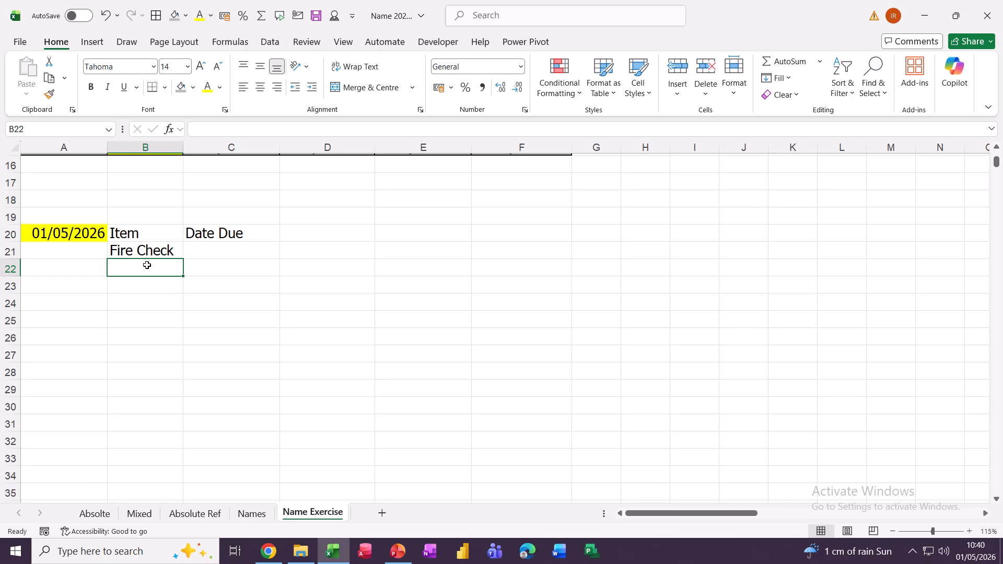
pyautogui.write('First')
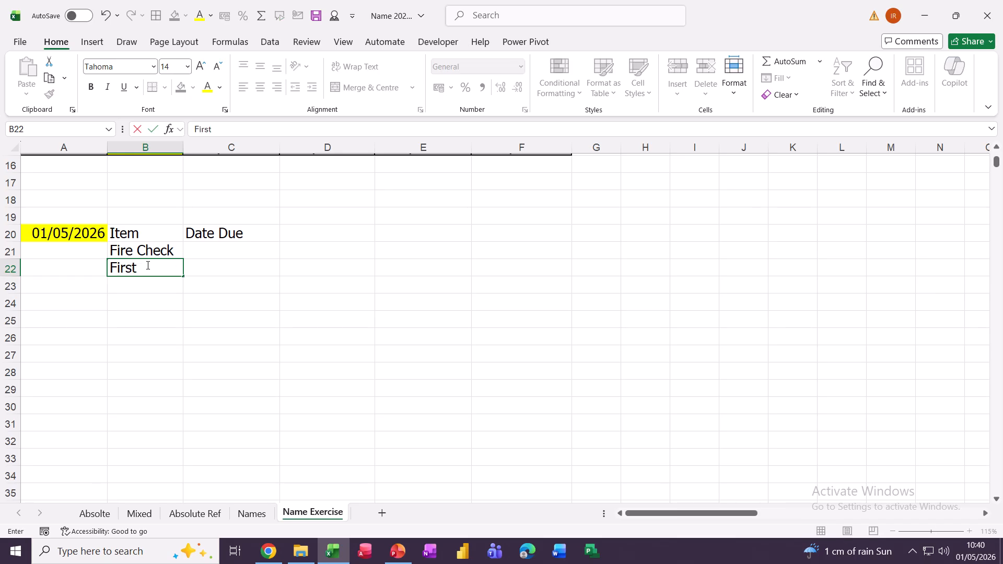
pyautogui.write(' Aid Check')
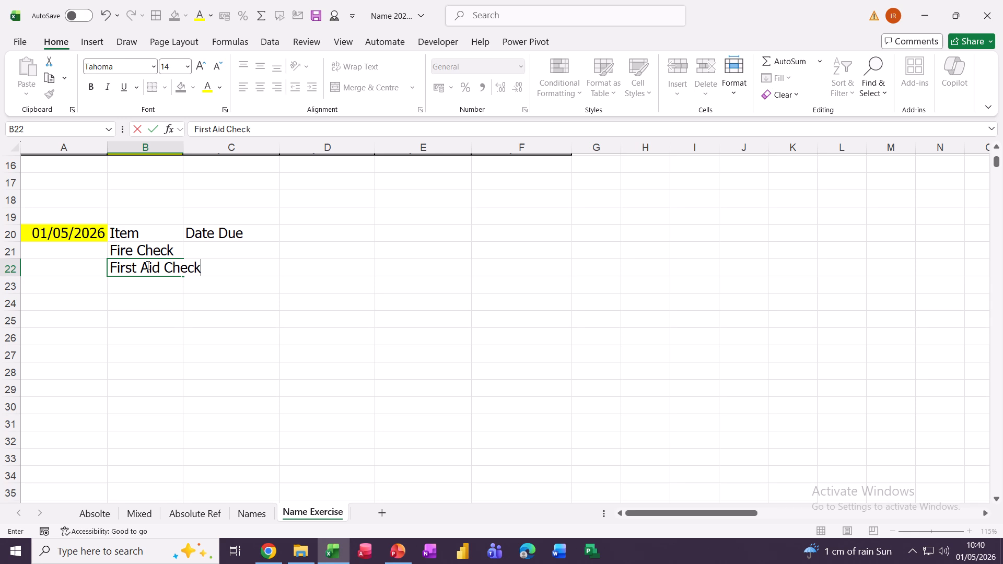
pyautogui.press('Return')
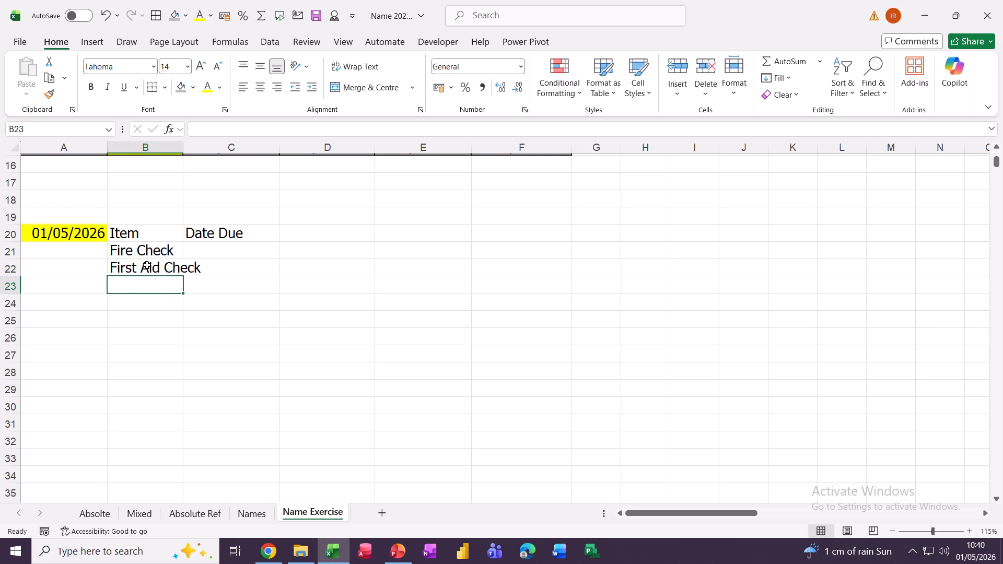
pyautogui.write('Excel')
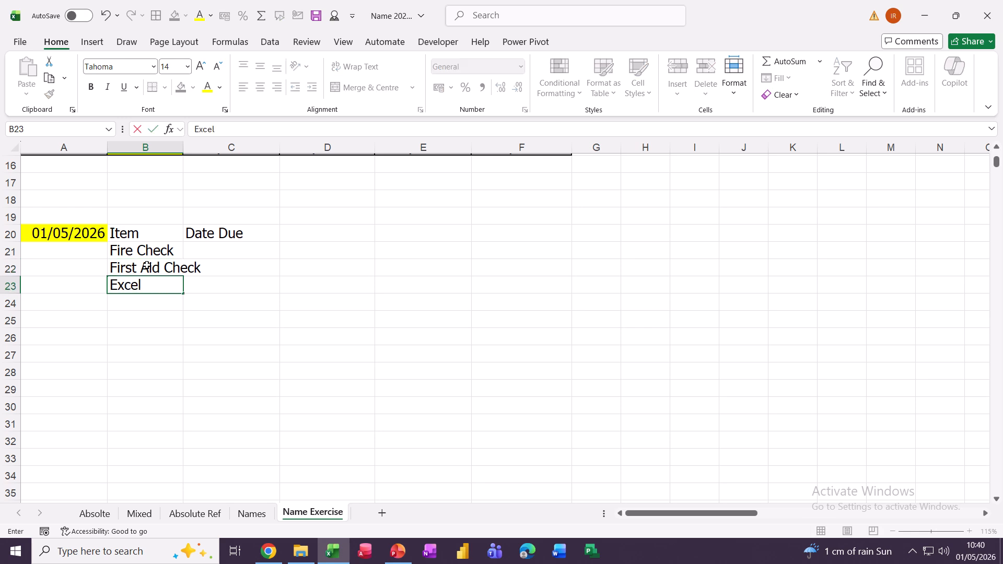
pyautogui.write(' Trg')
# - Enter the Fire Check due date 10/05/2026 in C21
pyautogui.click(225, 254)
pyautogui.write('10/')
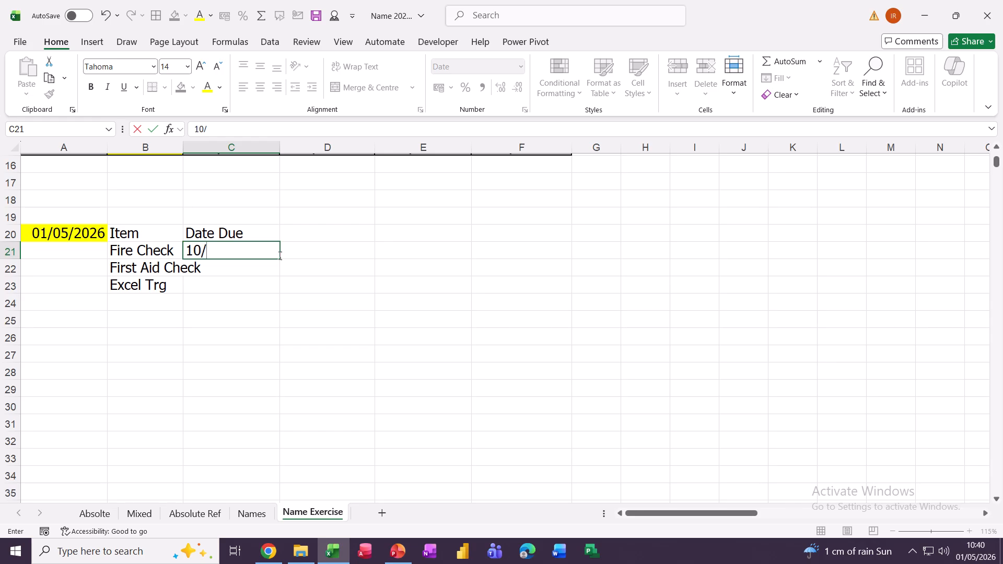
pyautogui.write('05/')
pyautogui.write('202')
pyautogui.write('6')
pyautogui.press('Return')
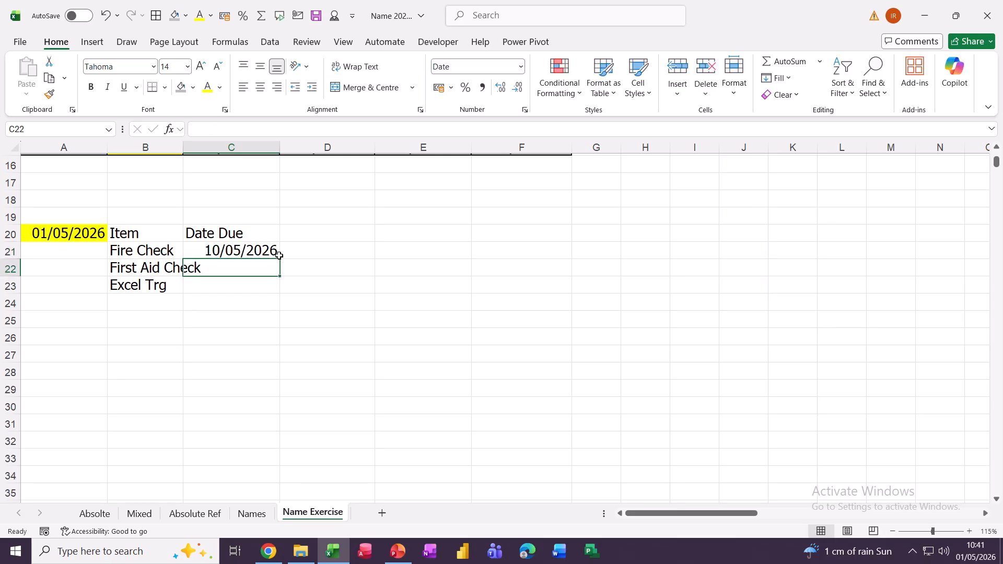
# - Enter the due dates 20/05/2026 for First Aid Check in C22 and 10/06/2026 for Excel Trg in C23
pyautogui.write('2')
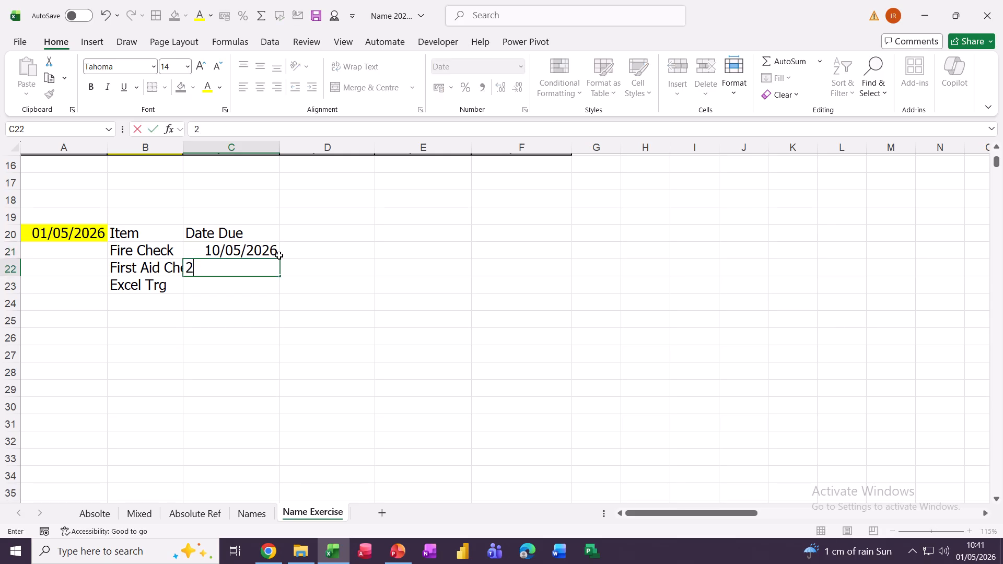
pyautogui.write('0/05/202')
pyautogui.write('6')
pyautogui.press('Return')
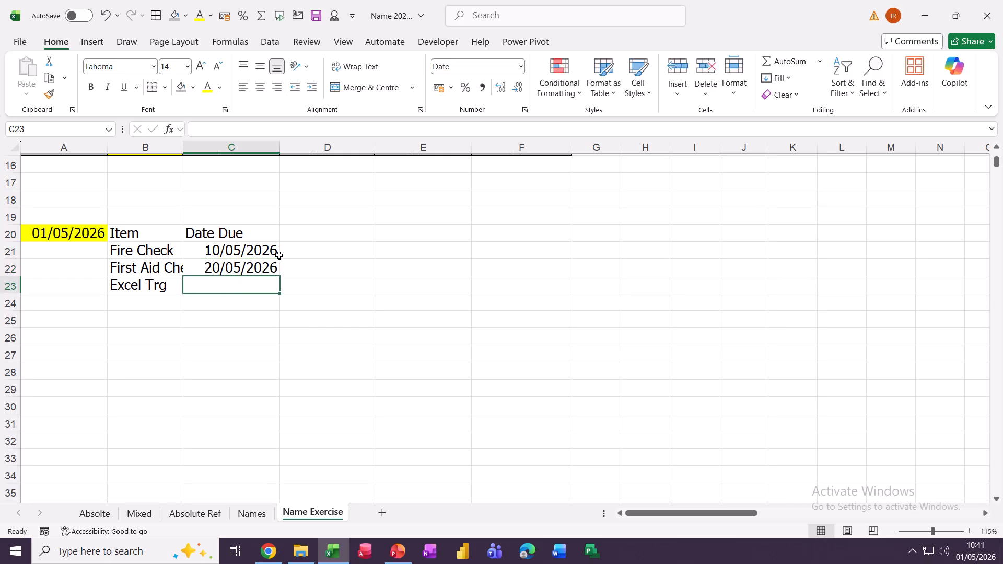
pyautogui.write('10')
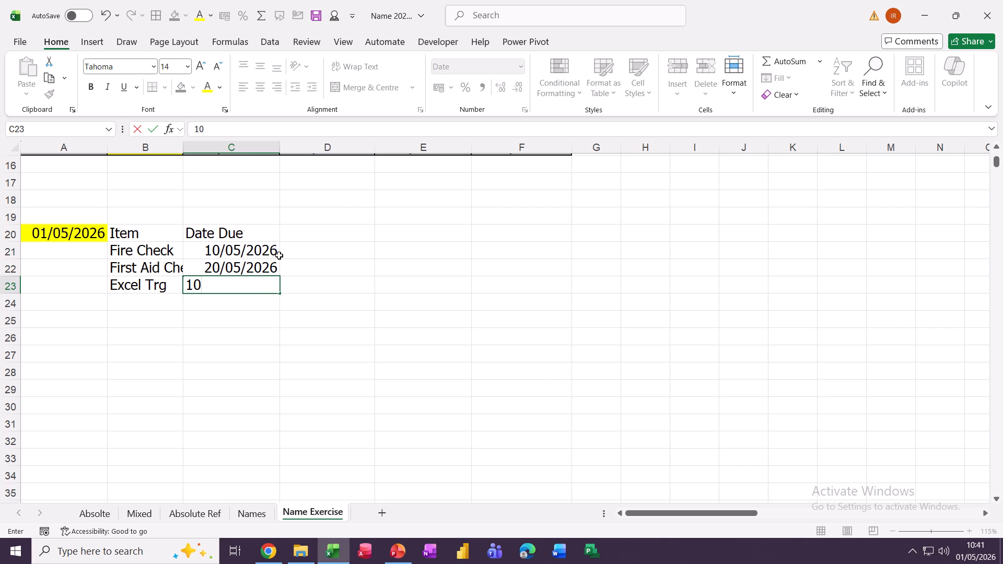
pyautogui.write('/6/26')
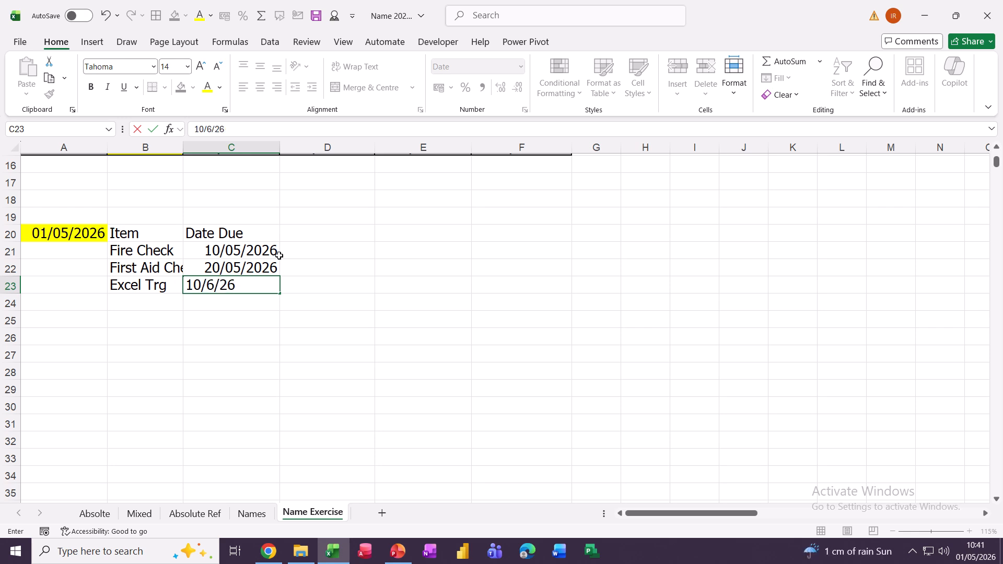
pyautogui.press('Return')
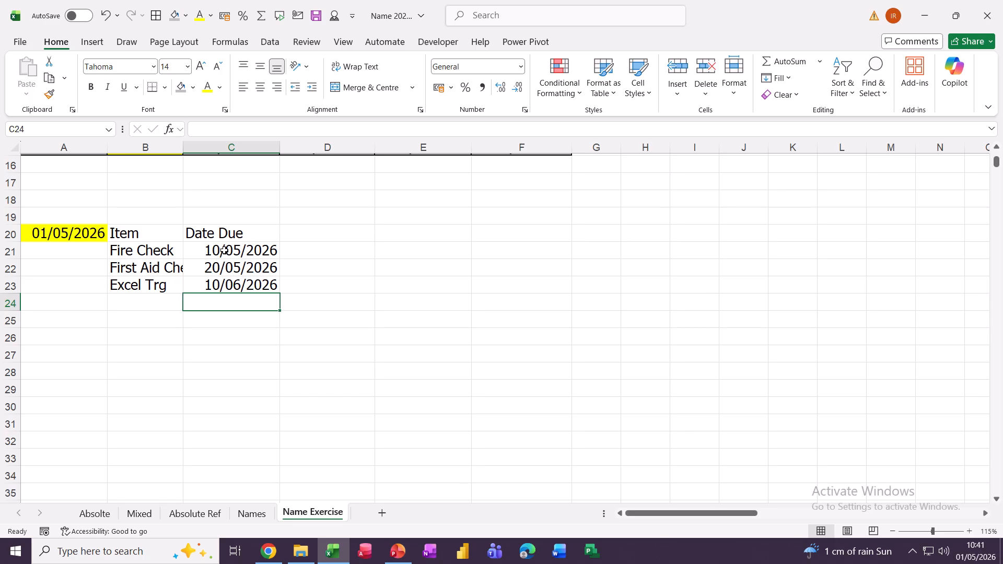
# - Create a conditional formatting rule on the due dates C21:C23 for cell values greater than =$A$20+30
pyautogui.moveTo(224, 250); pyautogui.dragTo(249, 289)
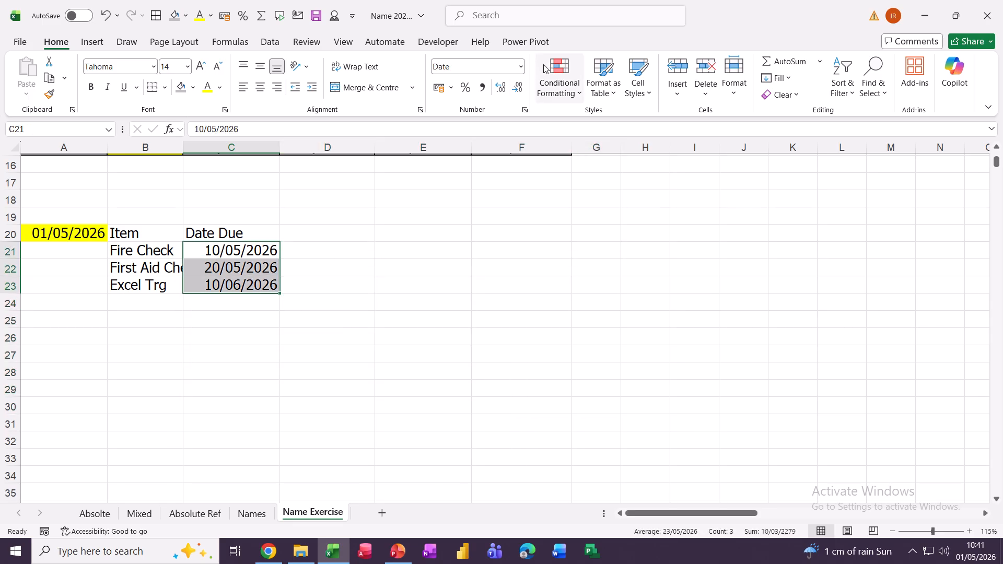
pyautogui.click(562, 70)
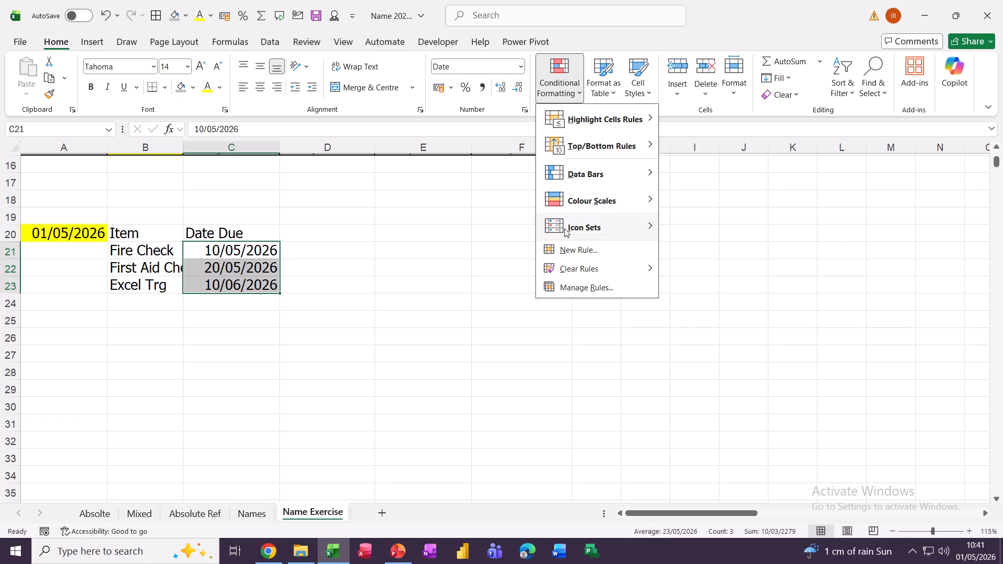
pyautogui.click(569, 288)
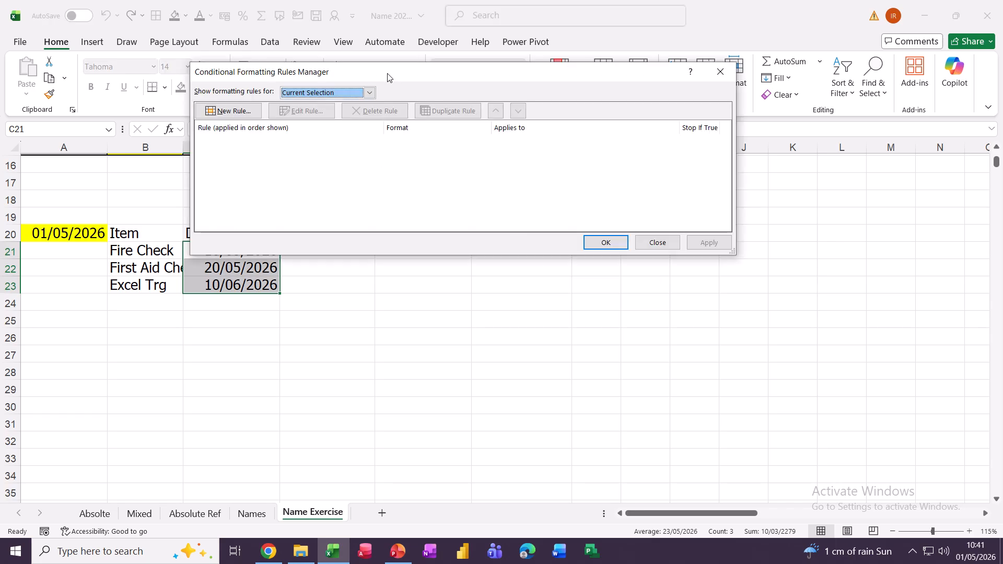
pyautogui.moveTo(388, 78); pyautogui.dragTo(351, 58)
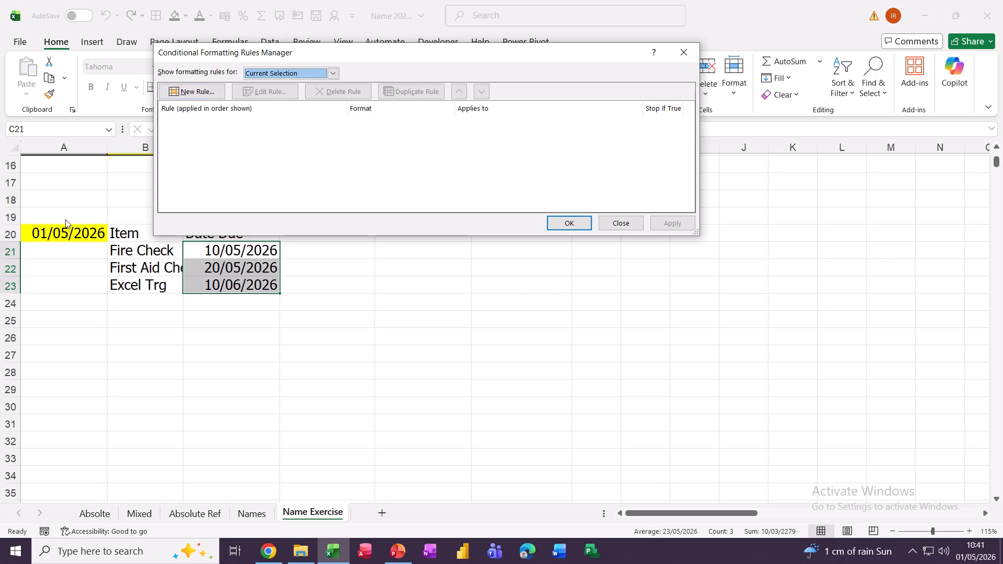
pyautogui.click(197, 97)
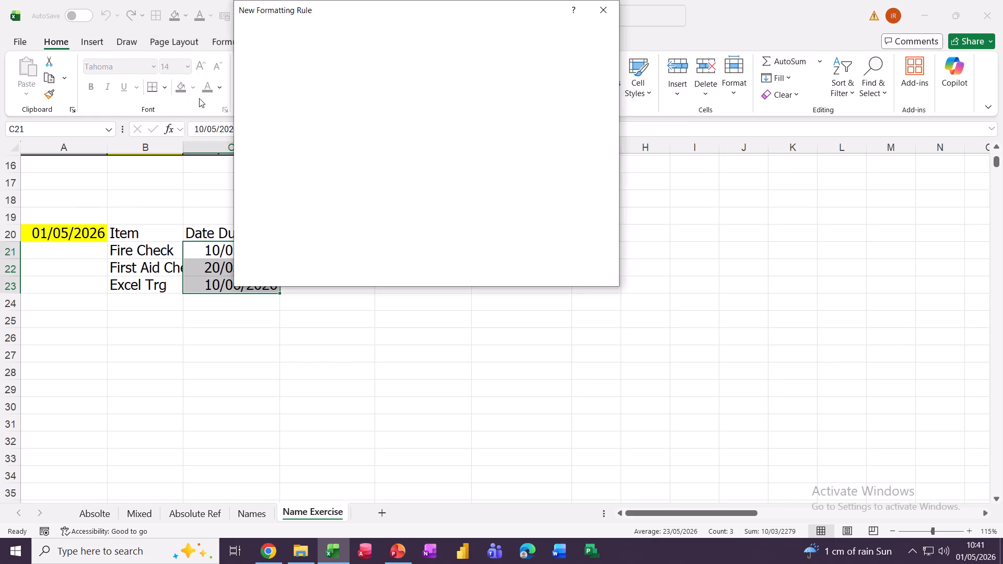
pyautogui.click(253, 63)
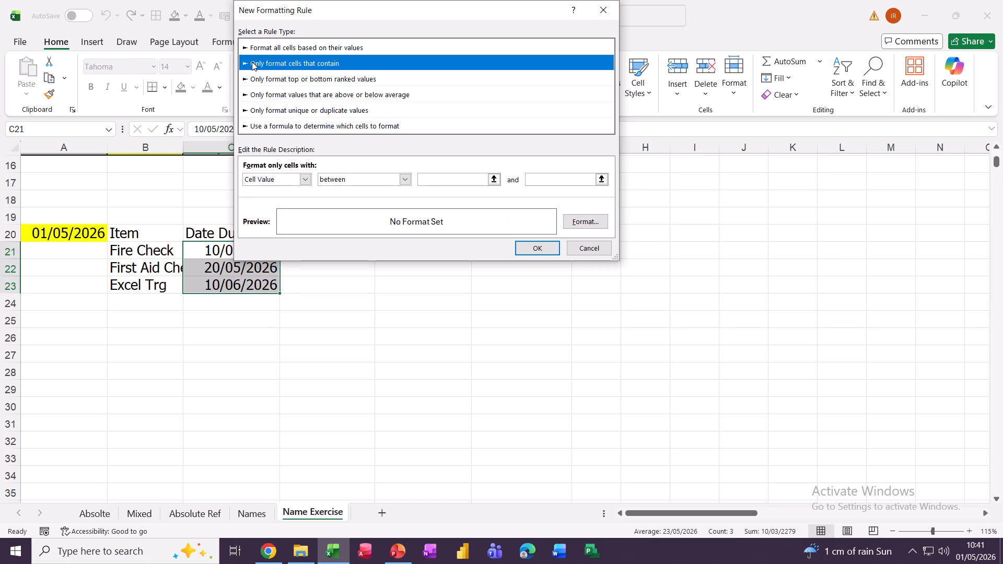
pyautogui.click(401, 179)
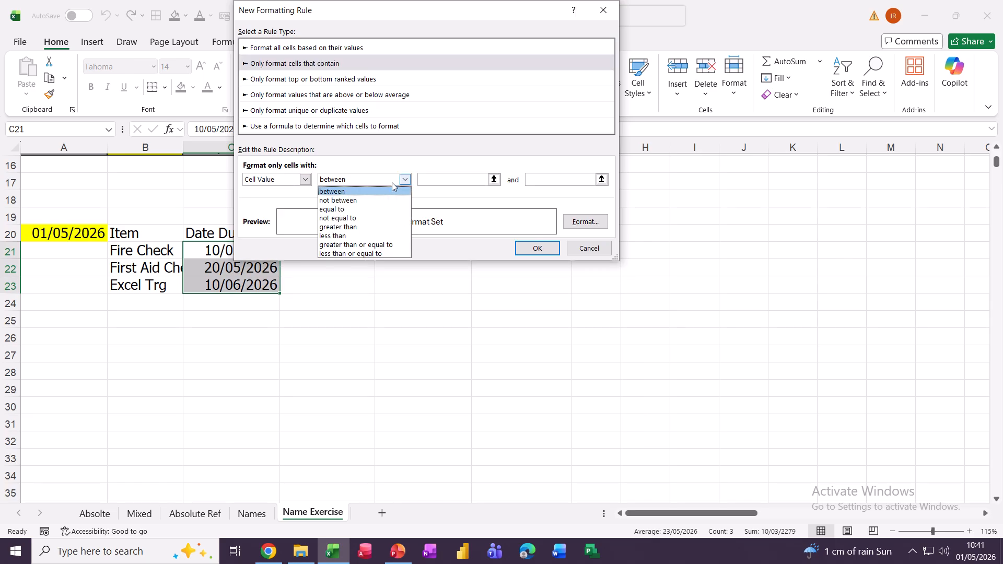
pyautogui.click(347, 228)
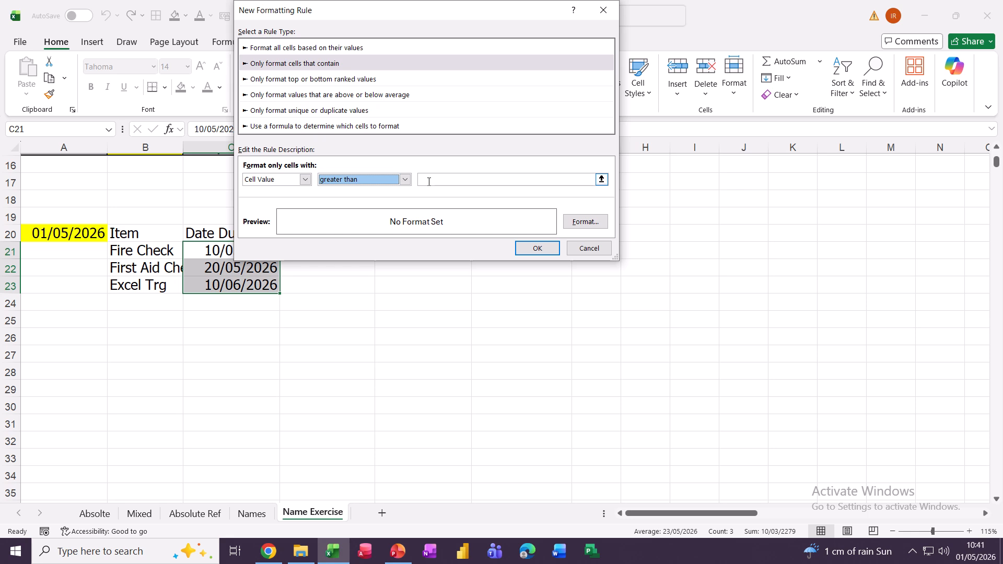
pyautogui.click(429, 181)
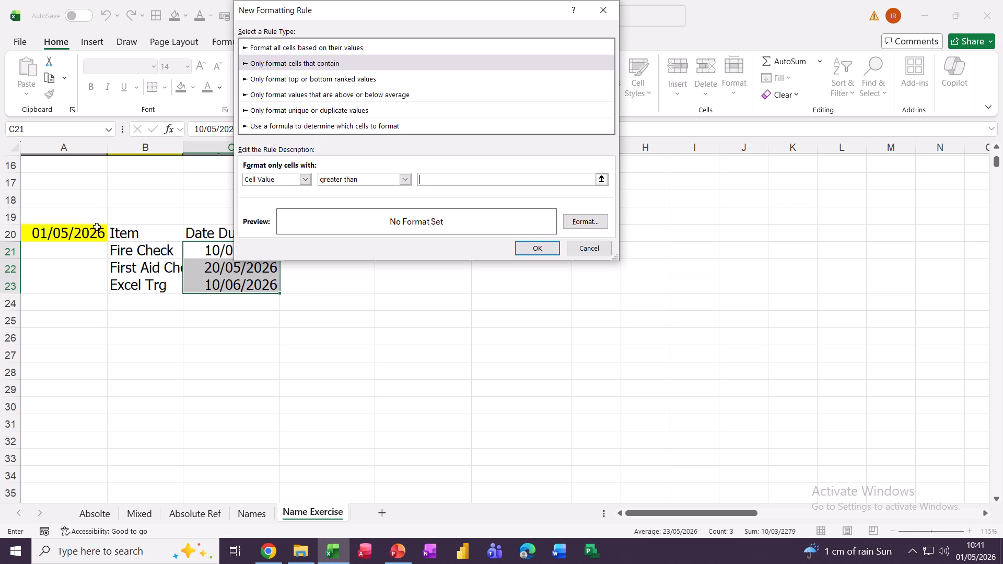
pyautogui.click(53, 228)
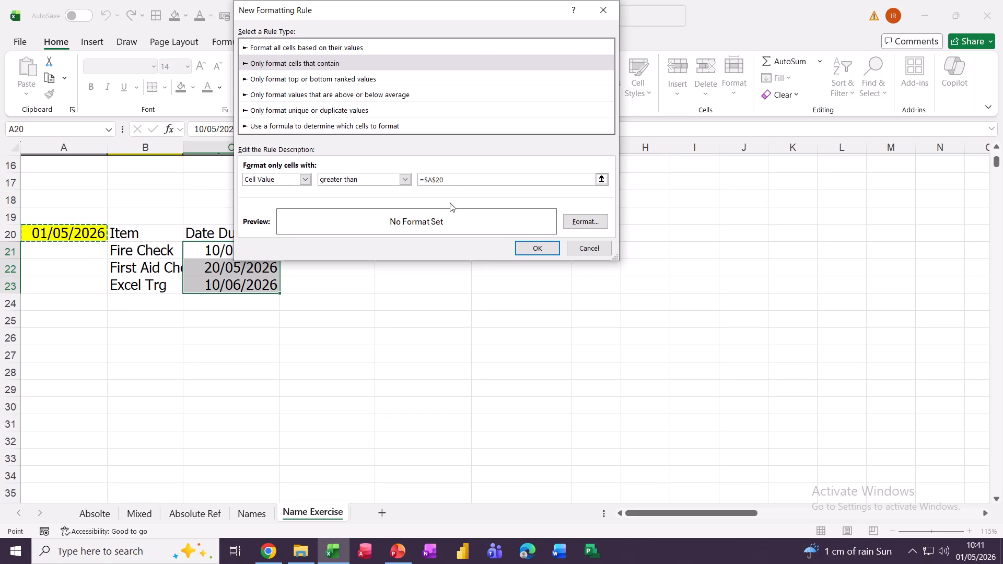
pyautogui.write('+30')
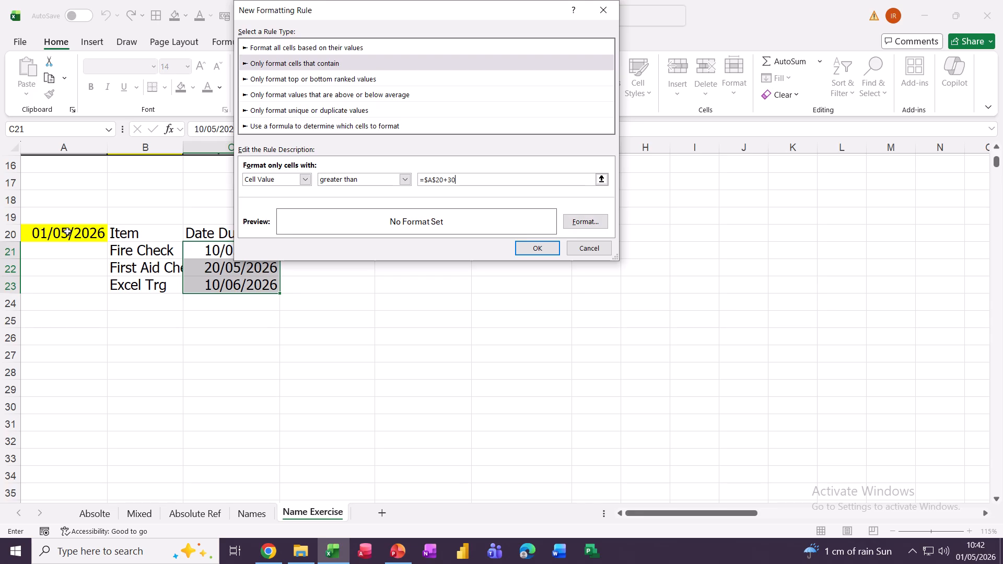
# - Give the =$A$20+30 rule a light green fill and add it to the rules list
pyautogui.click(576, 226)
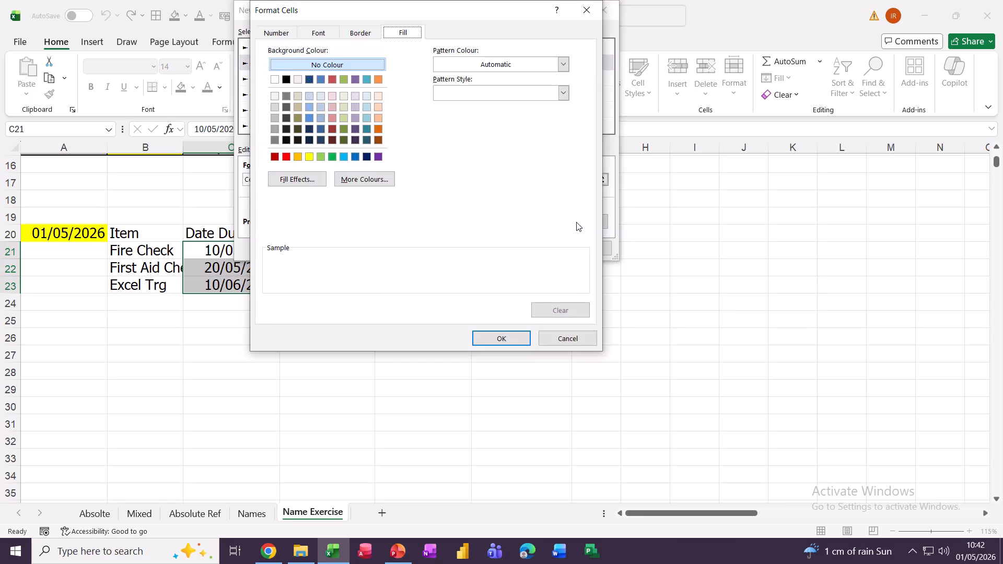
pyautogui.click(320, 156)
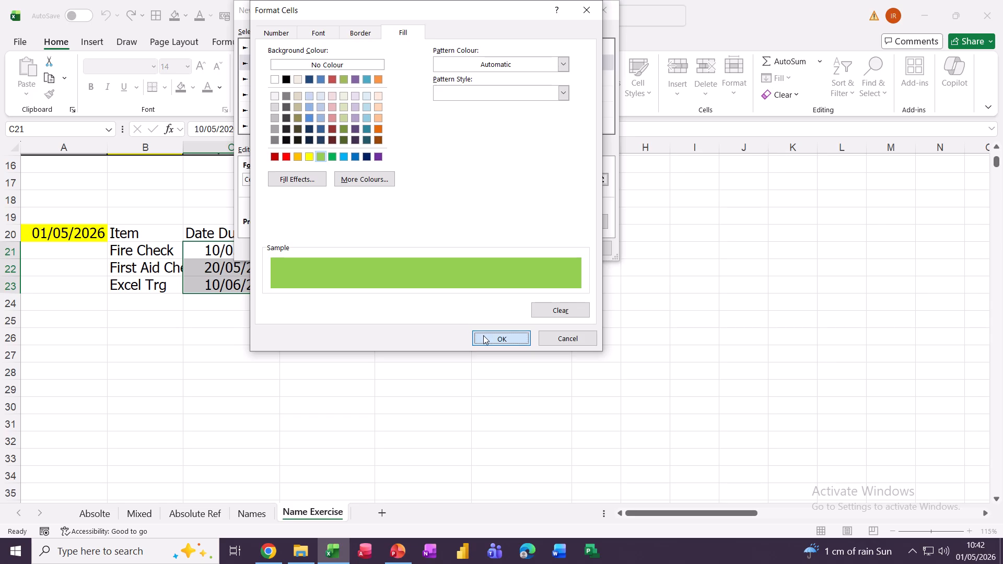
pyautogui.click(500, 338)
pyautogui.click(525, 250)
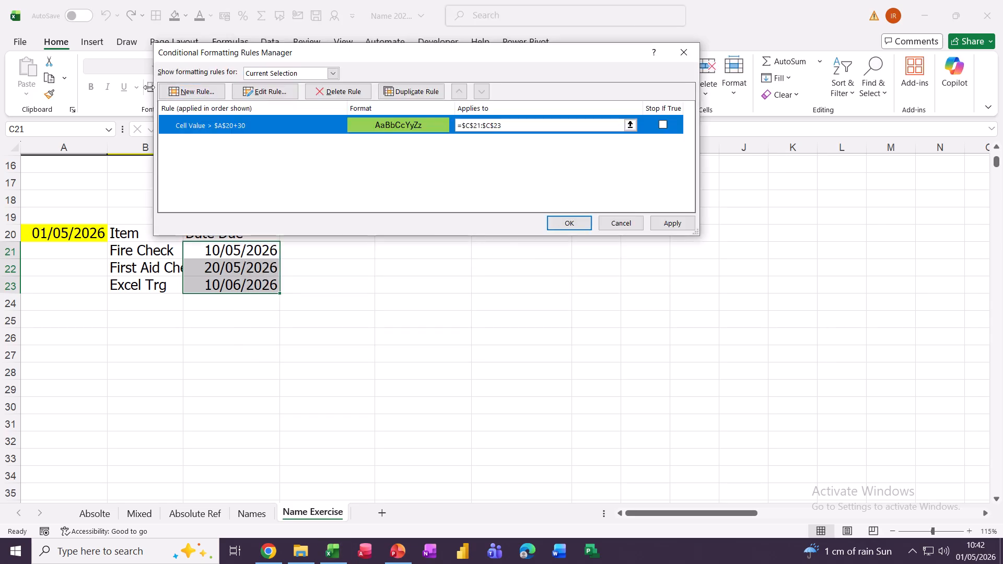
# - Create a second rule on the due dates for cell values greater than =$A$20+15
pyautogui.click(167, 94)
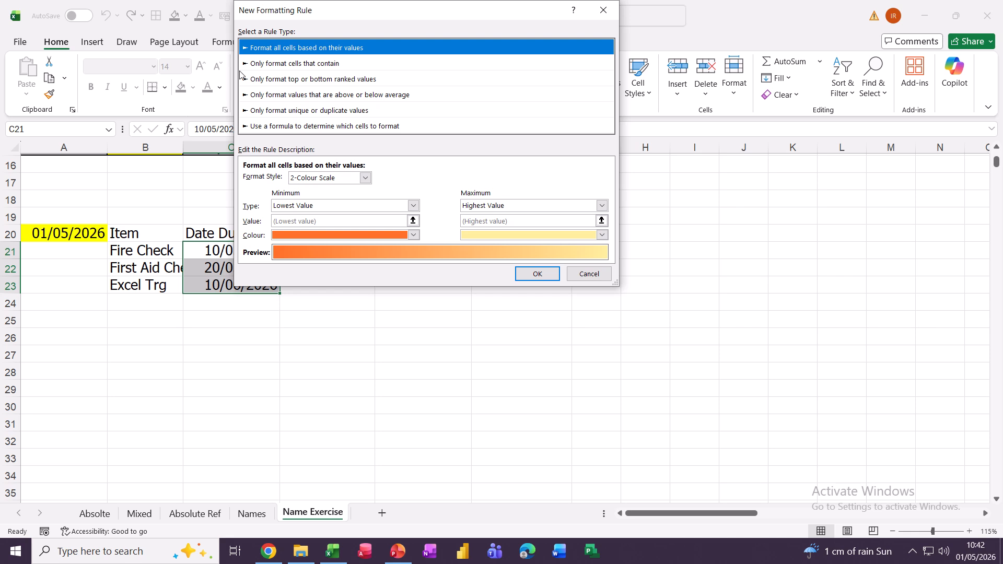
pyautogui.click(258, 65)
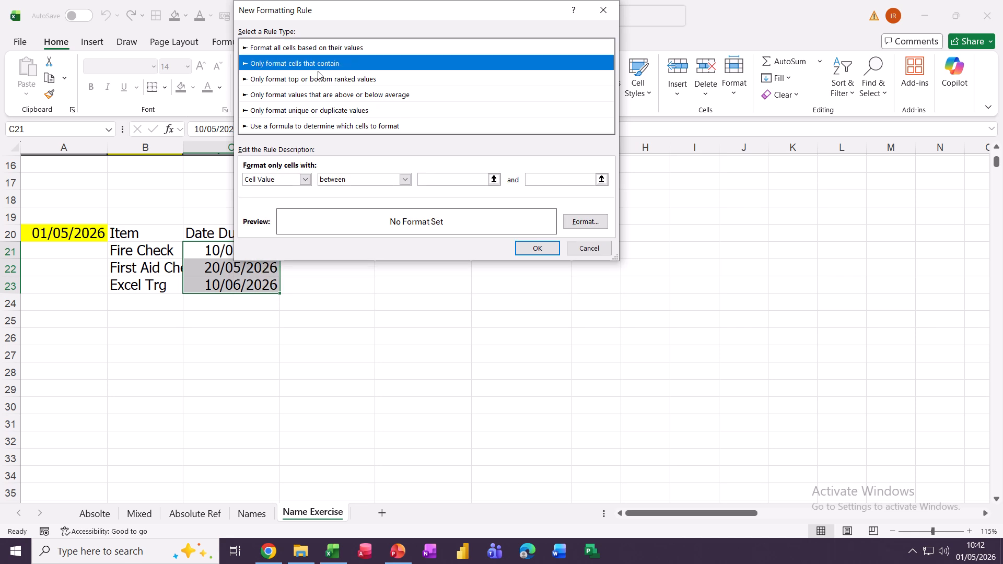
pyautogui.click(406, 180)
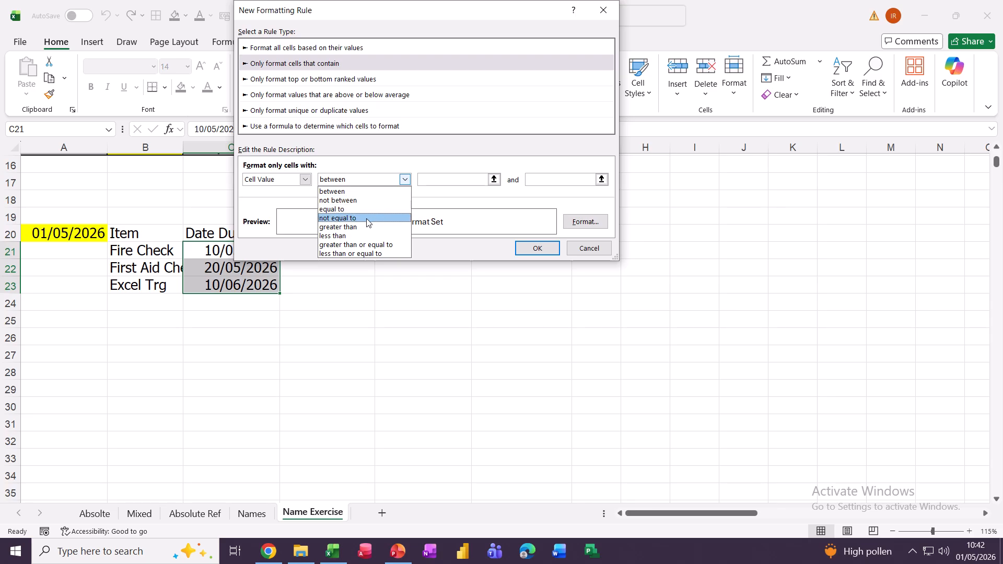
pyautogui.click(360, 227)
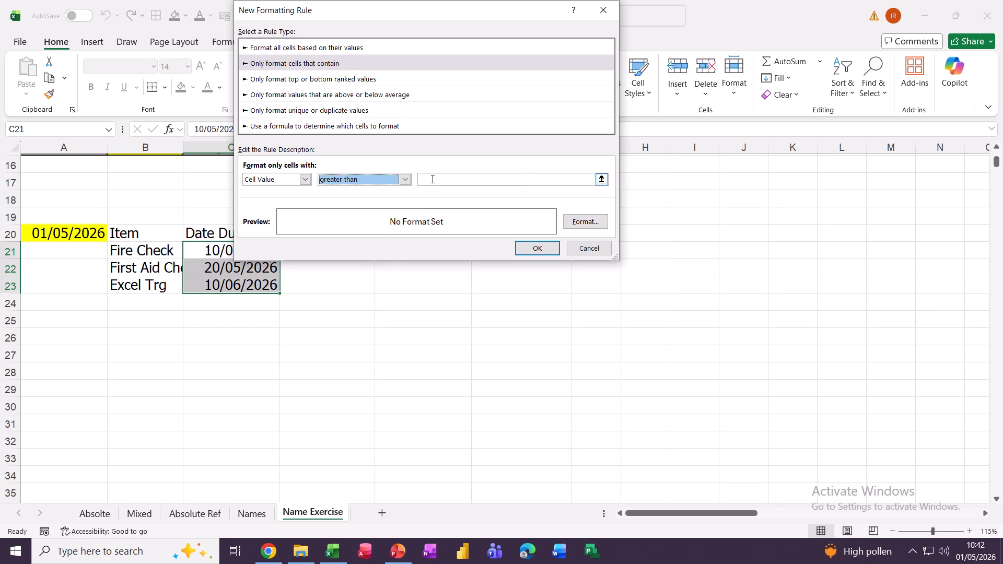
pyautogui.click(471, 179)
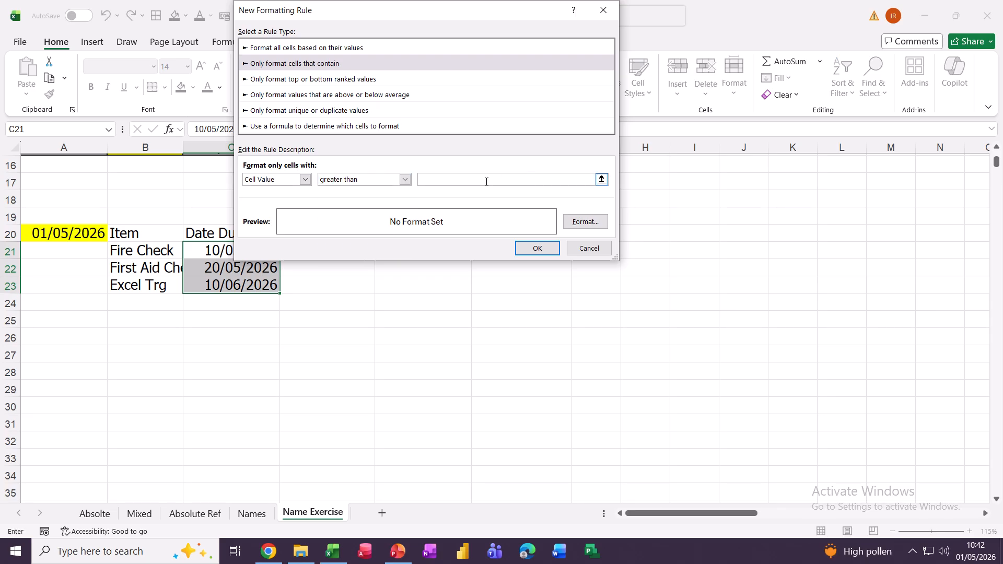
pyautogui.click(60, 237)
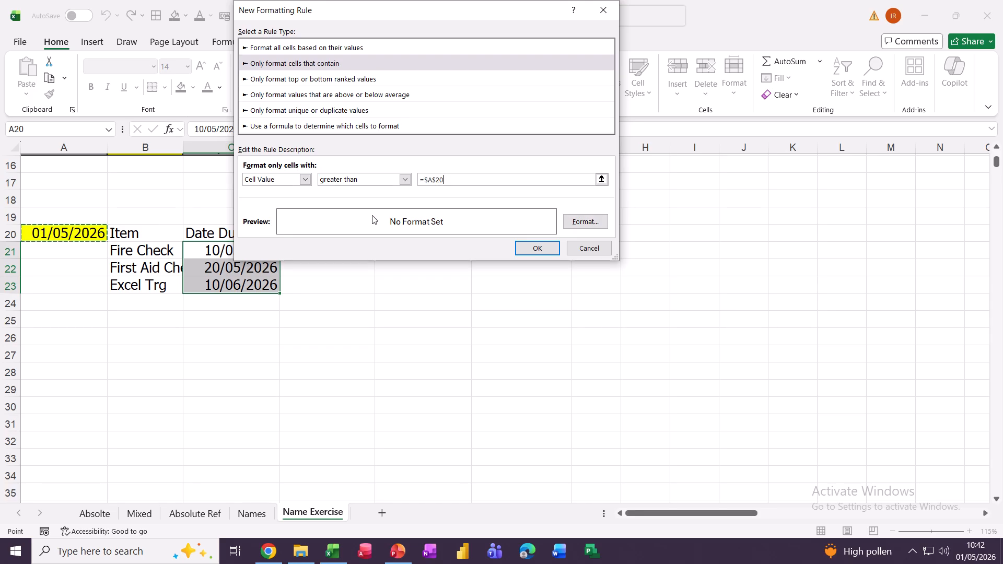
pyautogui.write('+15')
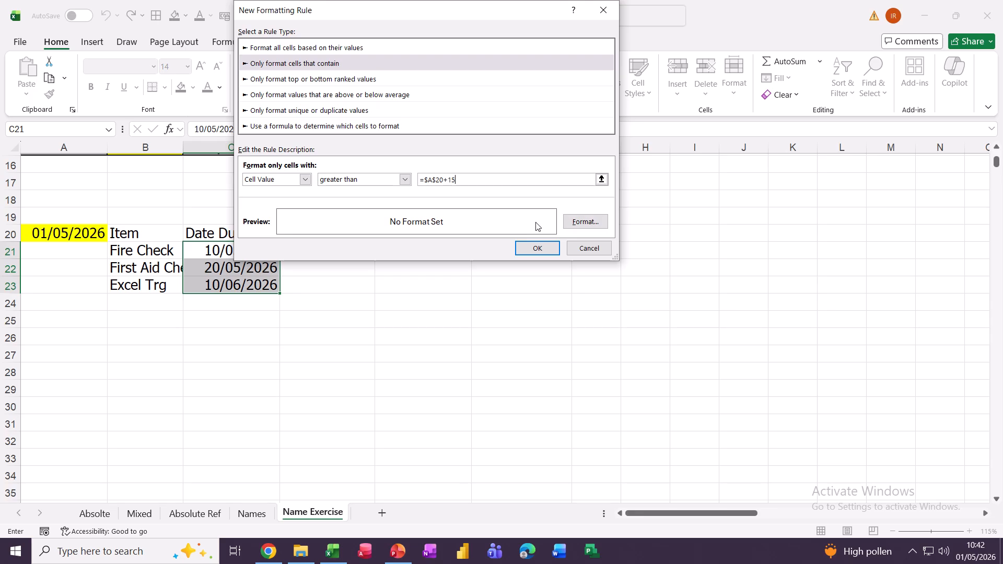
# - Give the =$A$20+15 rule an orange fill and add it to the rules list
pyautogui.click(568, 223)
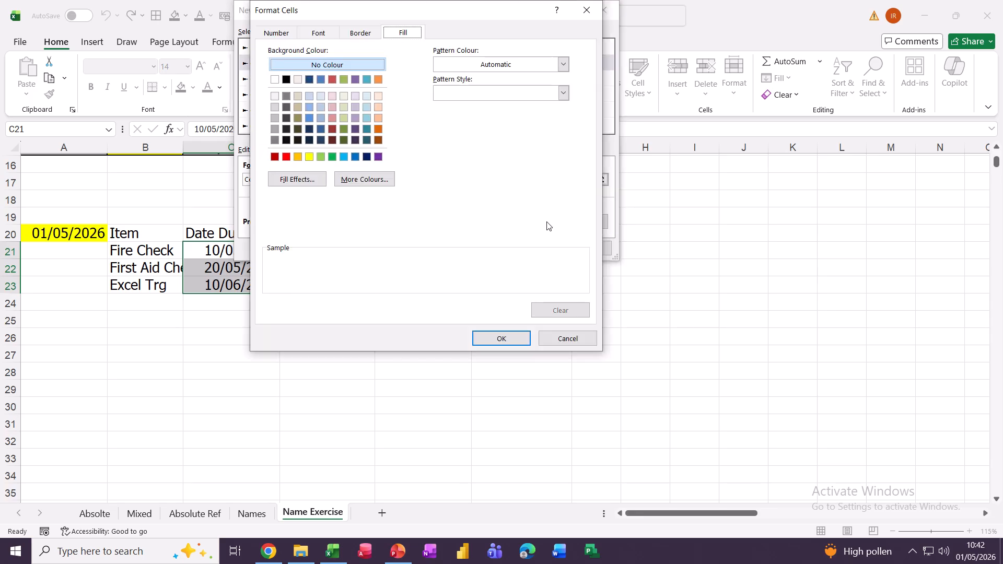
pyautogui.click(298, 157)
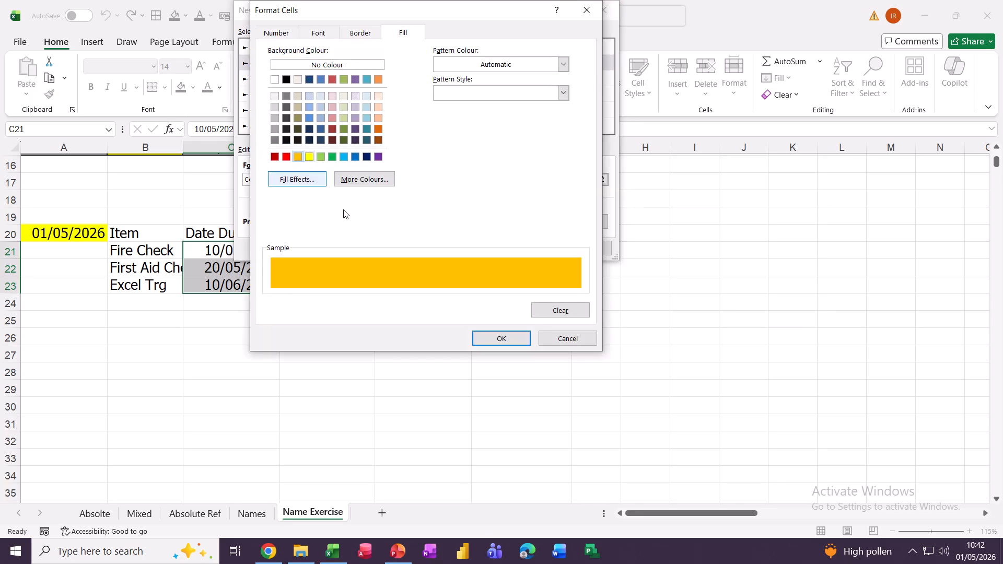
pyautogui.click(481, 339)
pyautogui.click(536, 250)
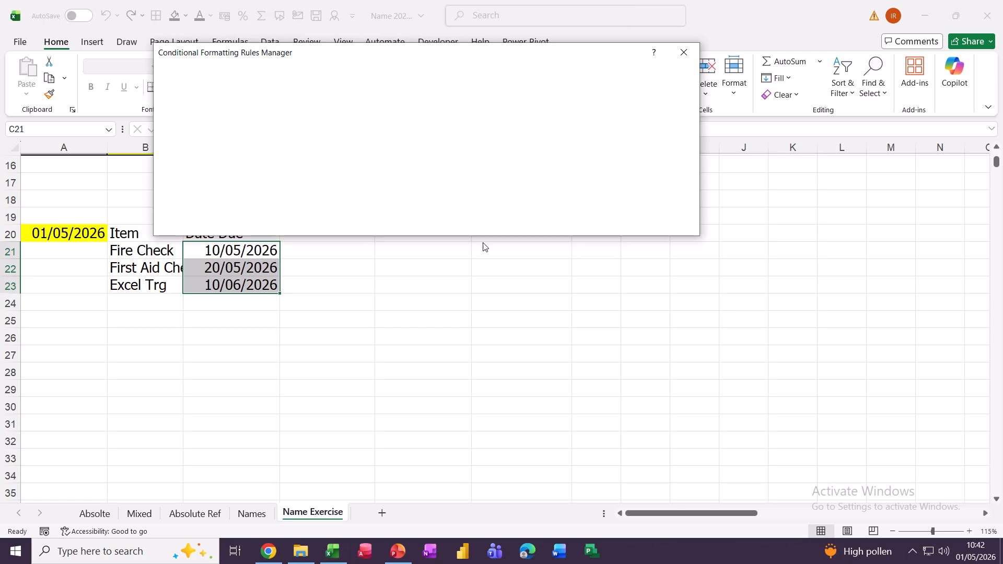
# - Create a third rule on the due dates for cell values less than or equal to =$A$20+15
pyautogui.click(188, 93)
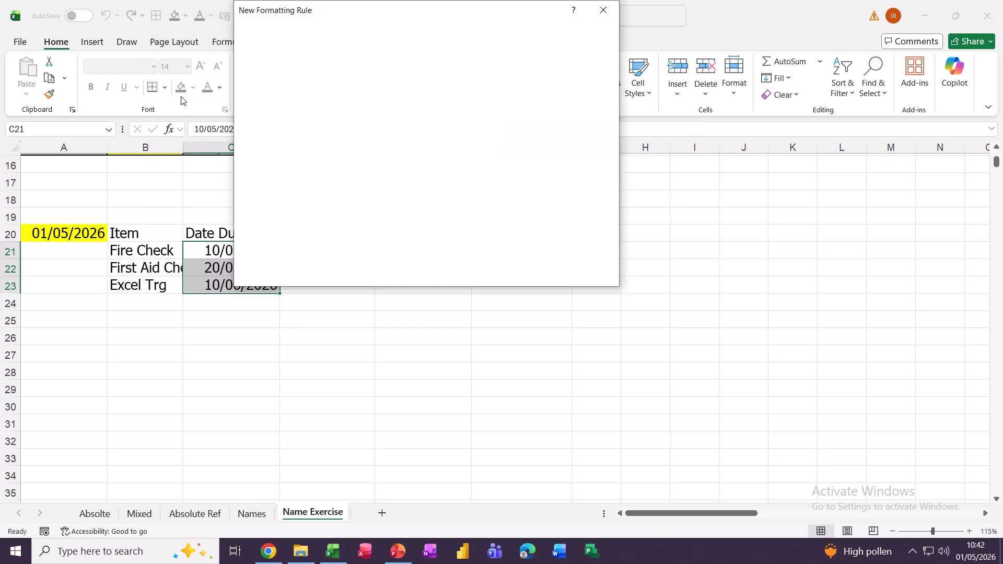
pyautogui.click(257, 64)
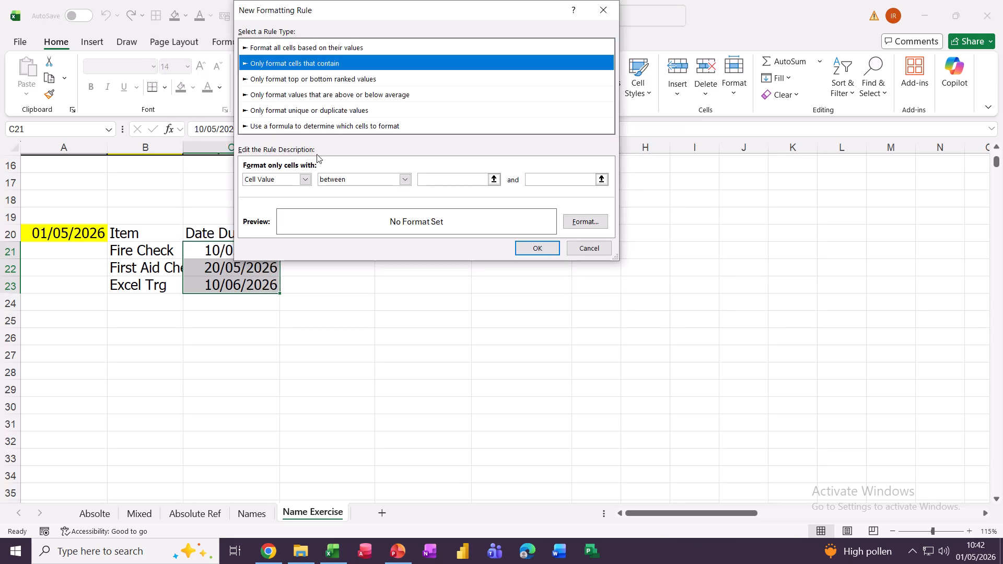
pyautogui.click(369, 182)
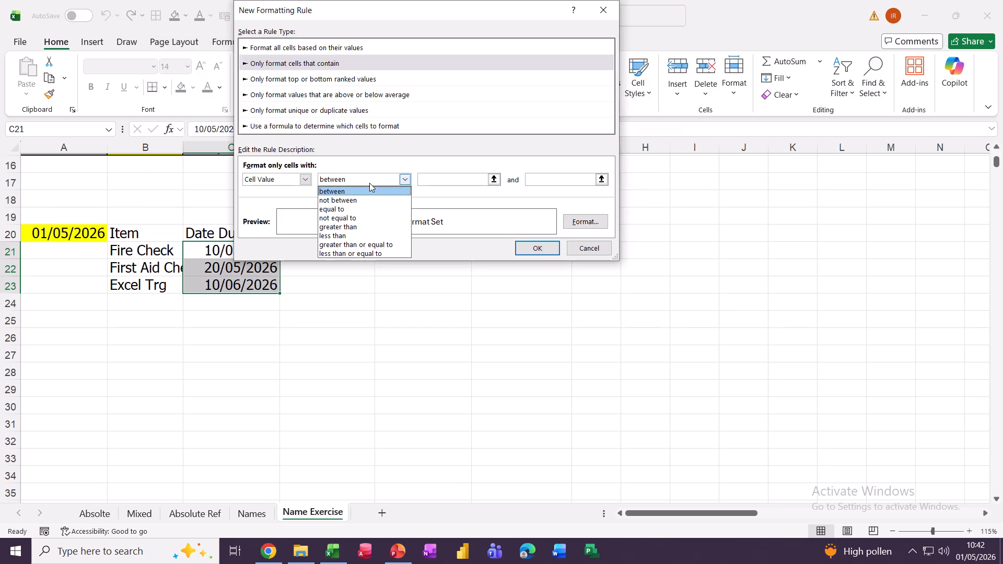
pyautogui.click(355, 253)
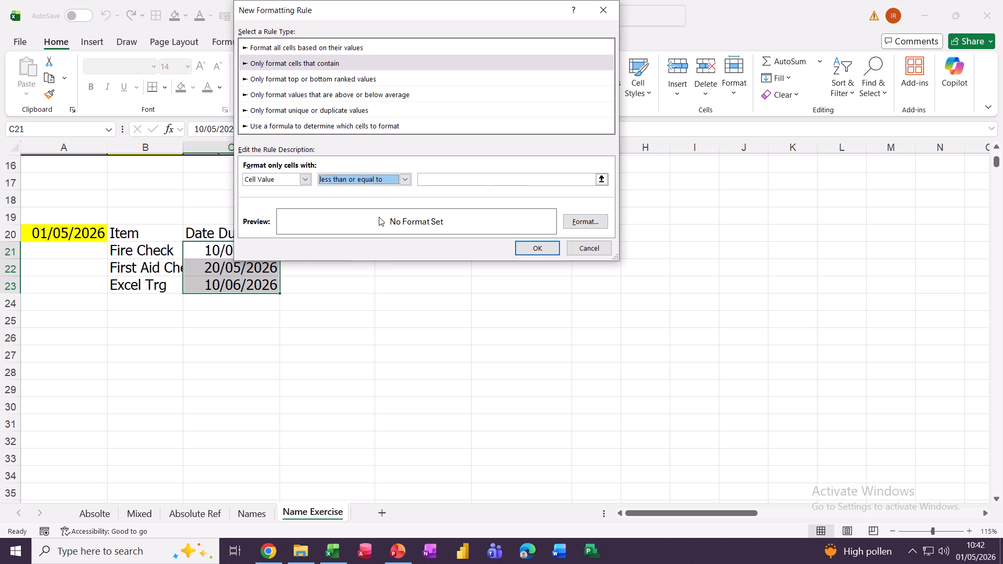
pyautogui.click(430, 179)
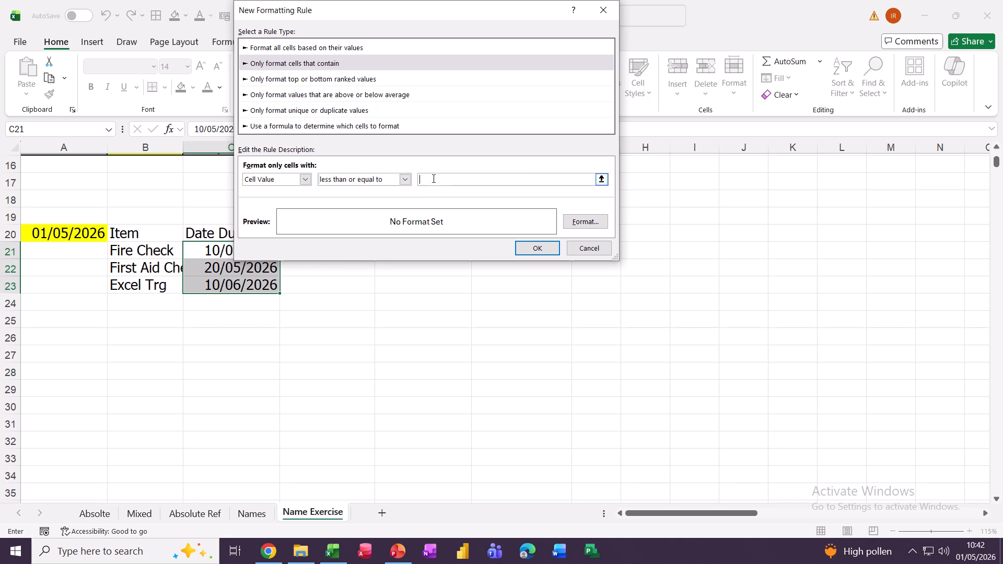
pyautogui.click(62, 233)
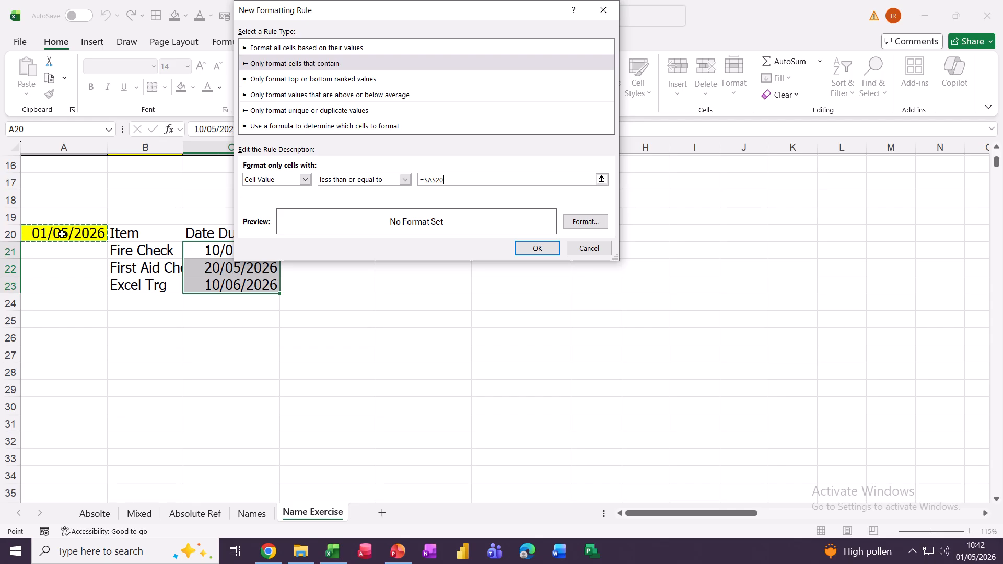
pyautogui.write('+15')
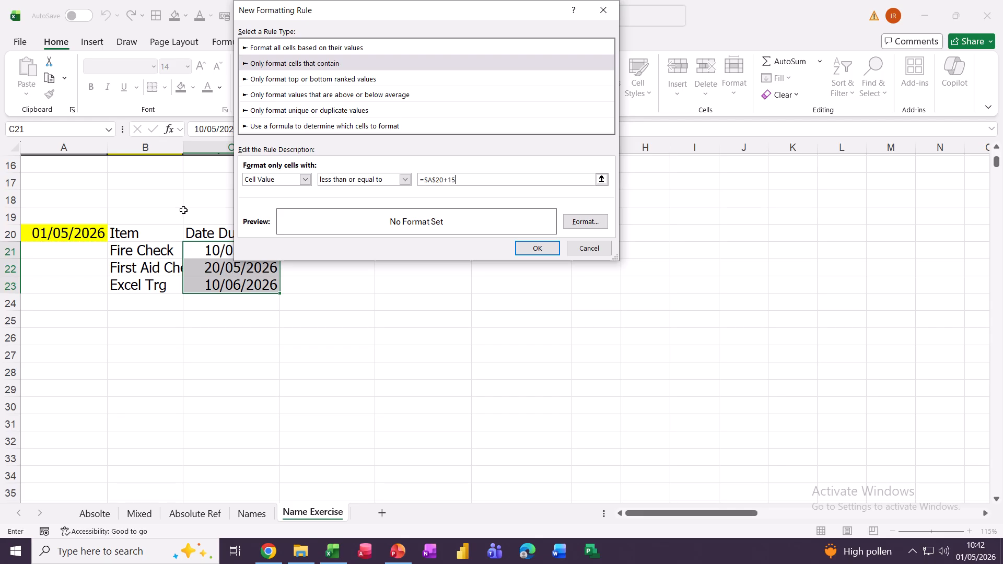
# - Give the less-than-or-equal-to =$A$20+15 rule a red fill and add it to the rules list
pyautogui.click(583, 221)
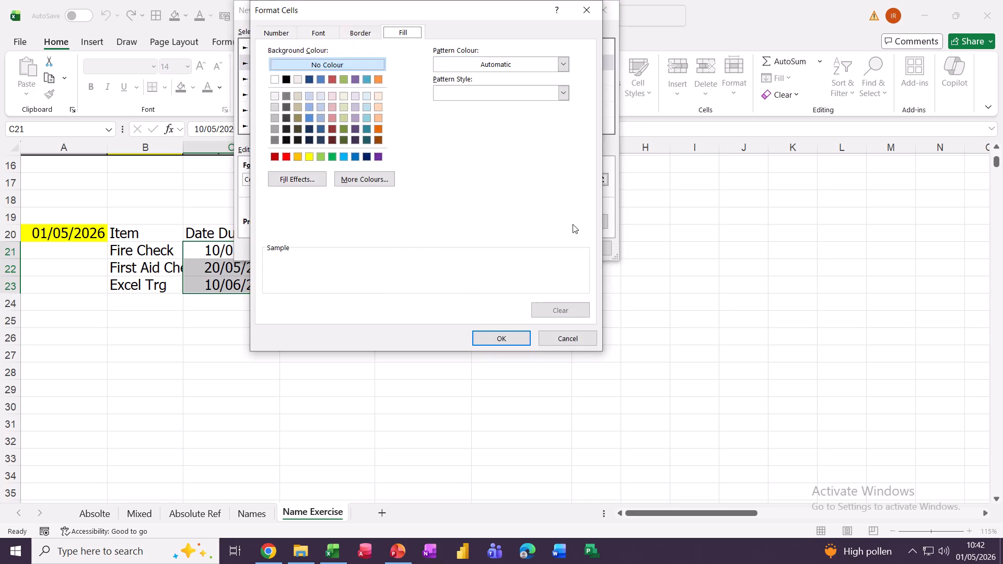
pyautogui.click(286, 157)
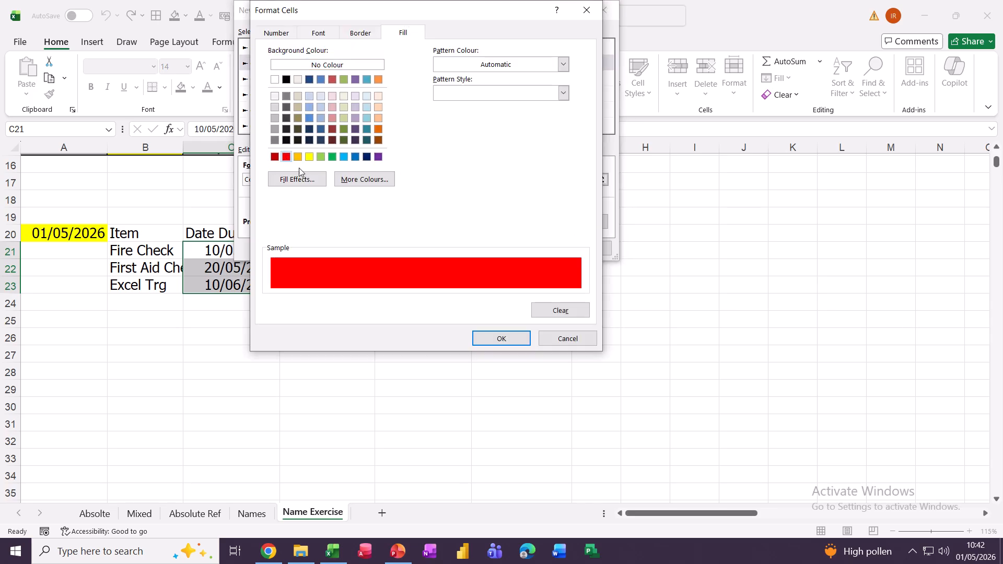
pyautogui.click(493, 338)
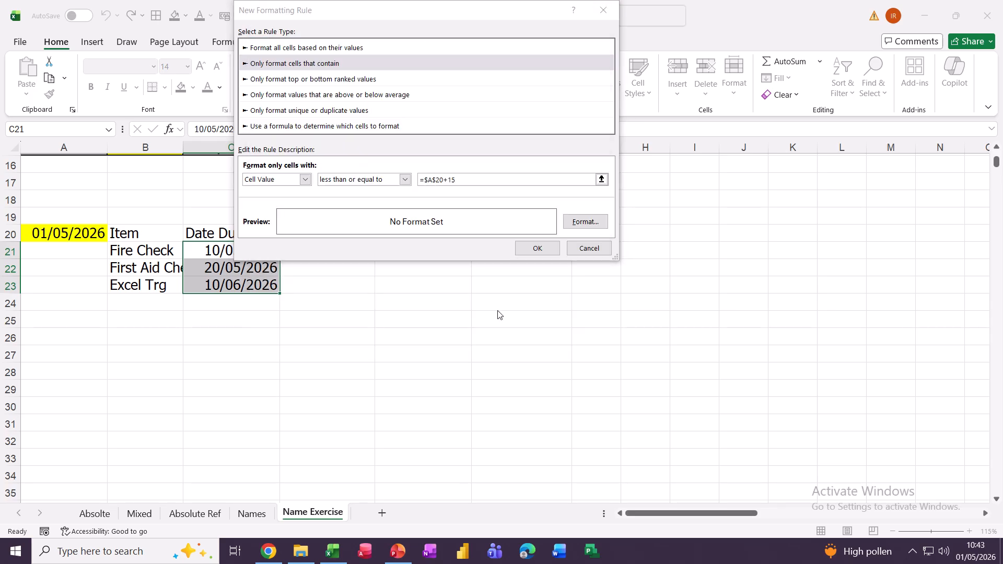
pyautogui.click(539, 248)
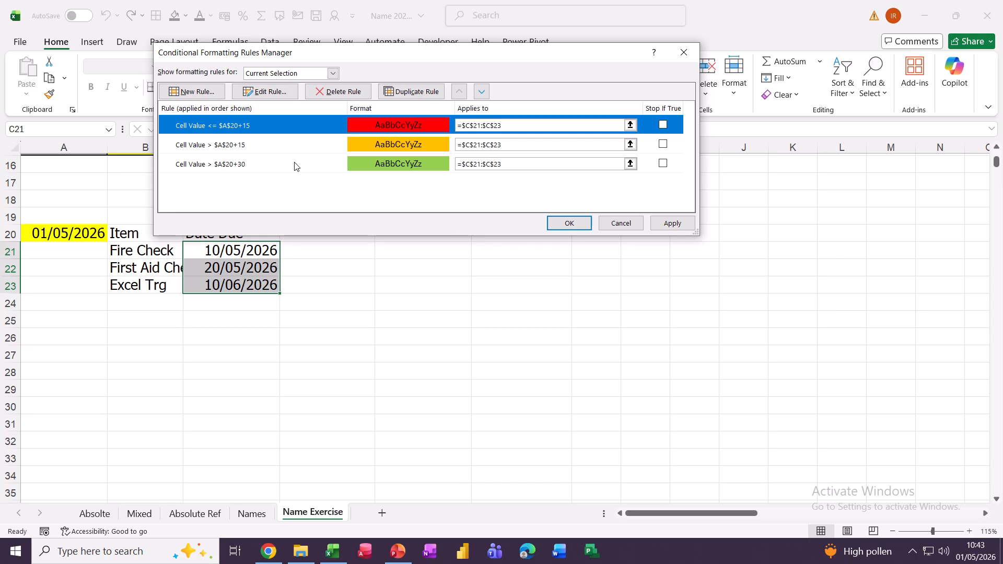
# - Reorder the rules so green >$A$20+30 comes first, orange >$A$20+15 second and red last, and apply them to the due dates
pyautogui.click(356, 164)
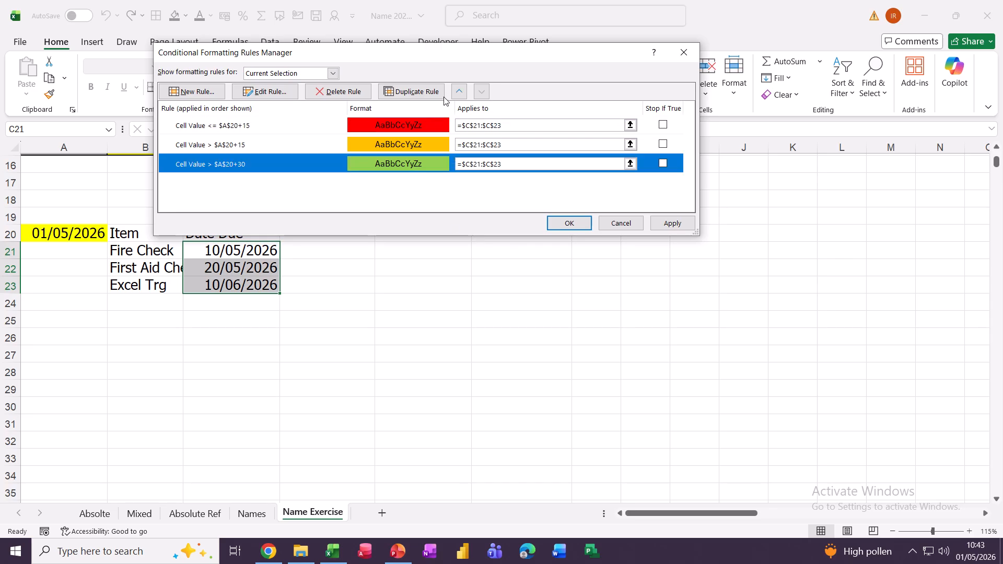
pyautogui.click(460, 92)
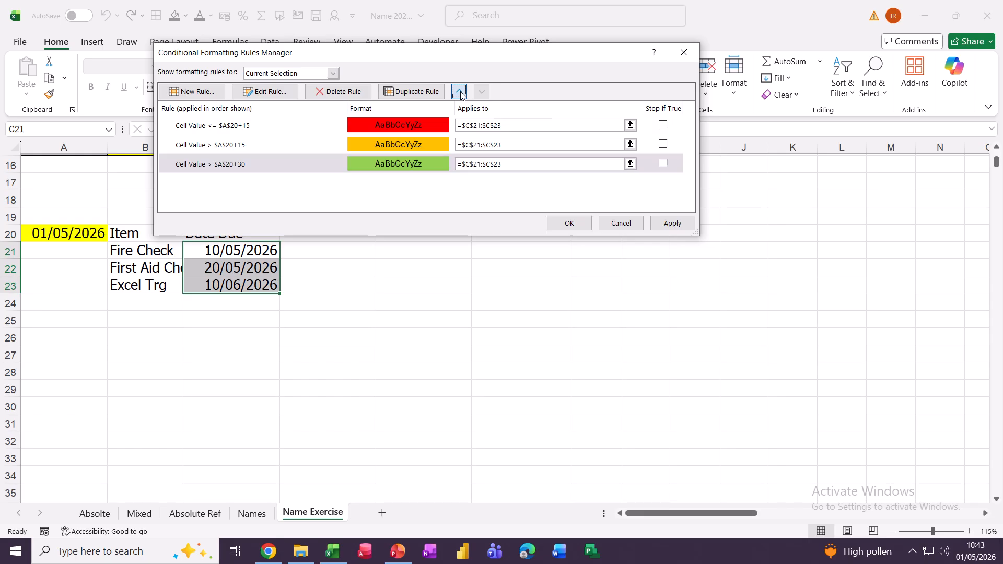
pyautogui.click(460, 94)
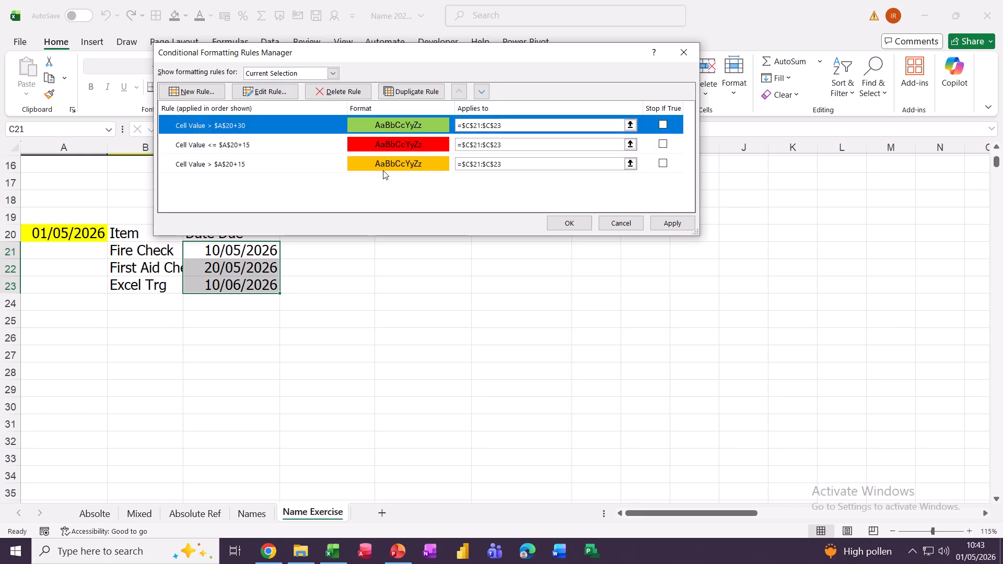
pyautogui.click(383, 166)
pyautogui.click(460, 93)
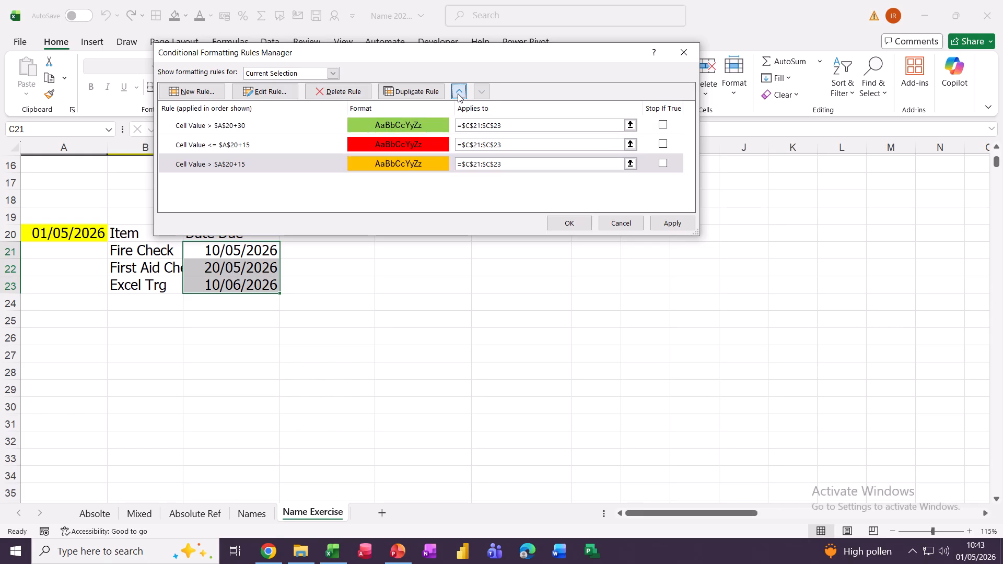
pyautogui.click(566, 226)
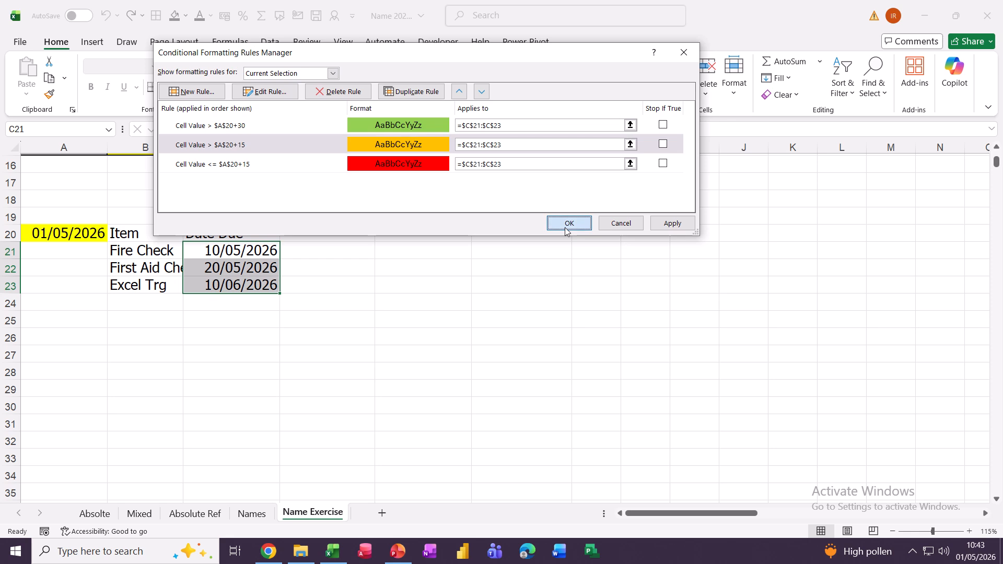
pyautogui.click(218, 287)
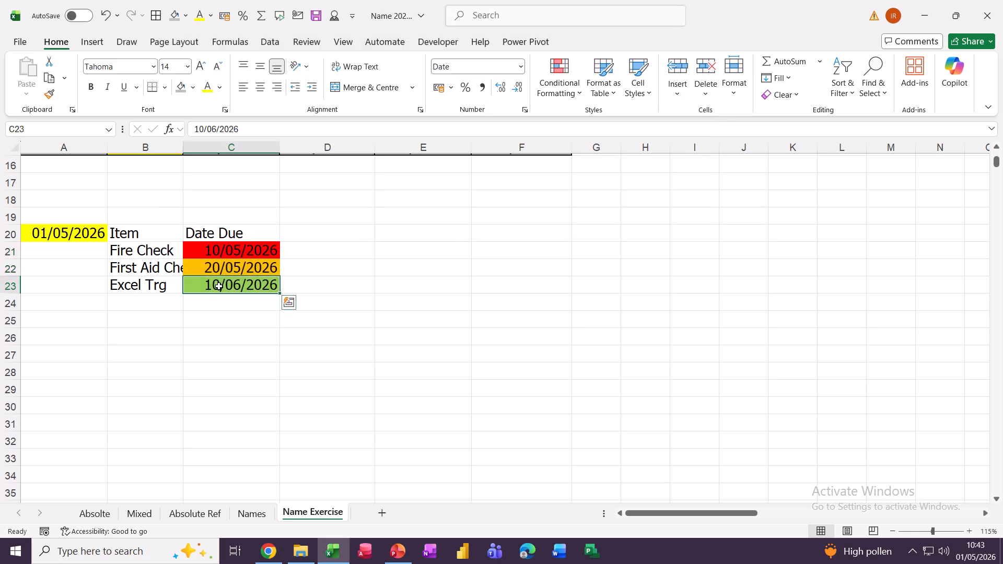
pyautogui.click(232, 339)
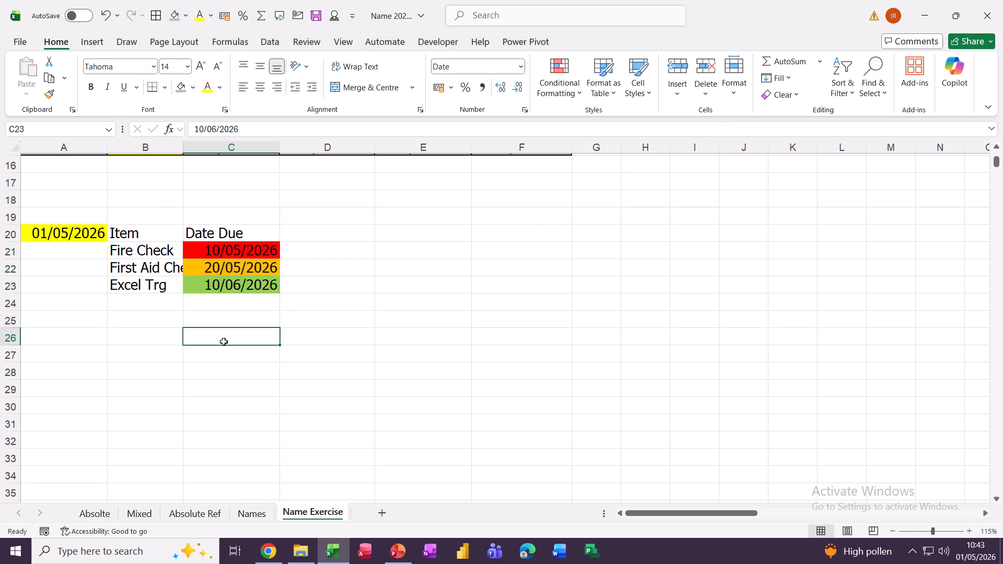
# - Change the Fire Check due date in C21 to 01/01/2027
pyautogui.click(214, 251)
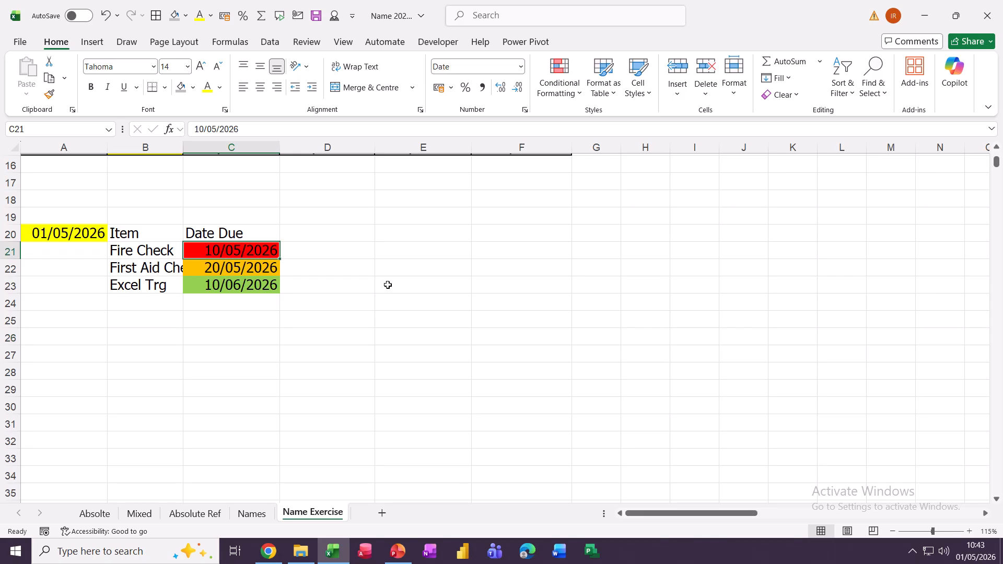
pyautogui.write('1')
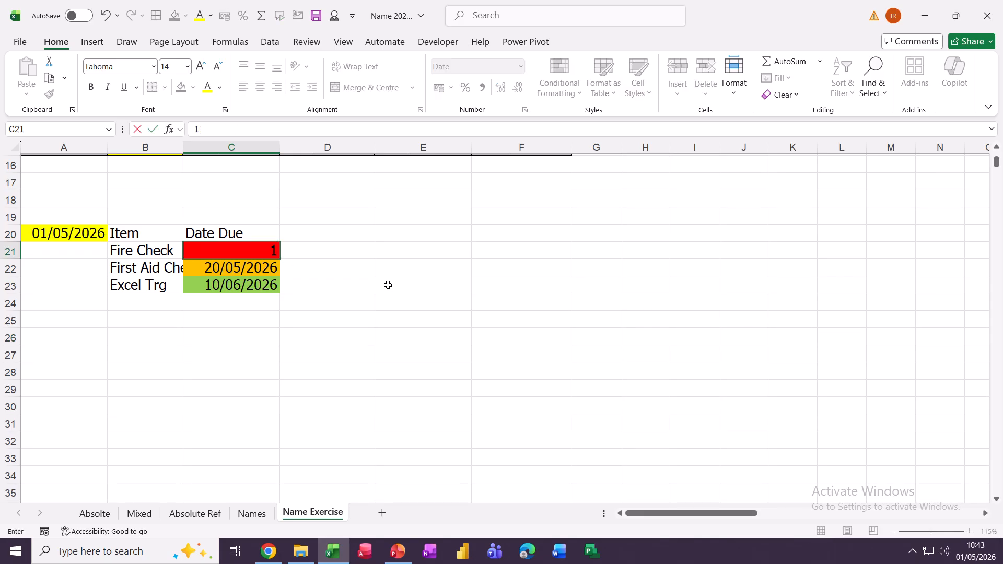
pyautogui.write('/01/2')
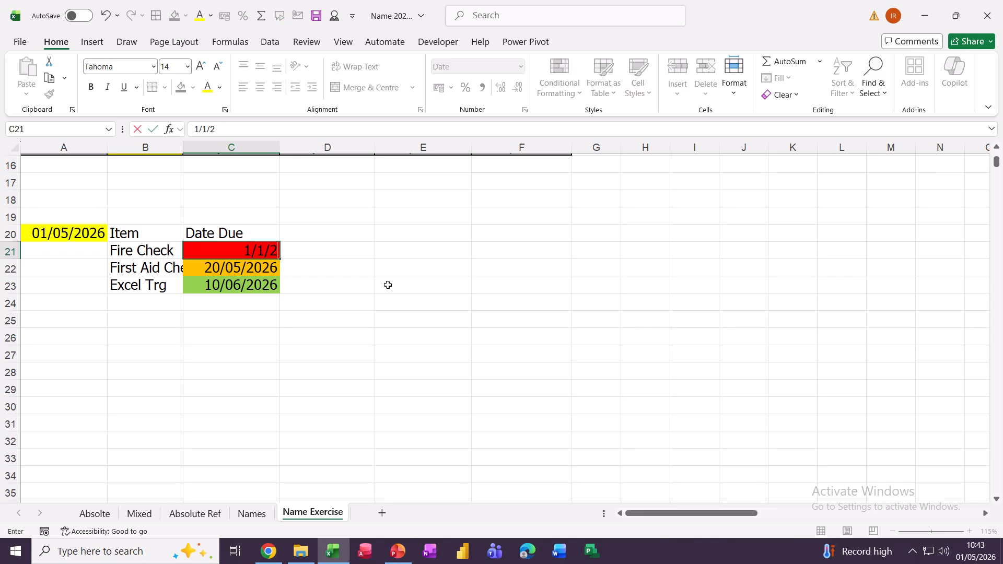
pyautogui.write('027')
pyautogui.press('Return')
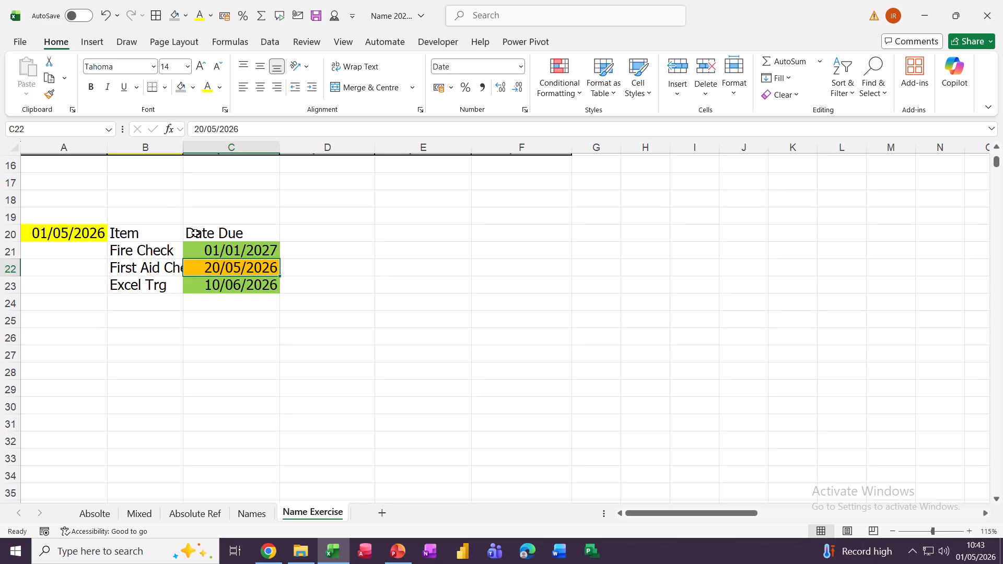
# - Start a new table below the due-date list with the headers Item, Qty, Price and Total in A26:D26
pyautogui.scroll(-1, 333, 258)
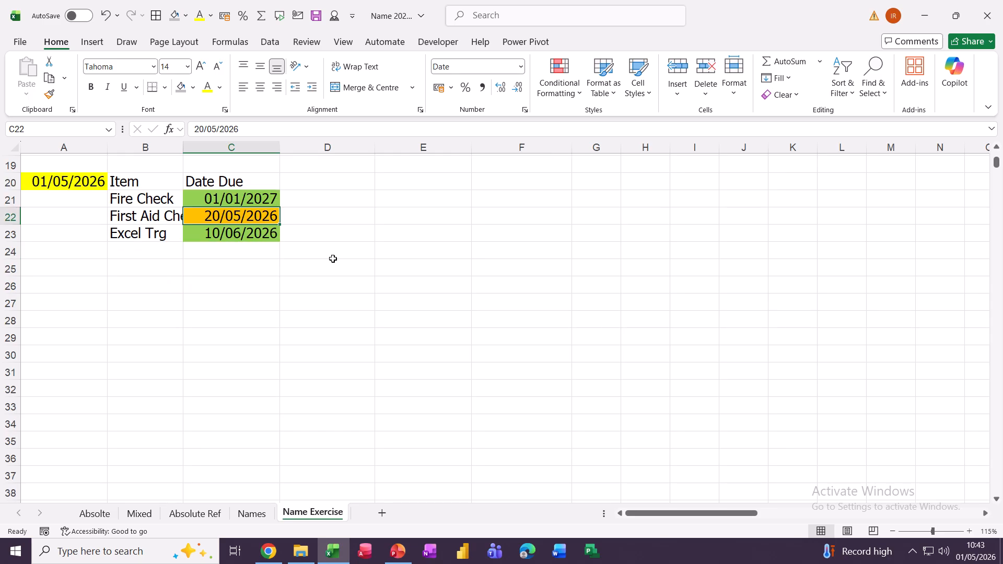
pyautogui.scroll(-1, 333, 258)
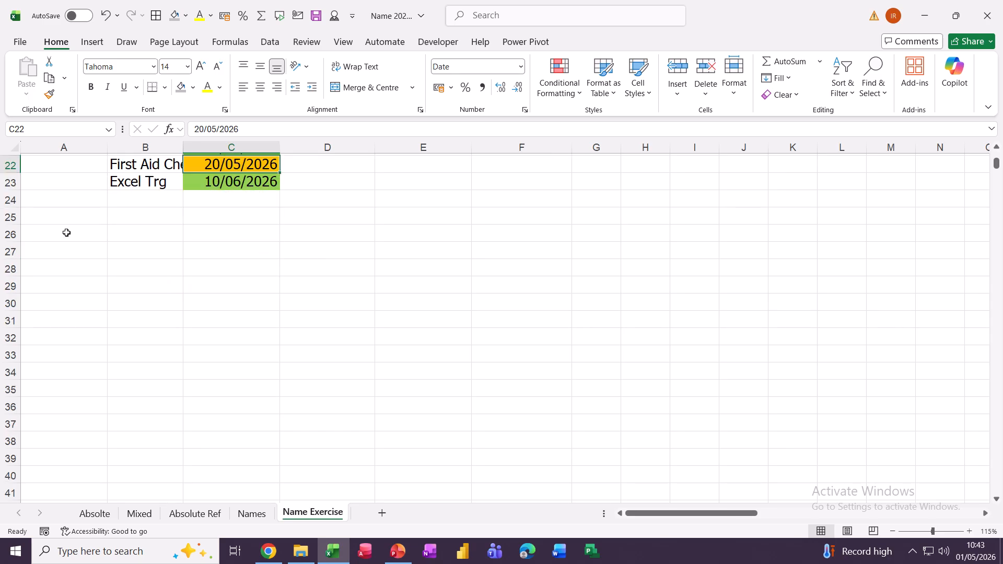
pyautogui.click(51, 239)
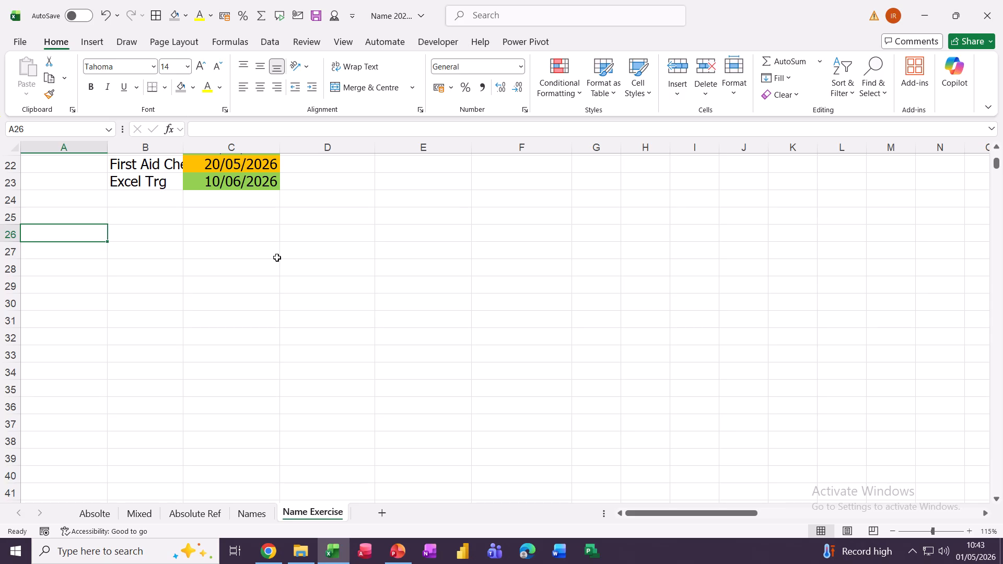
pyautogui.write('I')
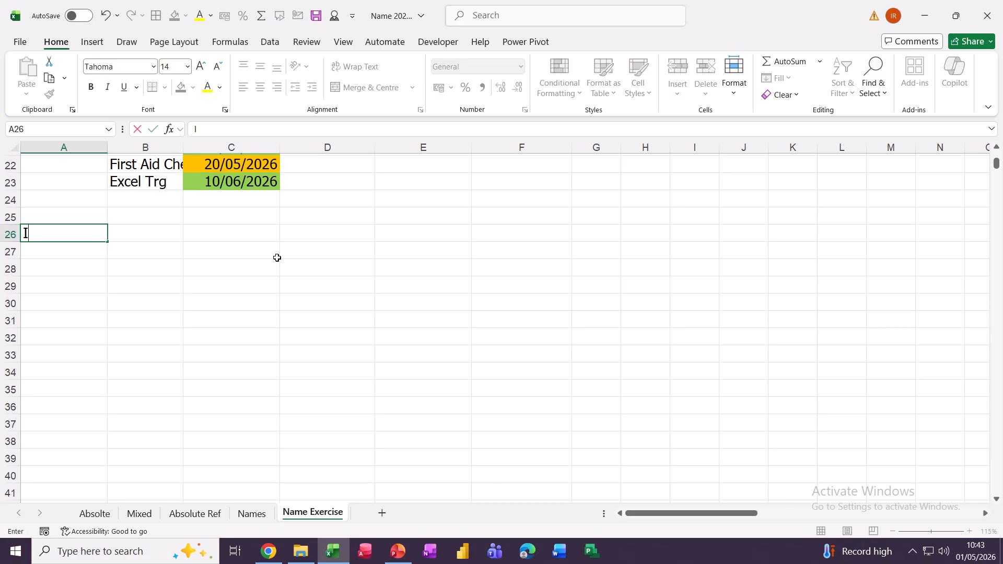
pyautogui.write('tem')
pyautogui.press('Tab')
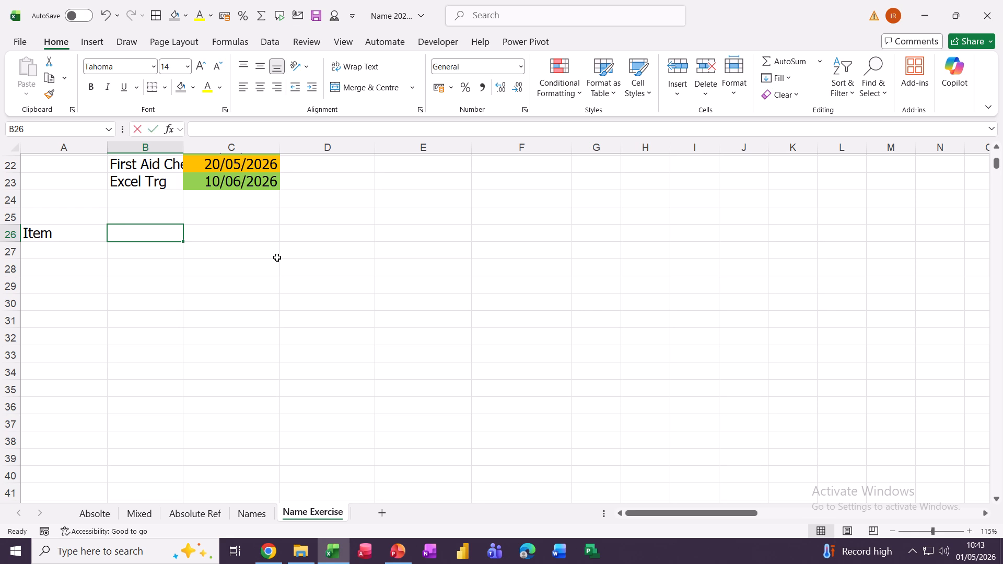
pyautogui.write('Qty')
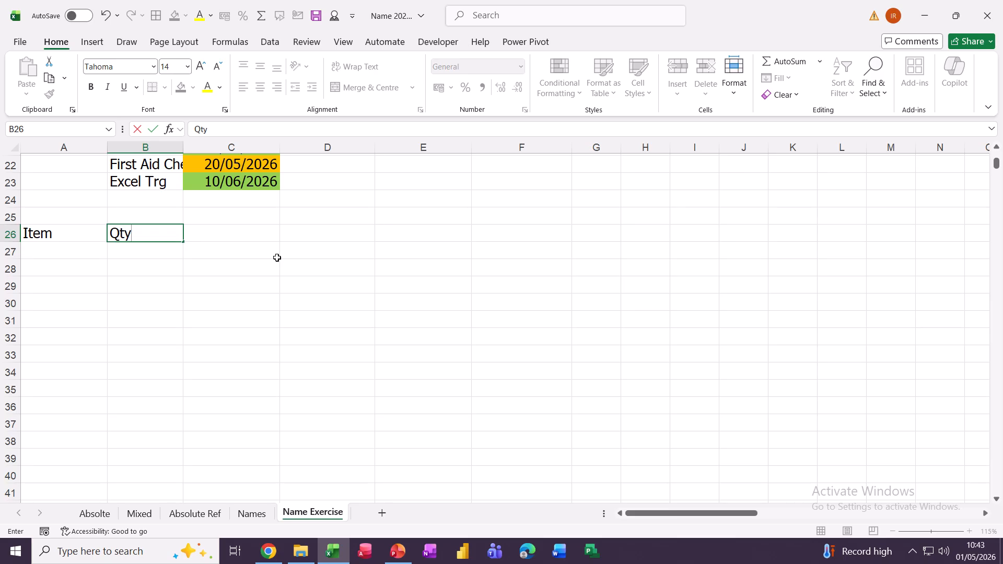
pyautogui.press('Tab')
pyautogui.write('Pr')
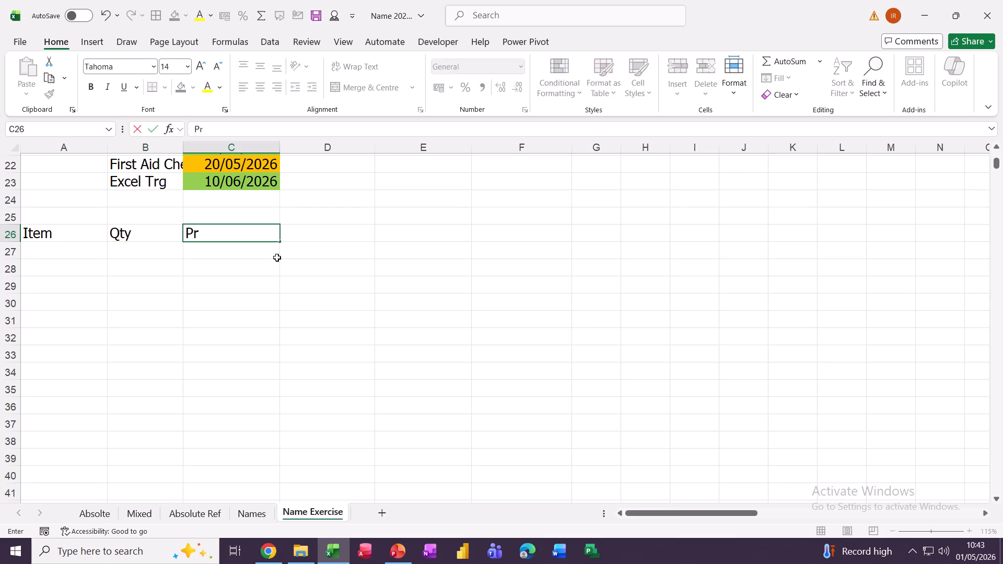
pyautogui.write('ice')
pyautogui.press('Tab')
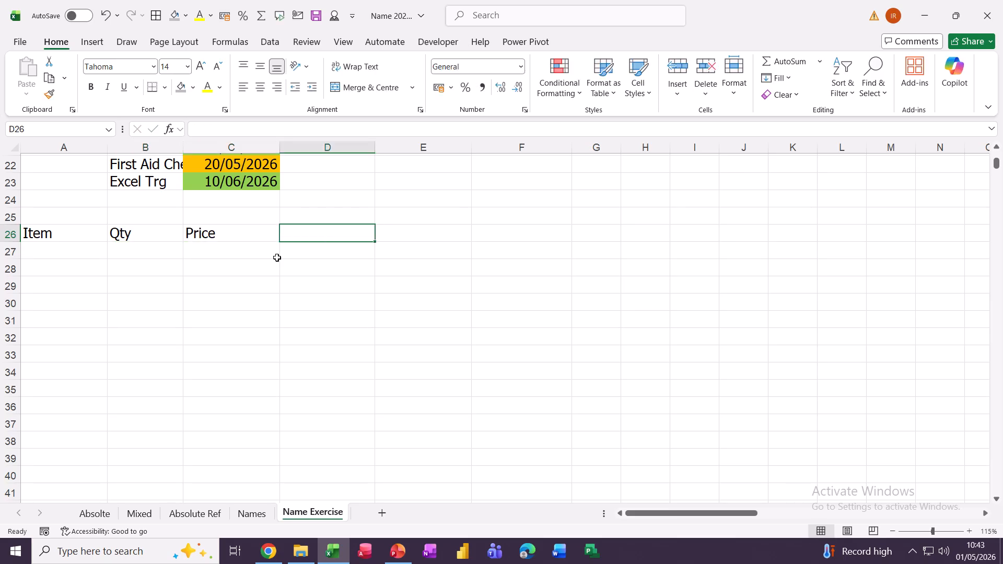
pyautogui.write('Total')
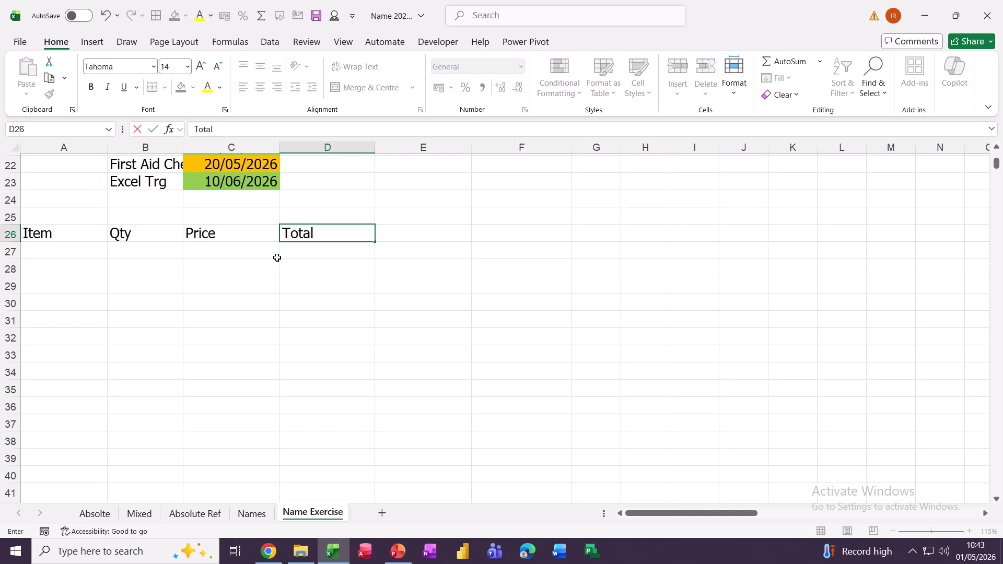
pyautogui.press('Tab')
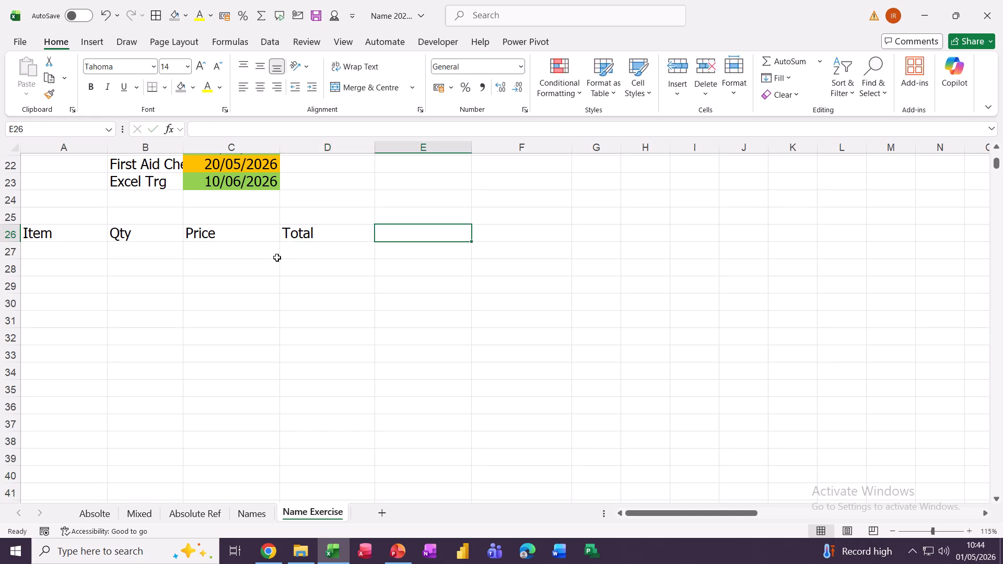
# - Add the department headers HR and Admin in E26 and F26
pyautogui.write('HR')
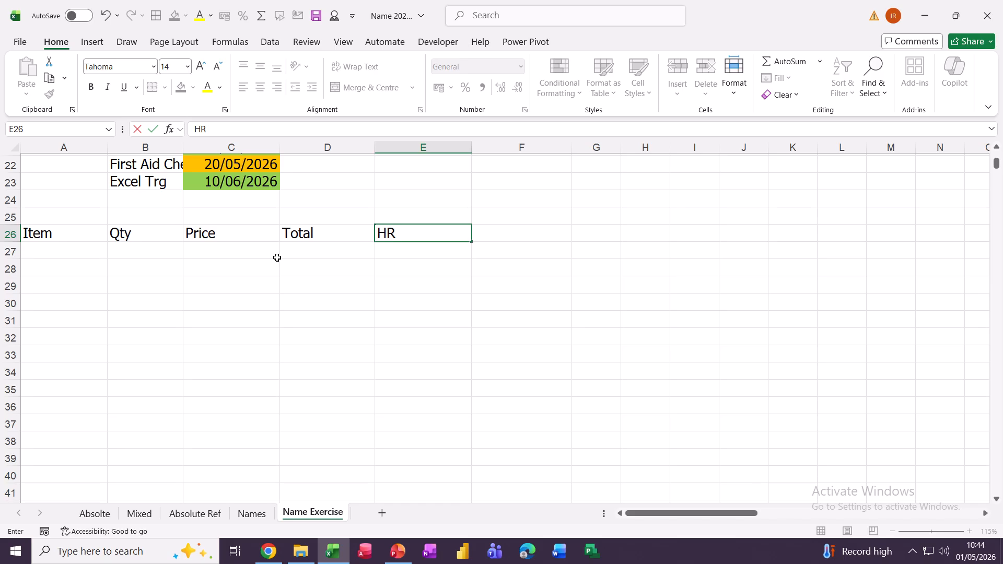
pyautogui.press('Tab')
pyautogui.write('Ad')
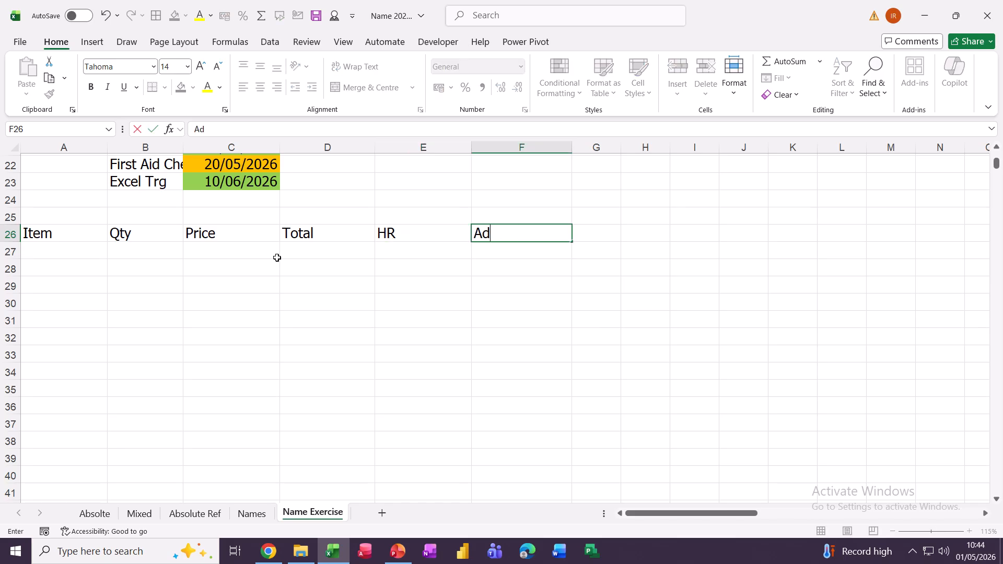
pyautogui.write('min')
pyautogui.press('Tab')
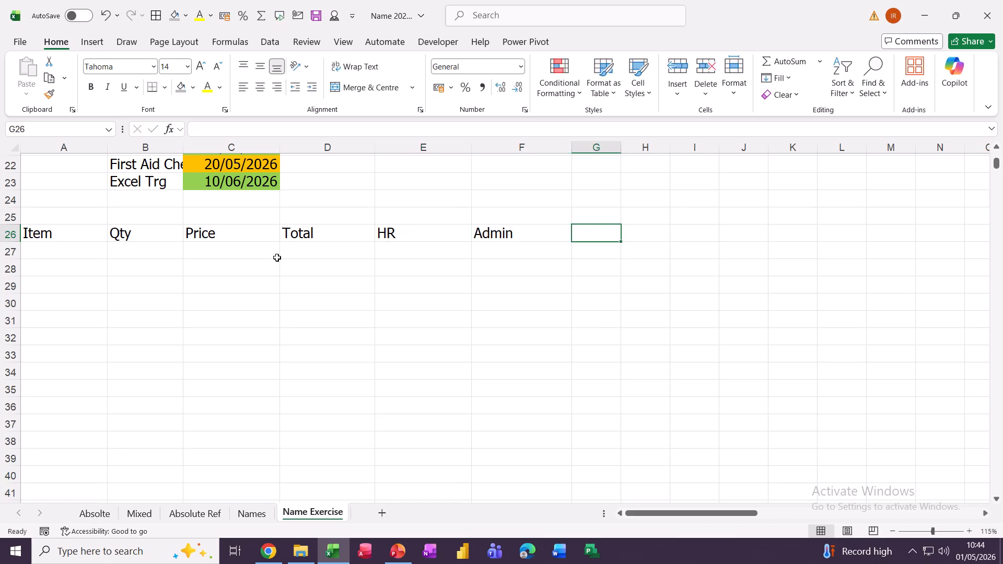
# - Add the headers Sales and Total in G26 and H26 to complete the table's header row
pyautogui.write('Sales')
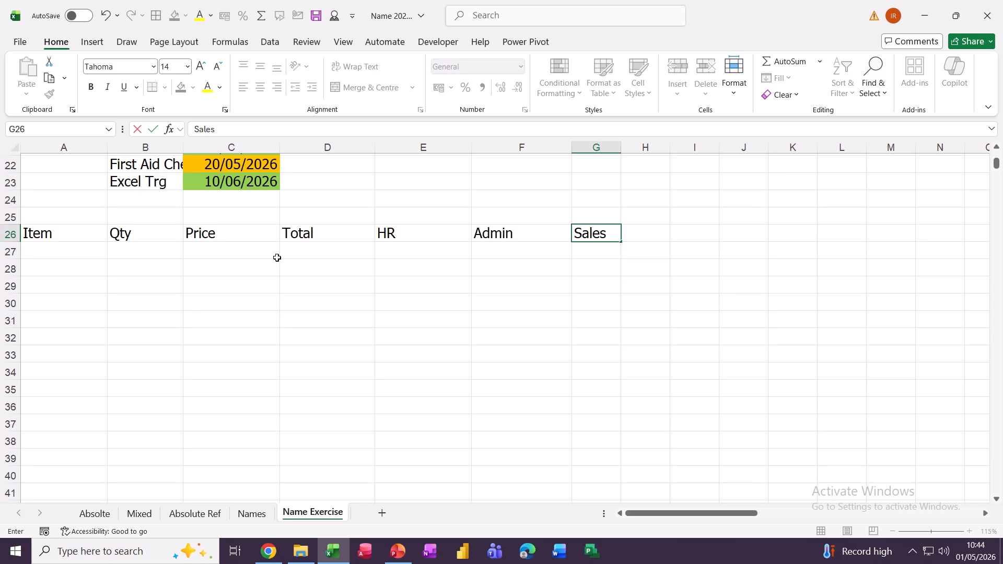
pyautogui.press('Tab')
pyautogui.write('T')
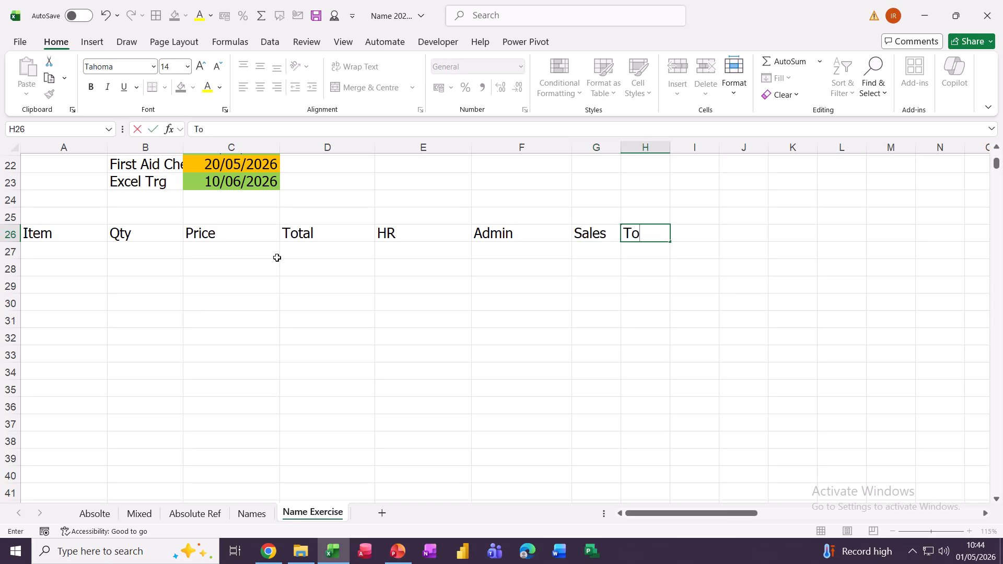
pyautogui.write('otal')
pyautogui.press('Return')
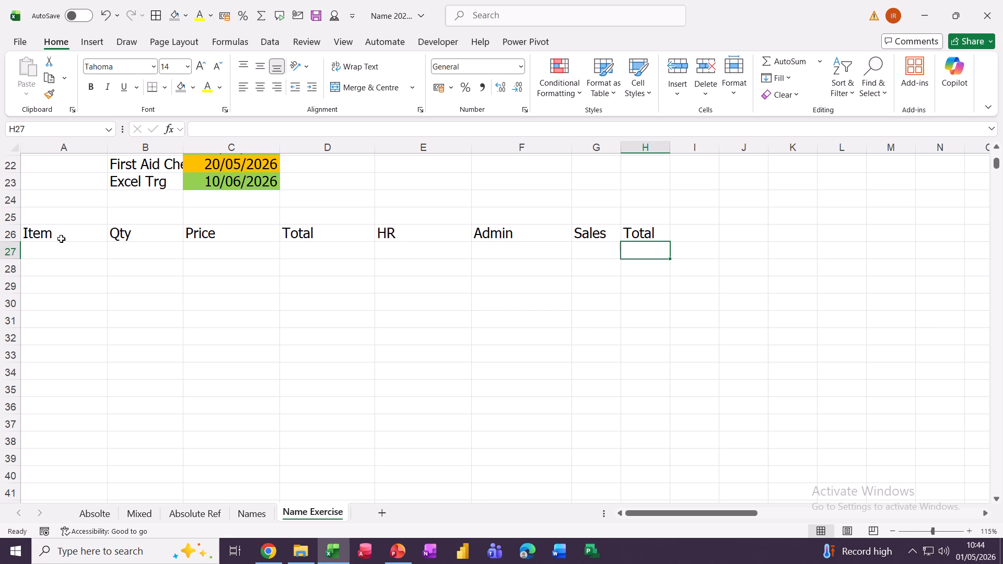
# - Add borders to all cells of the table range A26:H30 and shade the first Total column, D27:D30, grey
pyautogui.moveTo(60, 236); pyautogui.dragTo(627, 301)
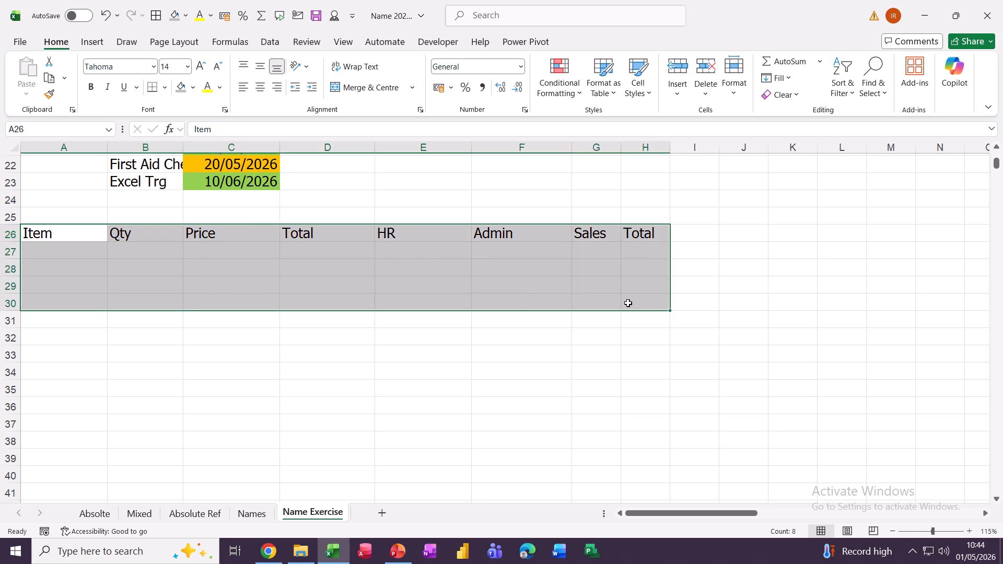
pyautogui.click(156, 16)
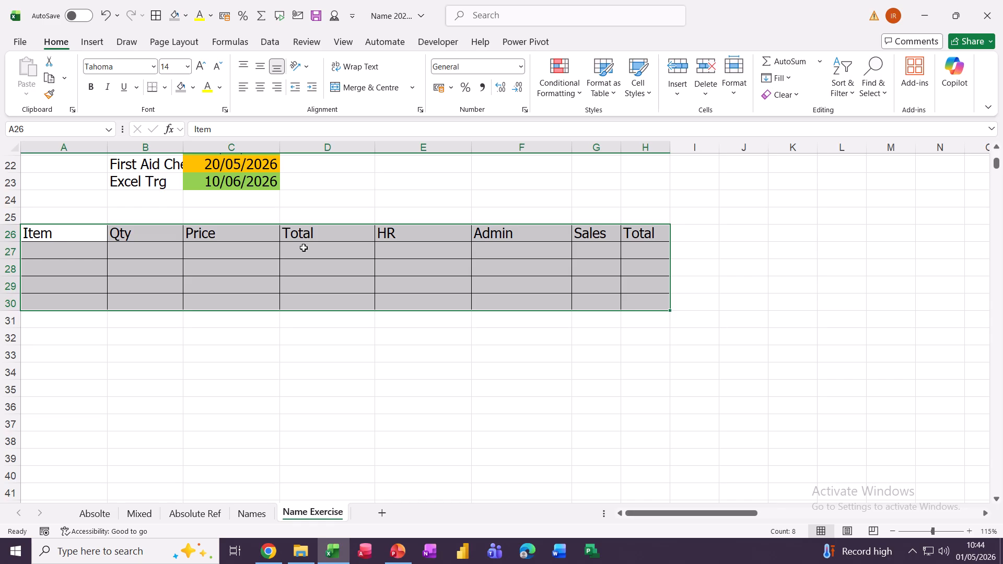
pyautogui.moveTo(302, 245); pyautogui.dragTo(315, 299)
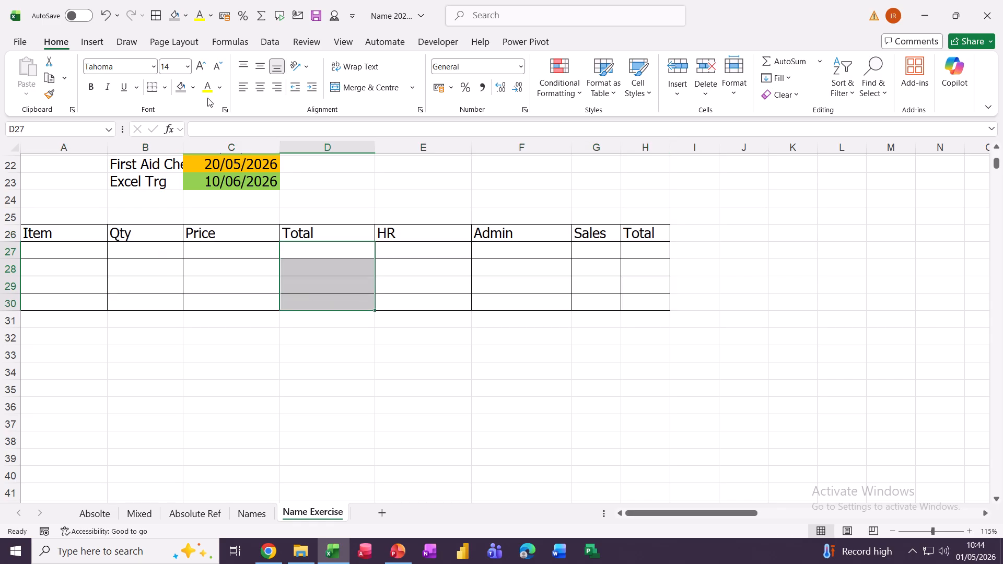
pyautogui.click(181, 88)
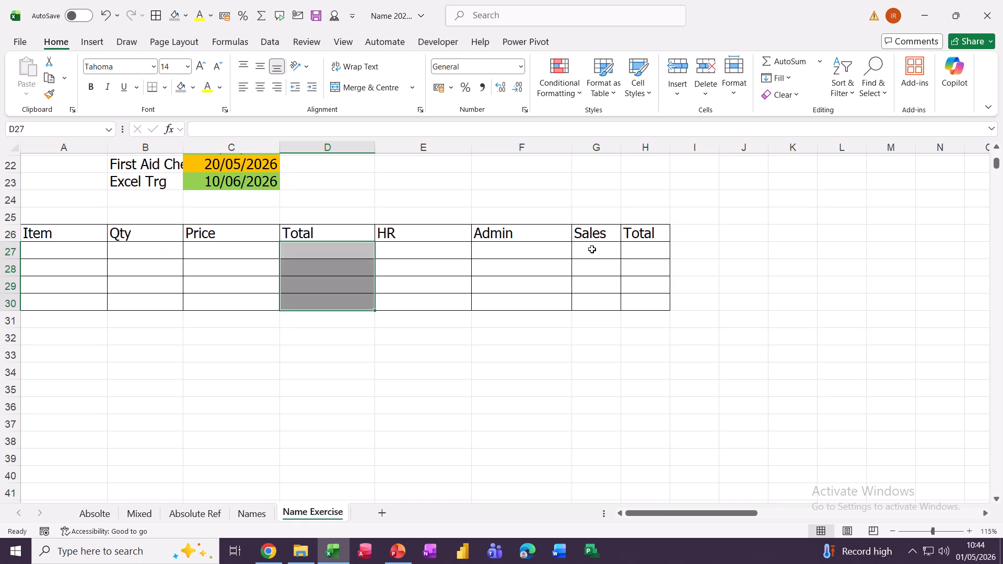
# - Fill the second Total column, H27:H30, with the standard orange colour
pyautogui.moveTo(637, 251); pyautogui.dragTo(649, 298)
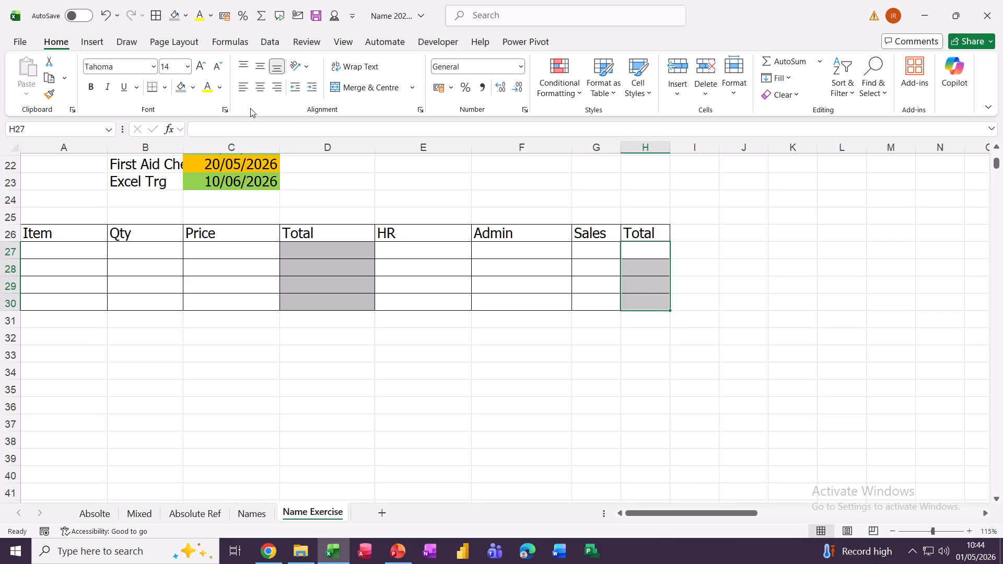
pyautogui.click(194, 88)
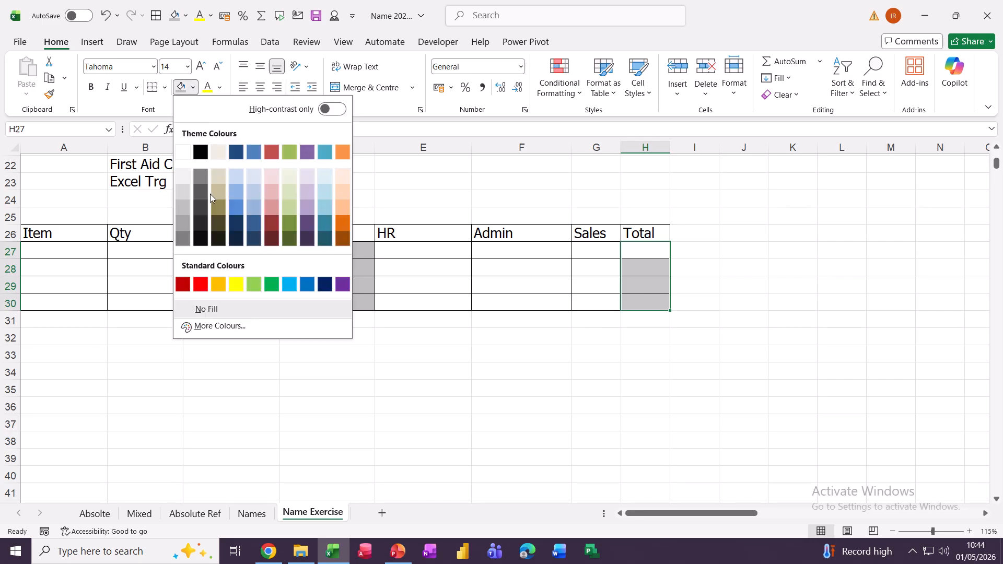
pyautogui.click(217, 284)
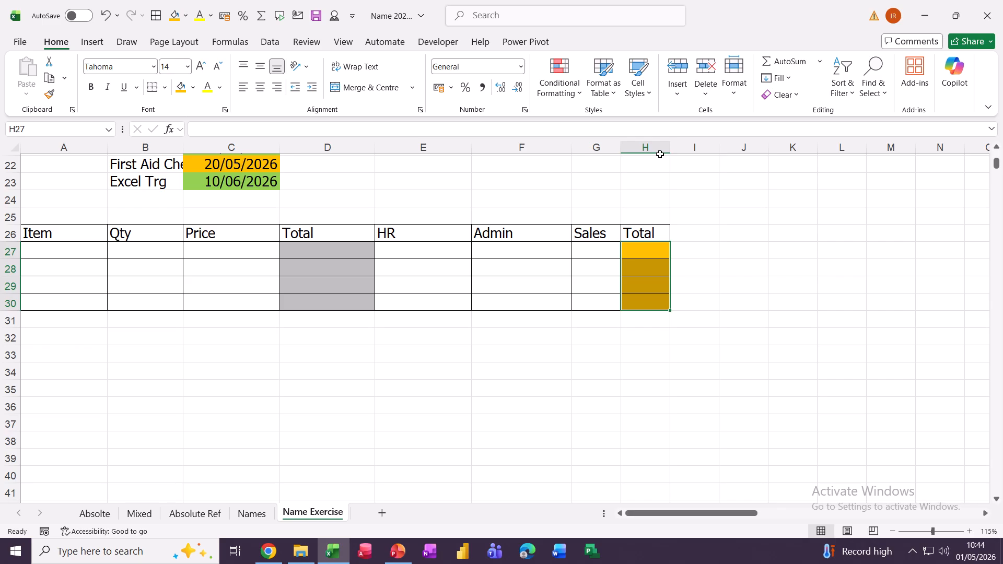
# - Widen column H slightly and apply the pound accounting format to C27:H30
pyautogui.moveTo(671, 149); pyautogui.dragTo(692, 149)
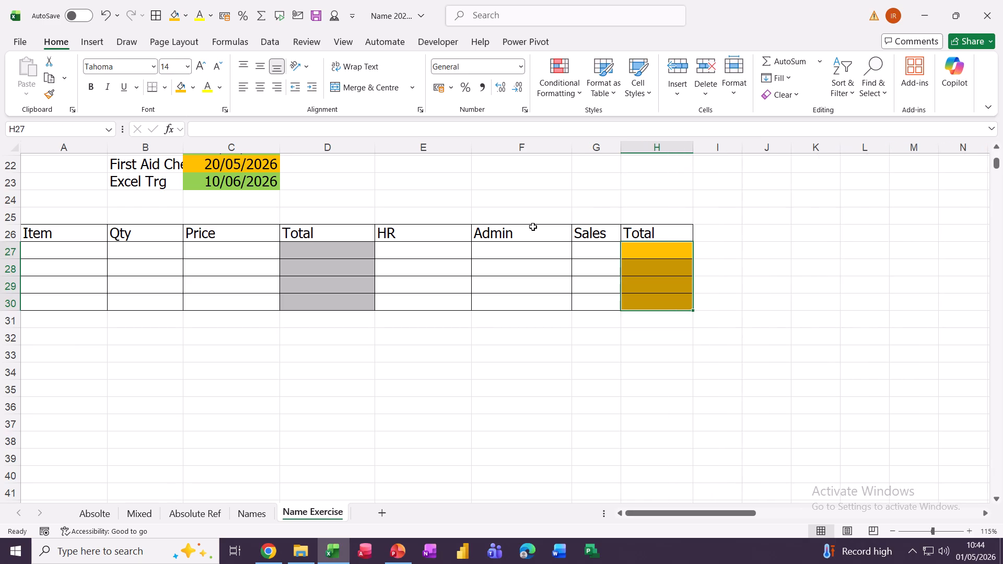
pyautogui.moveTo(206, 249); pyautogui.dragTo(625, 303)
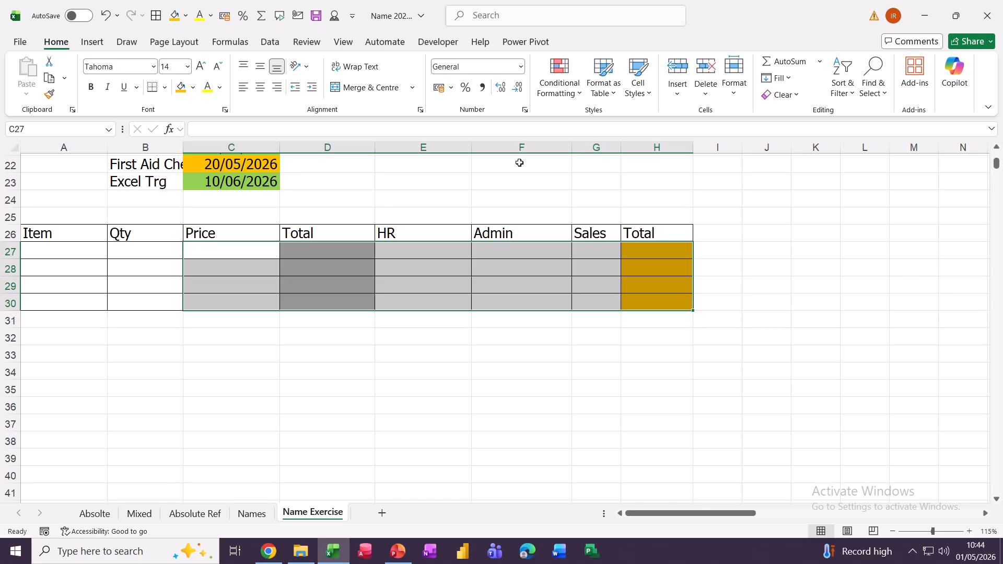
pyautogui.click(439, 90)
# - Total the departments in H27 with =SUM(E27:G27) and copy the formula down to H30
pyautogui.click(646, 259)
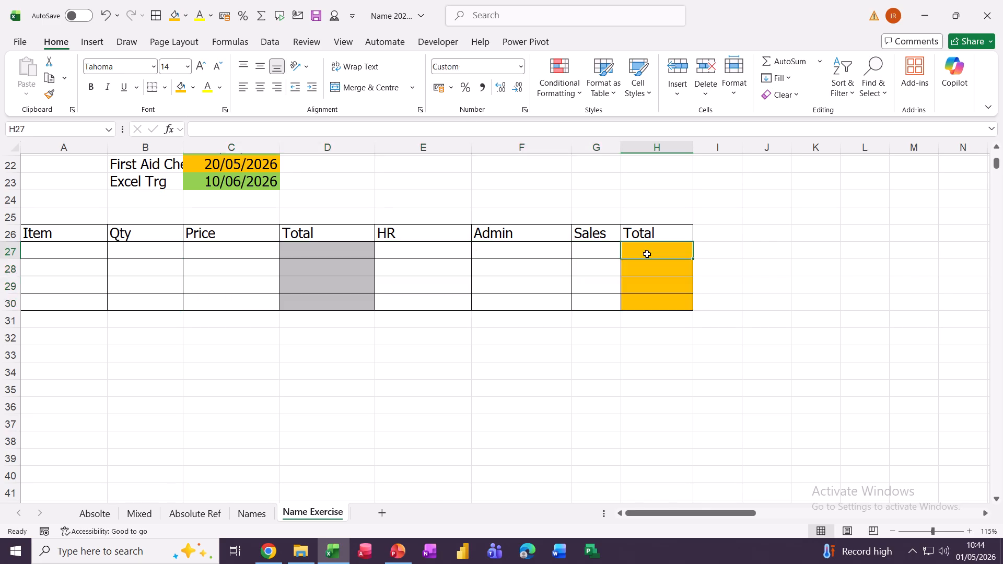
pyautogui.click(764, 65)
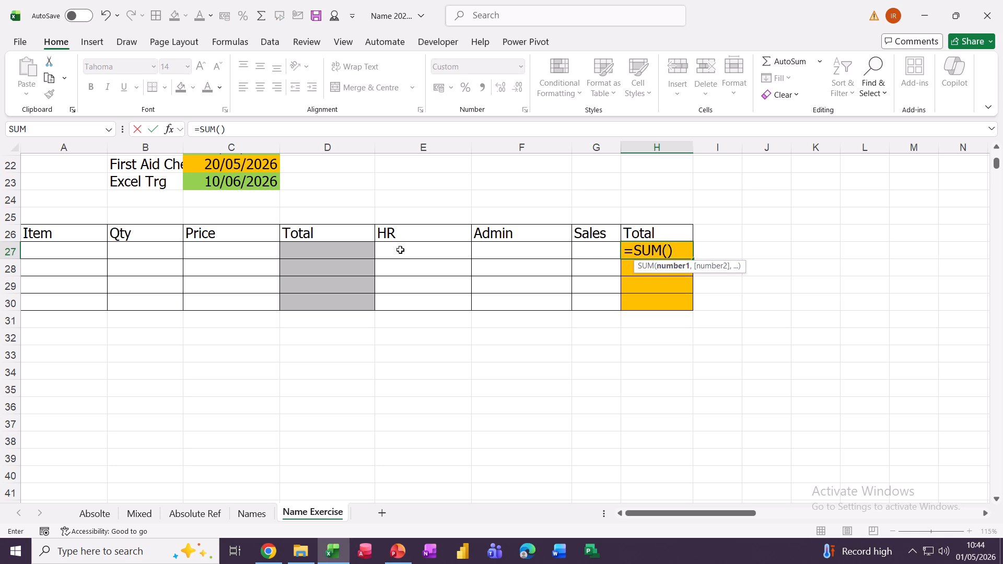
pyautogui.moveTo(400, 250); pyautogui.dragTo(581, 246)
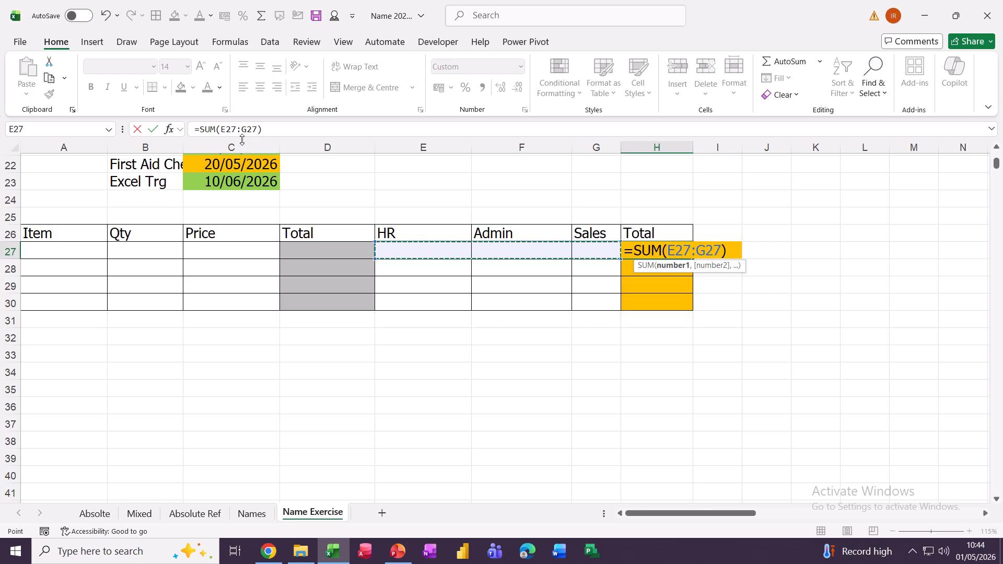
pyautogui.click(153, 129)
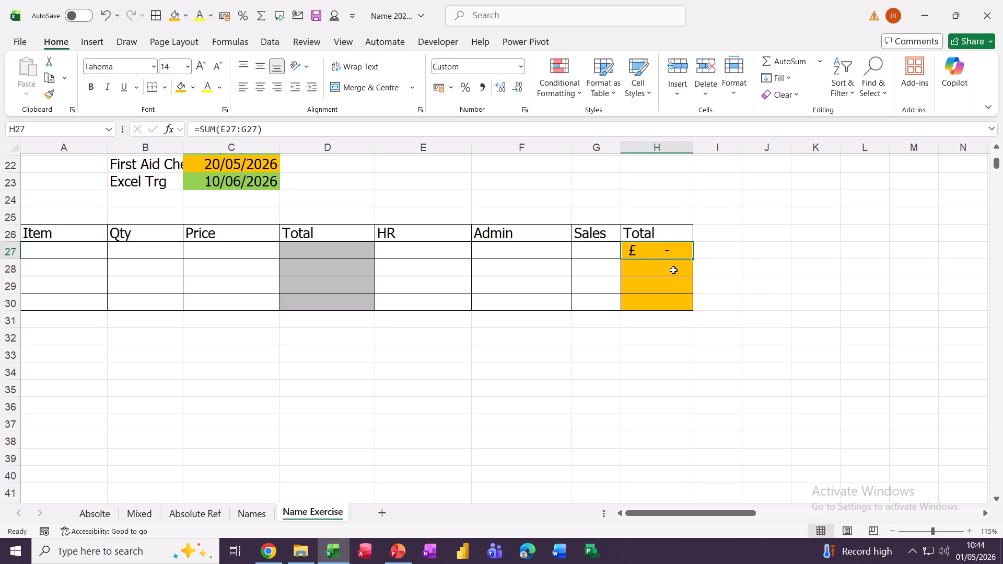
pyautogui.moveTo(693, 260); pyautogui.dragTo(699, 306)
# - Calculate the item total in D27 with =B27*C27 and copy the formula down to D30
pyautogui.click(297, 251)
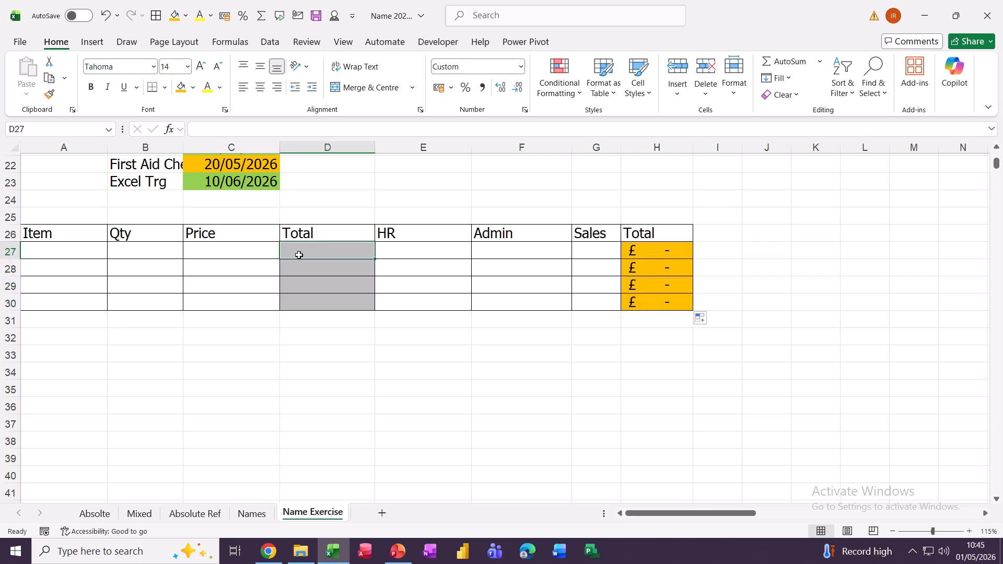
pyautogui.write('=')
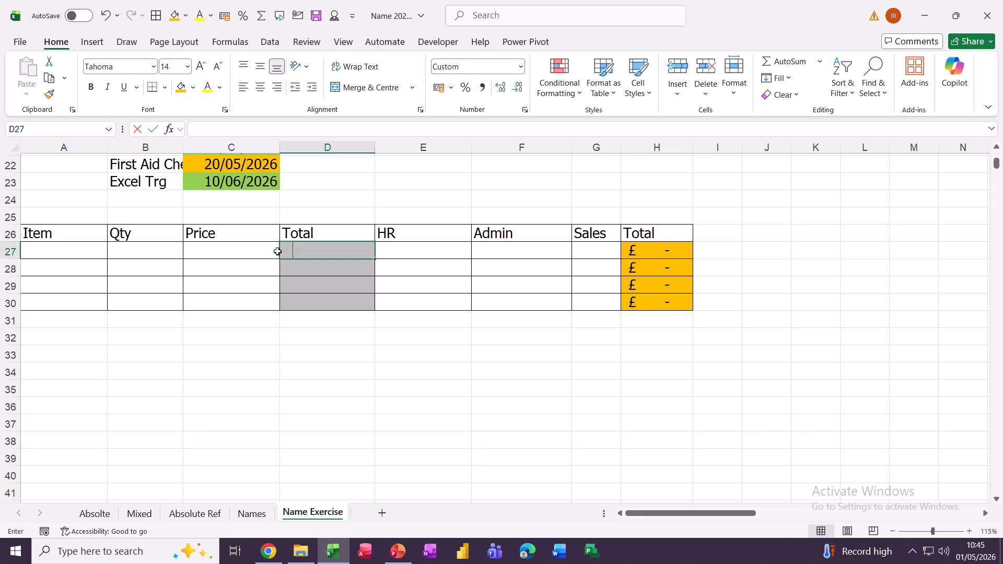
pyautogui.click(133, 251)
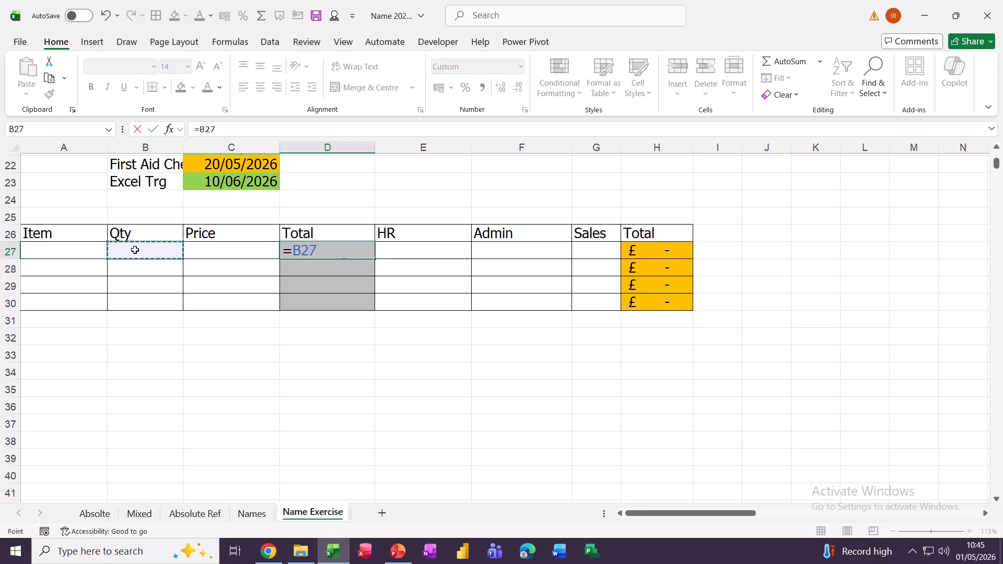
pyautogui.write('*')
pyautogui.click(206, 250)
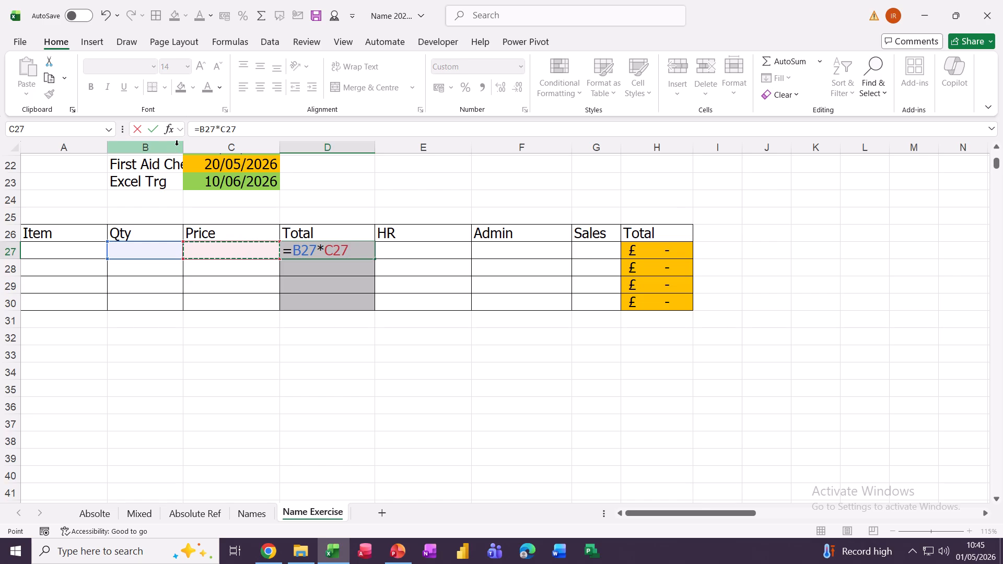
pyautogui.click(152, 129)
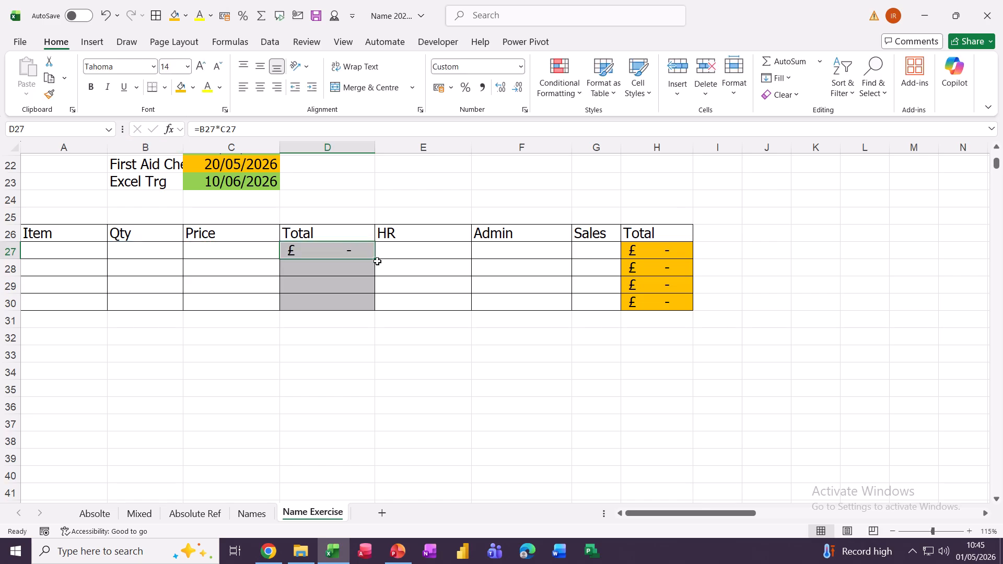
pyautogui.moveTo(377, 259); pyautogui.dragTo(377, 308)
# - Fill in the first item in row 27 as Ink with a quantity of 10 and a price of 10
pyautogui.click(42, 251)
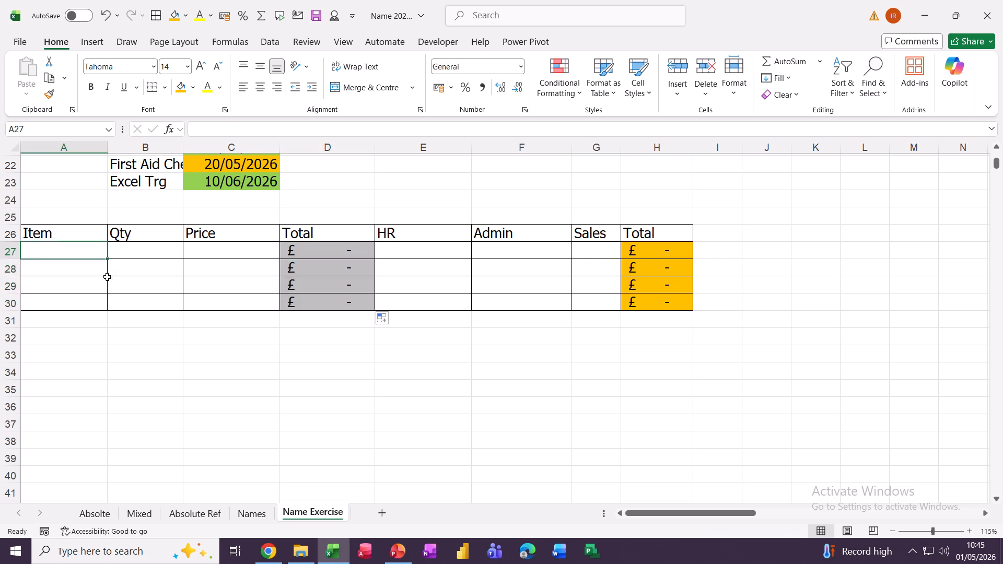
pyautogui.write('Ink')
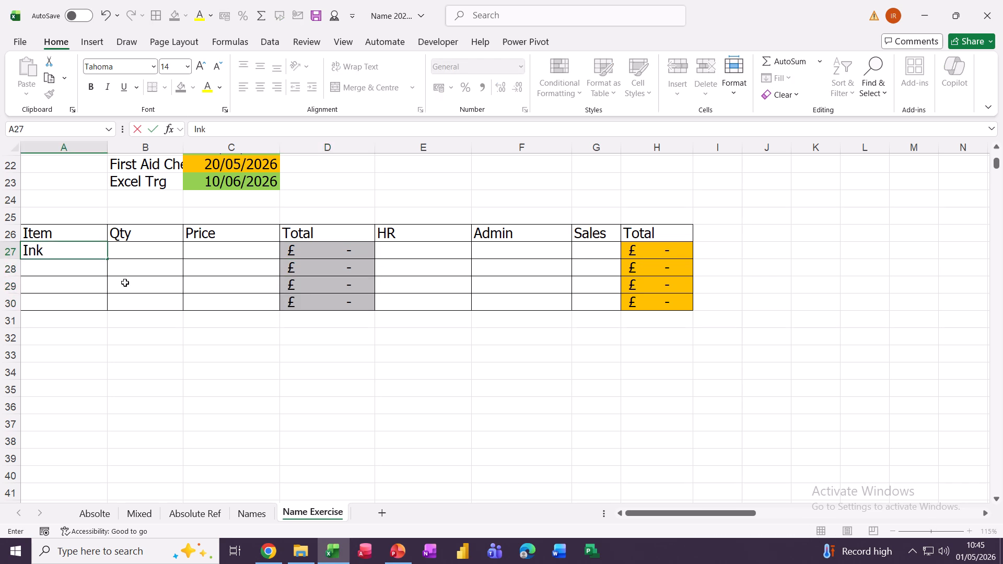
pyautogui.press('Tab')
pyautogui.write('1')
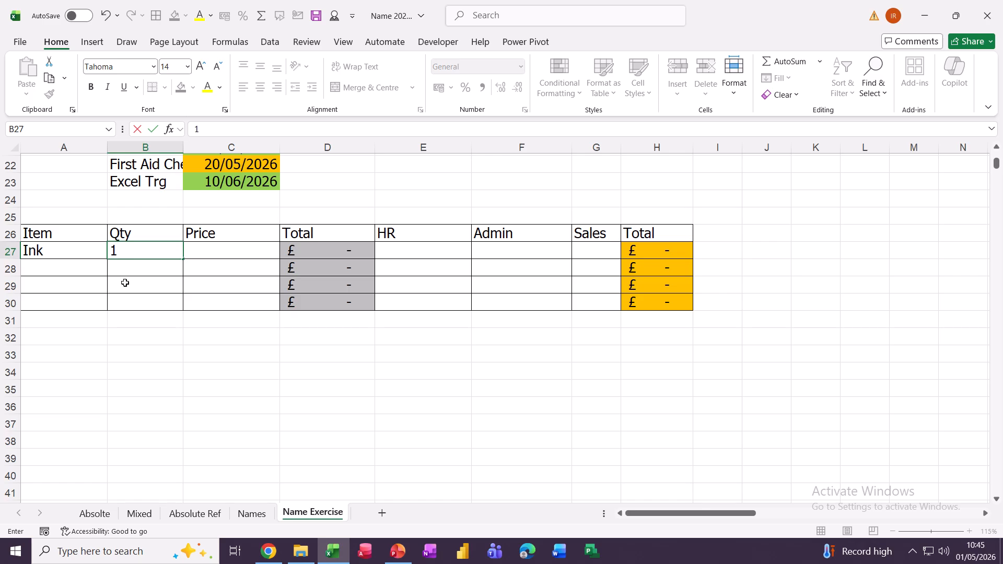
pyautogui.write('0')
pyautogui.press('Tab')
pyautogui.write('10')
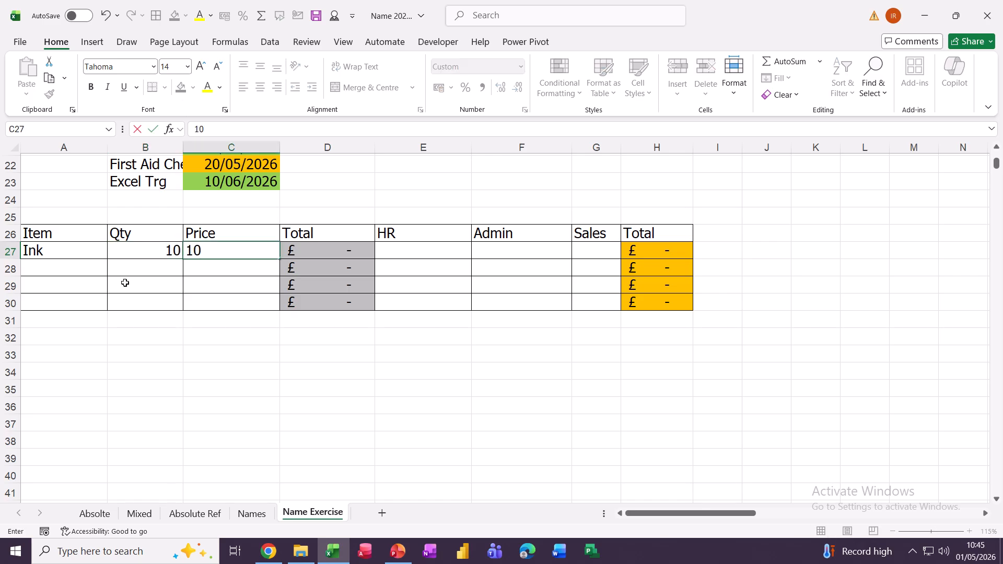
pyautogui.press('Tab')
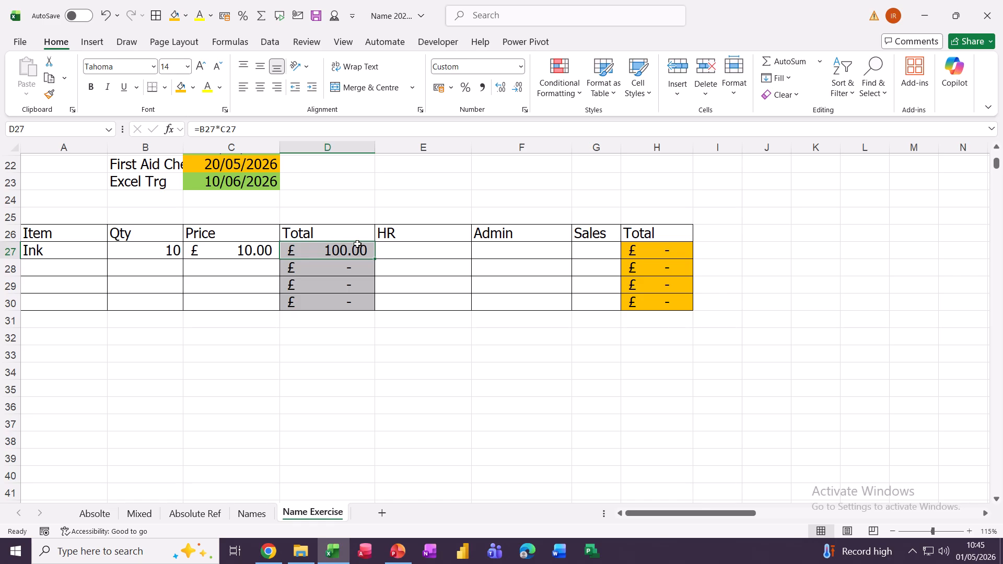
# - Enter the Ink department amounts in row 27: 50 for HR, 50 for Admin and 40 for Sales
pyautogui.click(421, 251)
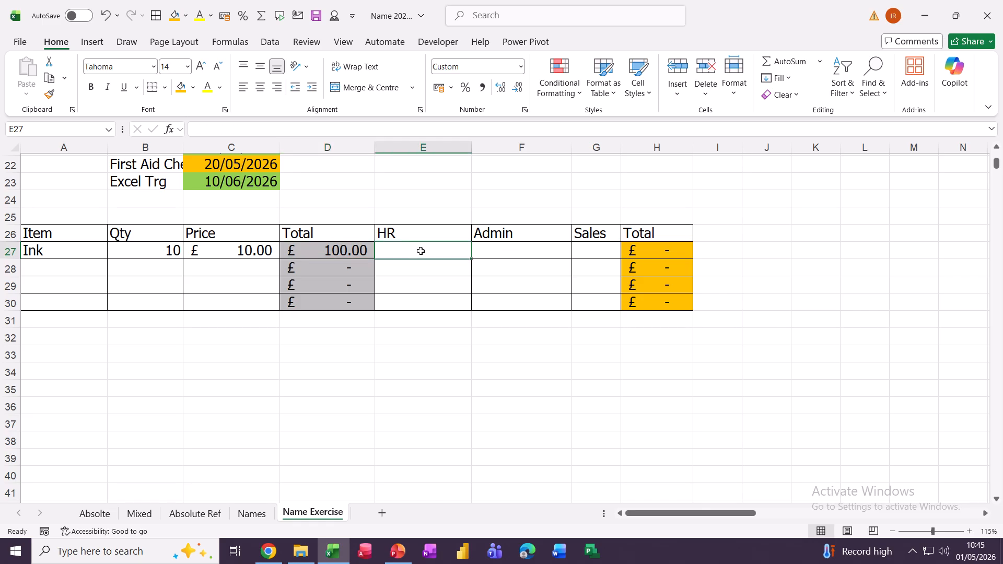
pyautogui.write('50')
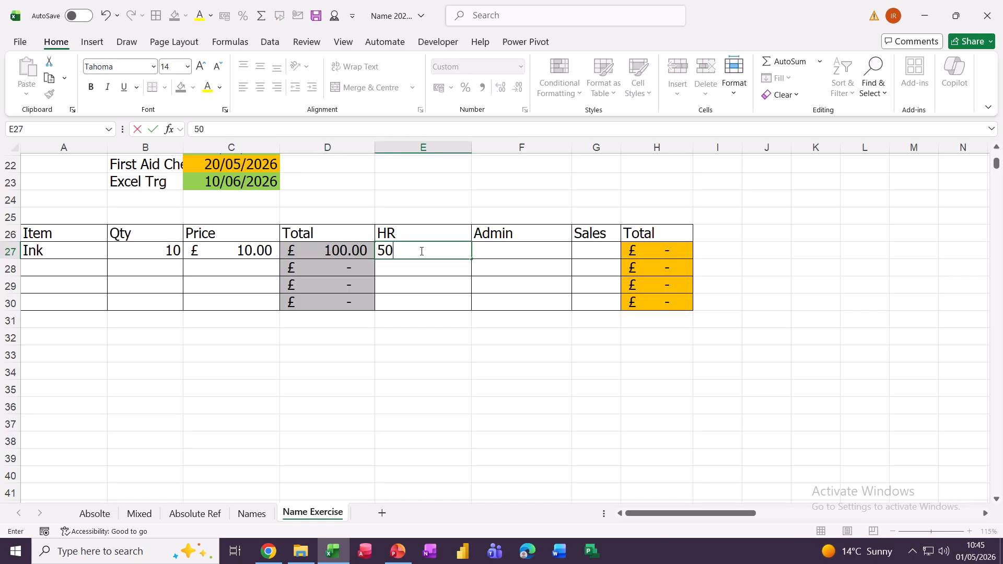
pyautogui.press('Tab')
pyautogui.write('5')
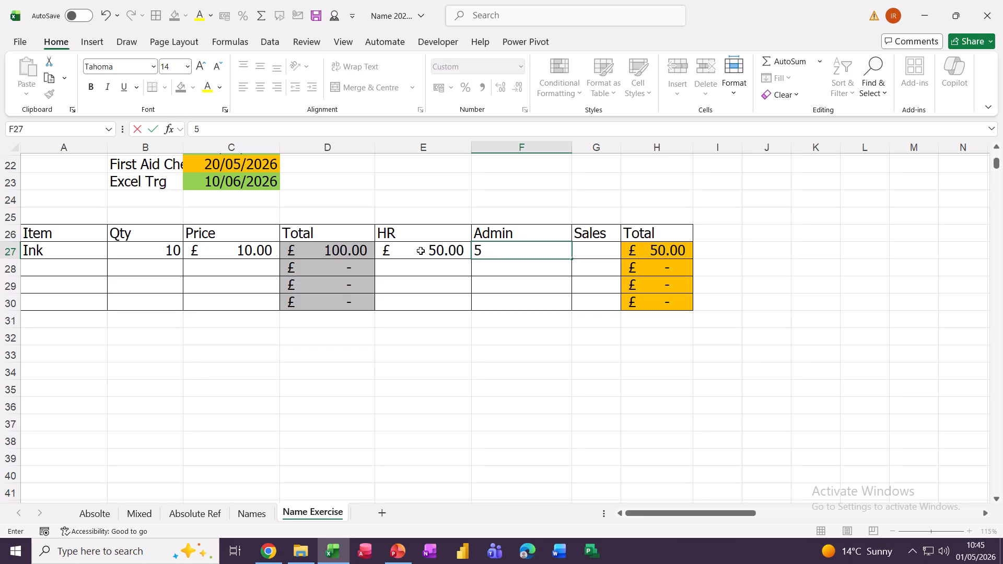
pyautogui.write('0')
pyautogui.press('Tab')
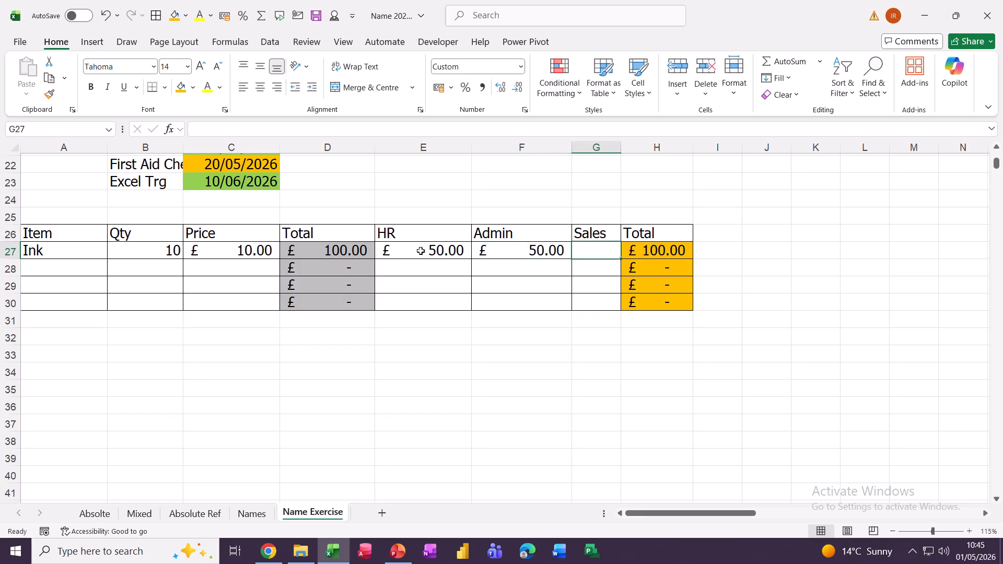
pyautogui.write('40')
pyautogui.press('Tab')
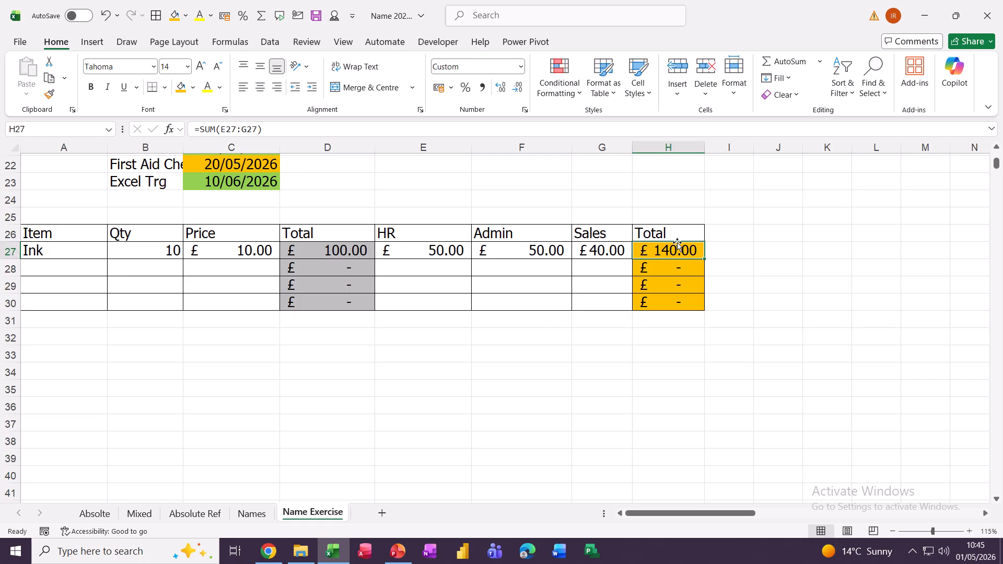
# - Start a new conditional formatting rule for cell I27 that uses a formula to determine which cells to format
pyautogui.click(731, 253)
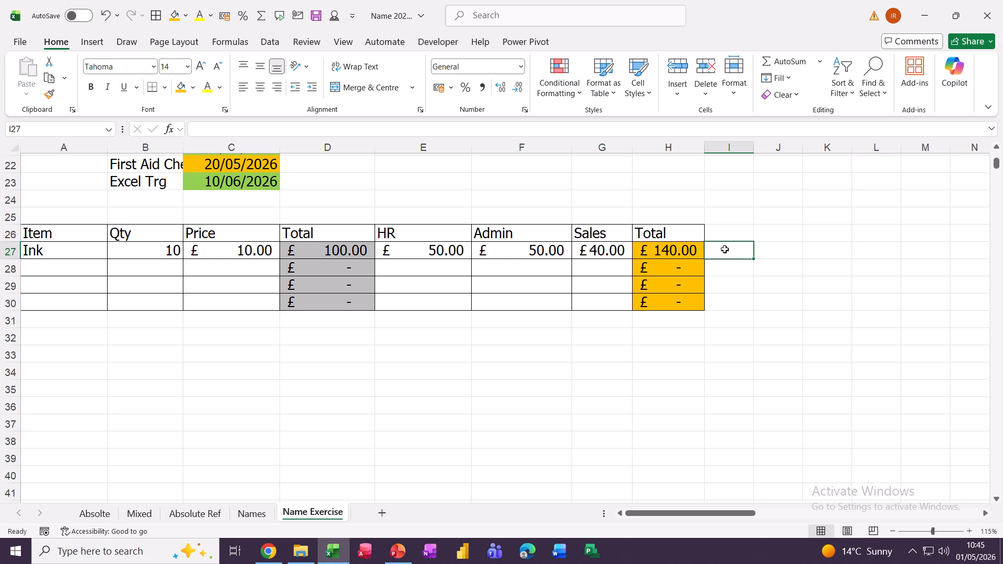
pyautogui.click(563, 85)
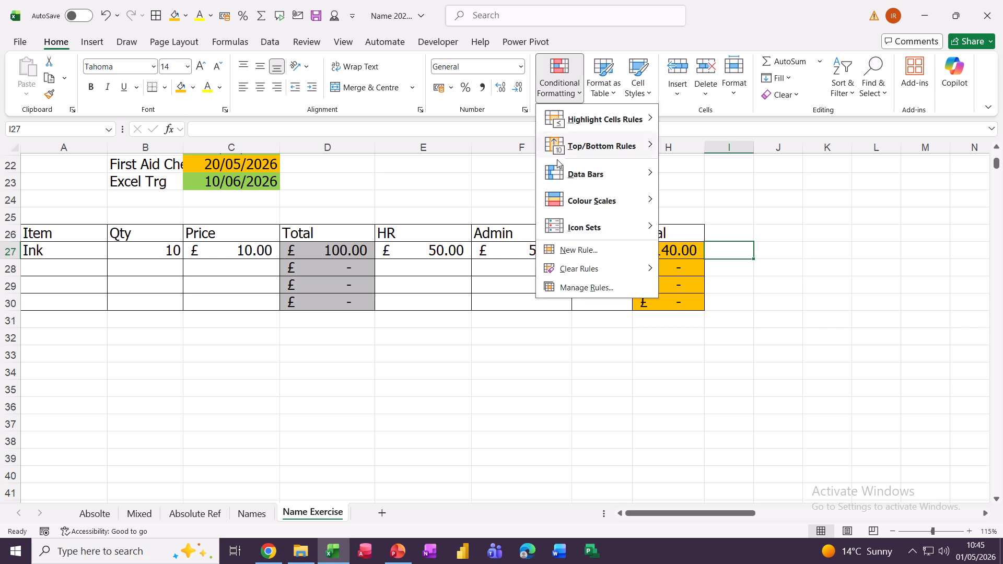
pyautogui.click(569, 289)
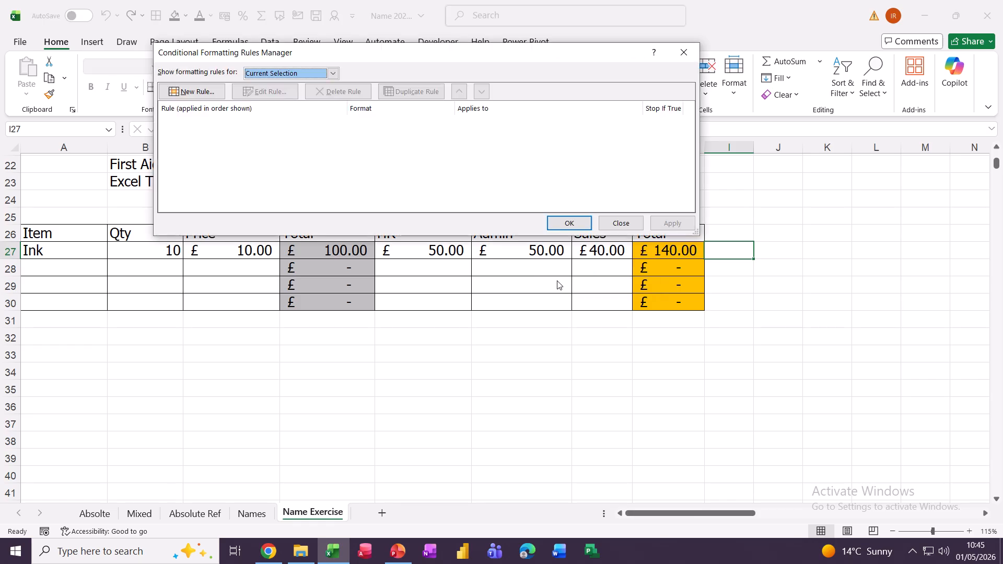
pyautogui.click(208, 93)
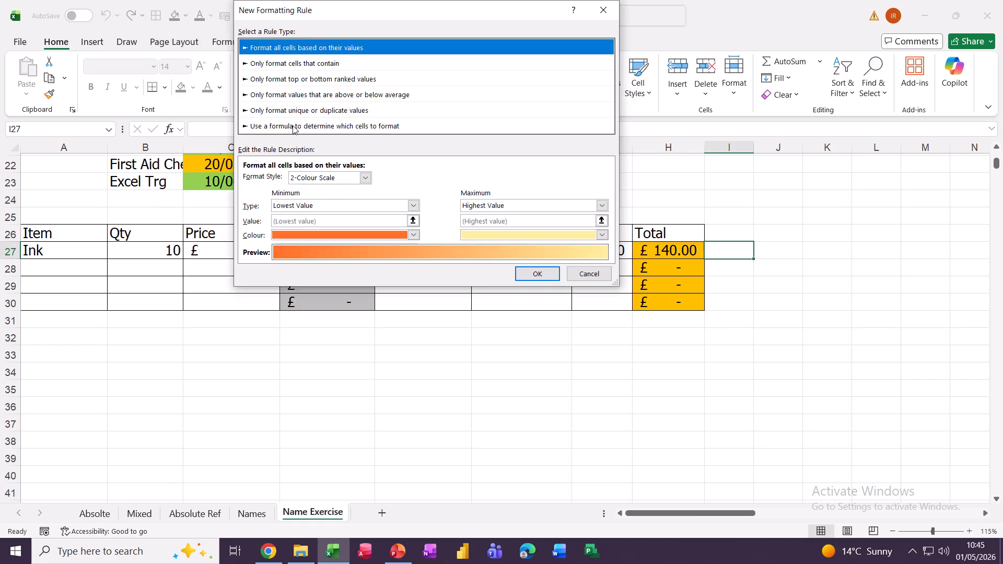
pyautogui.click(293, 128)
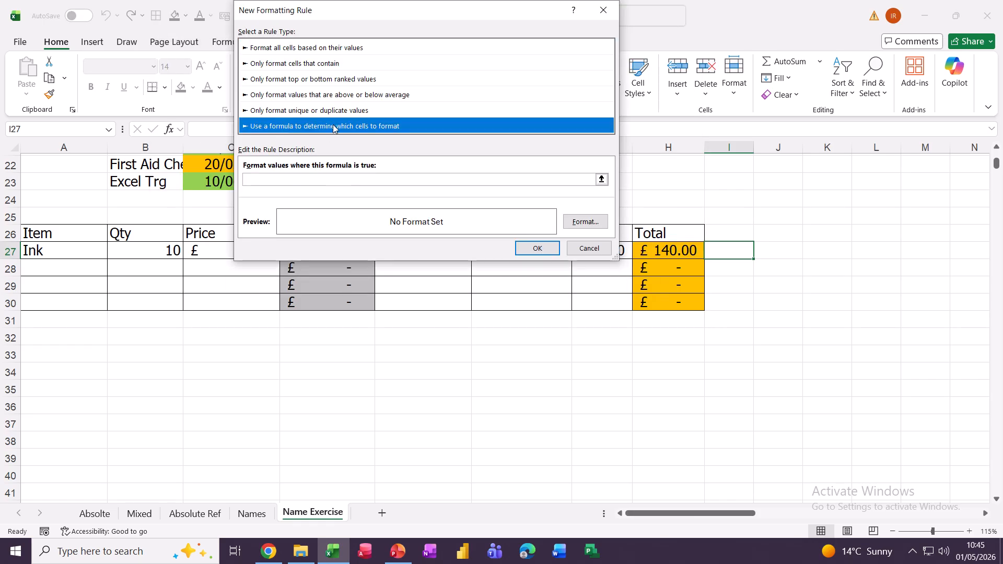
pyautogui.click(279, 180)
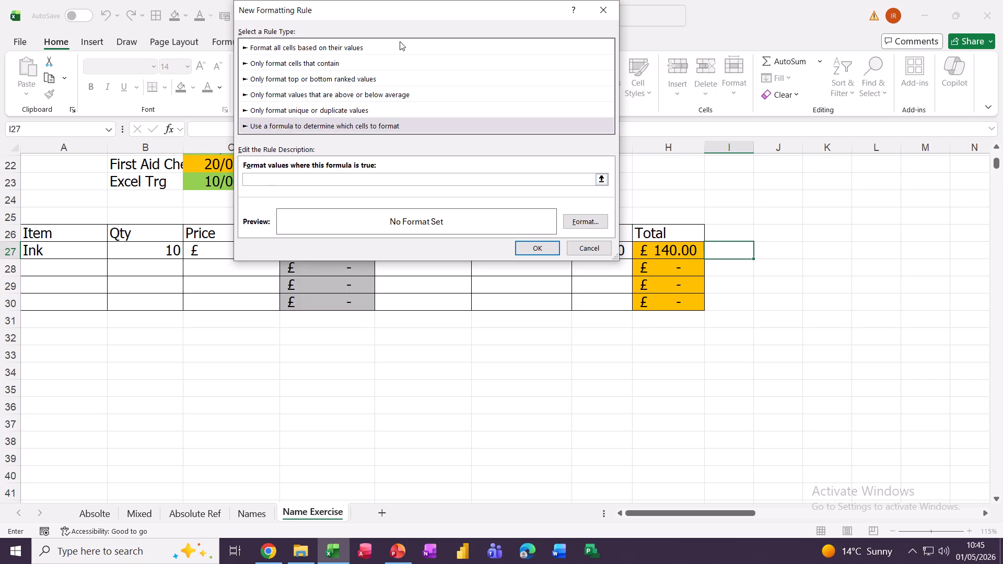
# - Enter =D27=H27 as the rule's formula, with both cell references relative
pyautogui.moveTo(430, 15); pyautogui.dragTo(732, 15)
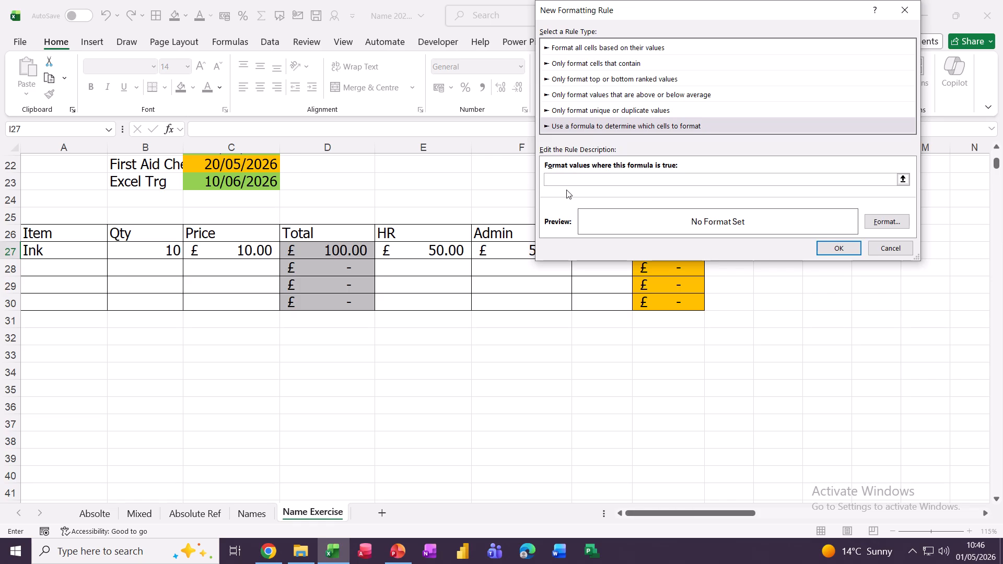
pyautogui.click(581, 183)
pyautogui.click(335, 250)
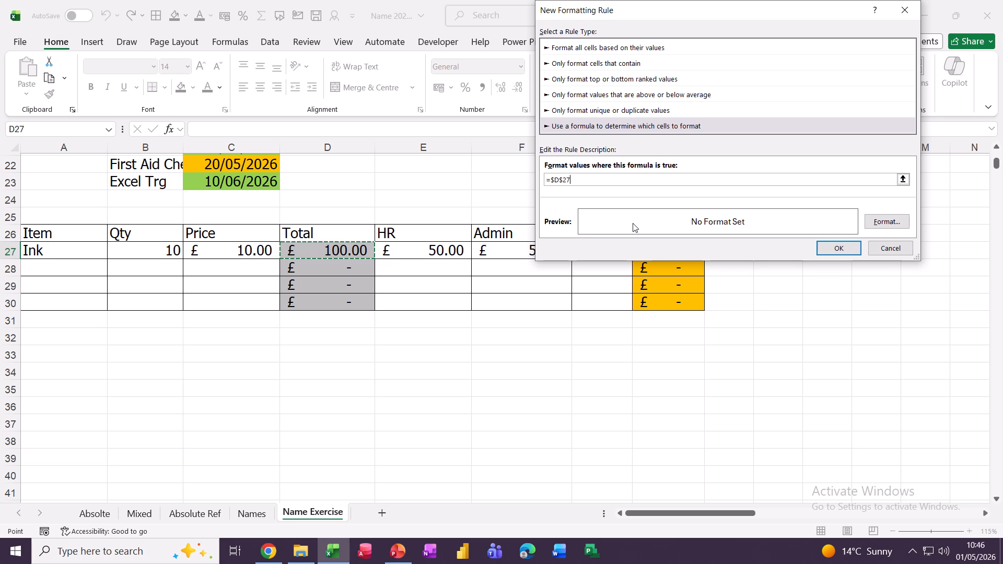
pyautogui.press('F4')
pyautogui.press('F4')
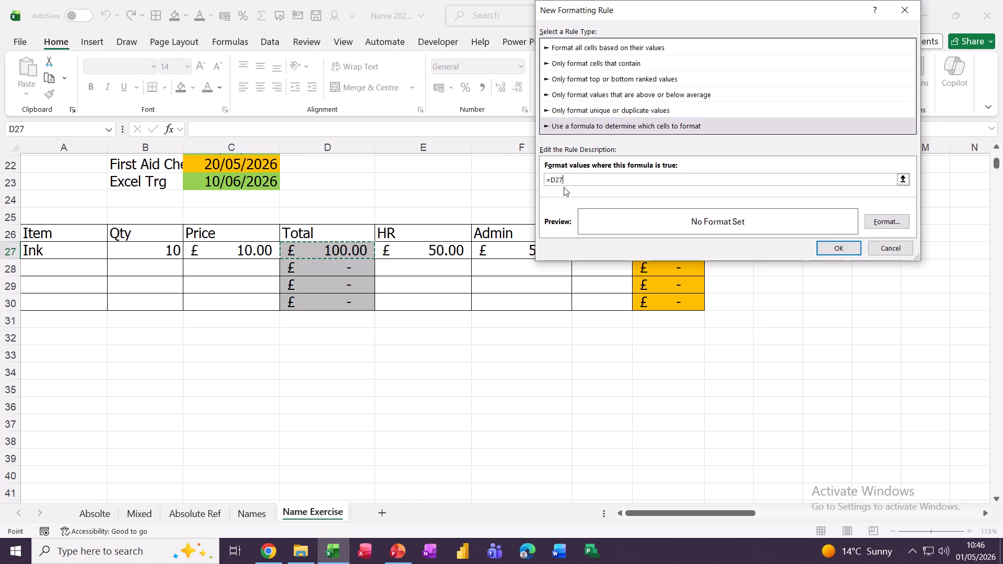
pyautogui.write('=')
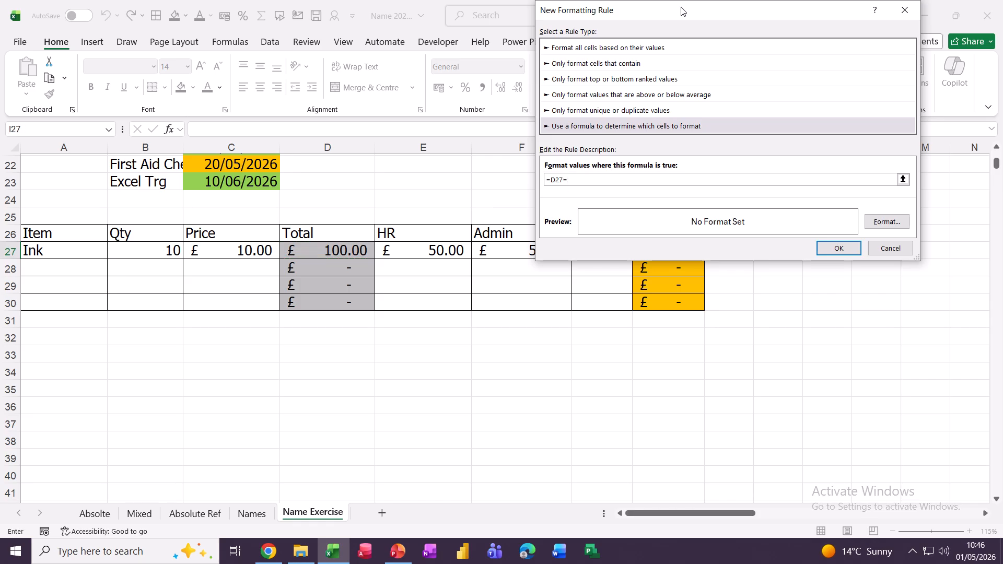
pyautogui.moveTo(674, 11); pyautogui.dragTo(365, 20)
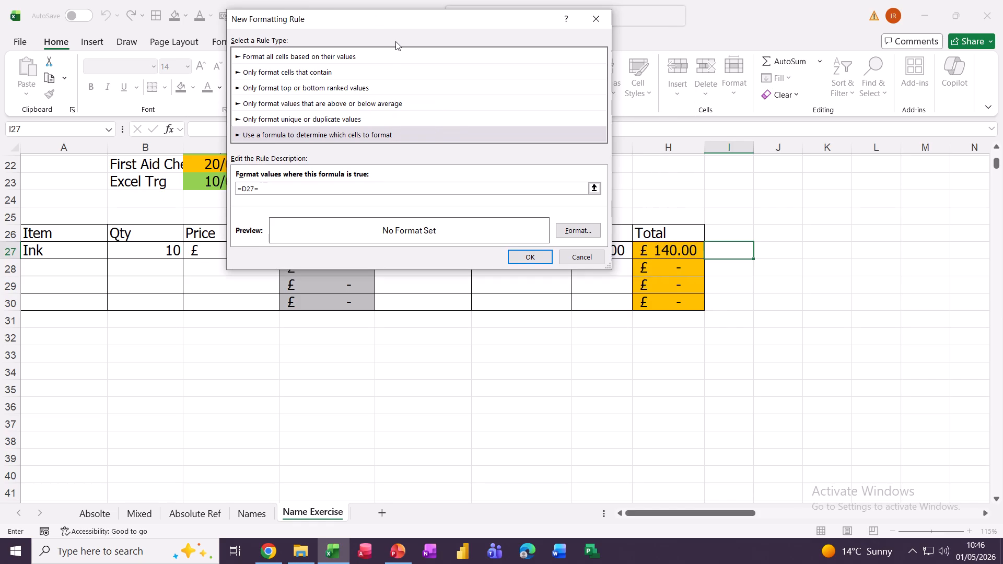
pyautogui.click(659, 251)
pyautogui.press('F4')
pyautogui.press('F4')
# - Give the matching-totals rule a light green fill and add it to the rules for I27
pyautogui.click(564, 235)
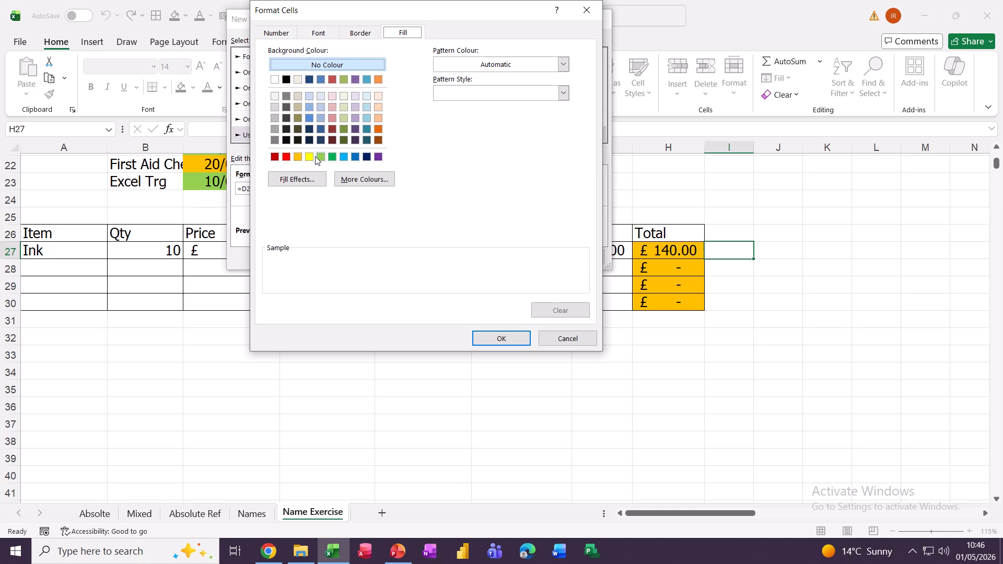
pyautogui.click(320, 157)
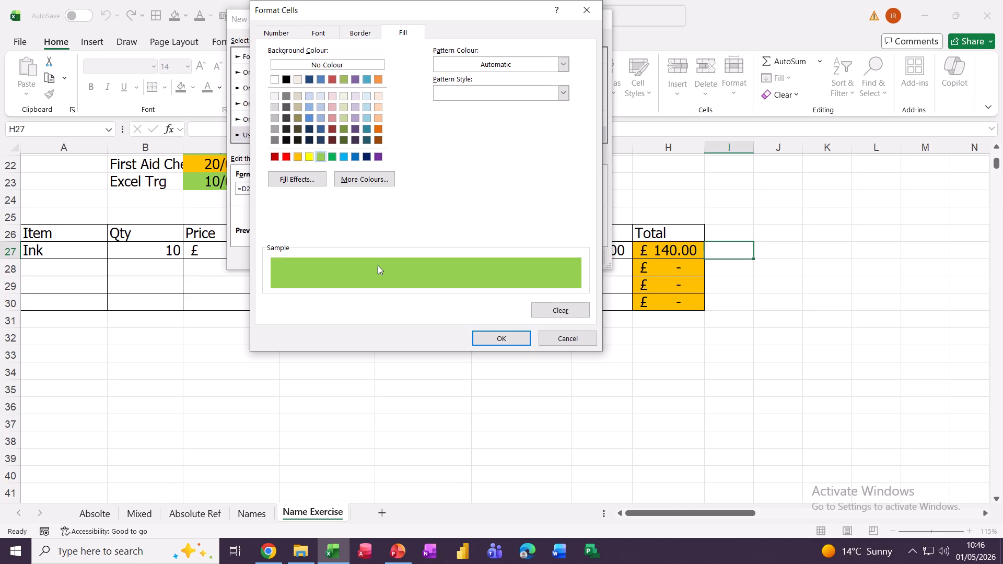
pyautogui.click(487, 340)
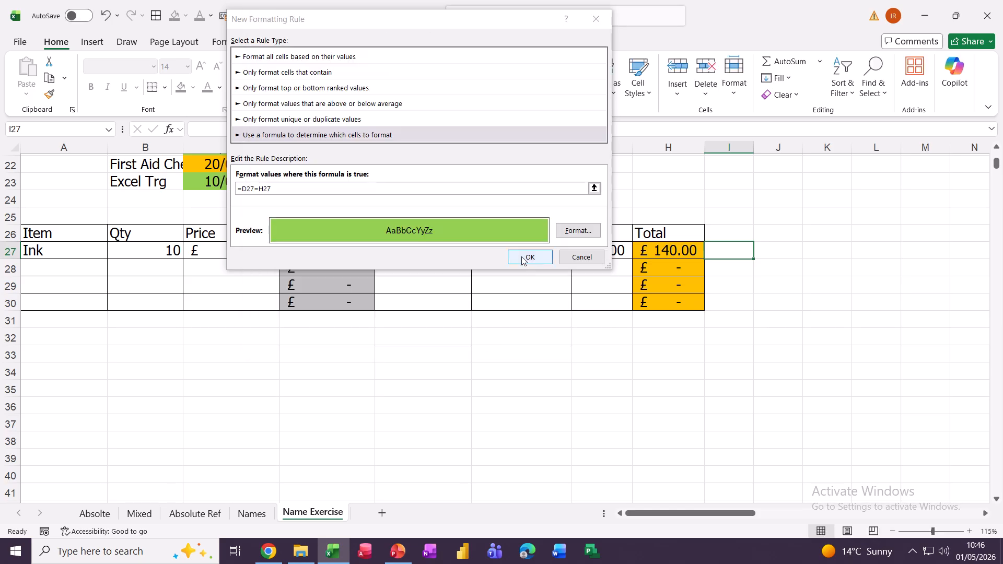
pyautogui.click(523, 258)
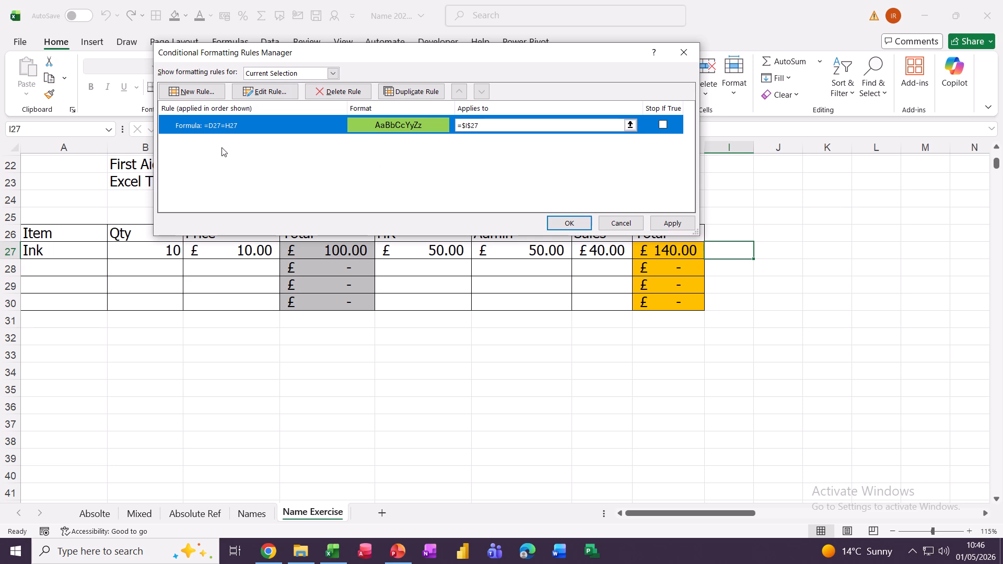
# - Create a second formula-based rule for I27 with the condition =D27<>H27, using relative references
pyautogui.click(184, 94)
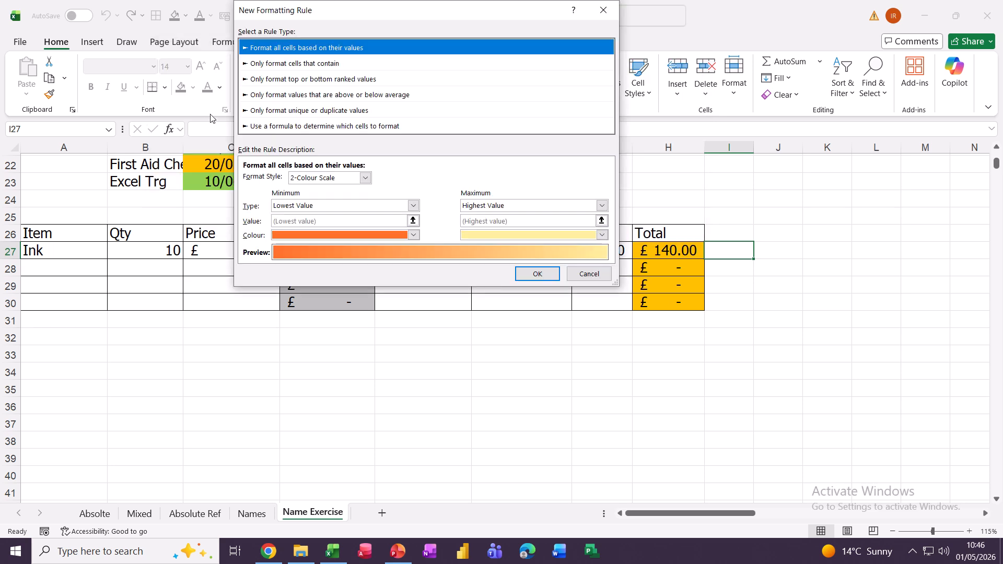
pyautogui.click(267, 126)
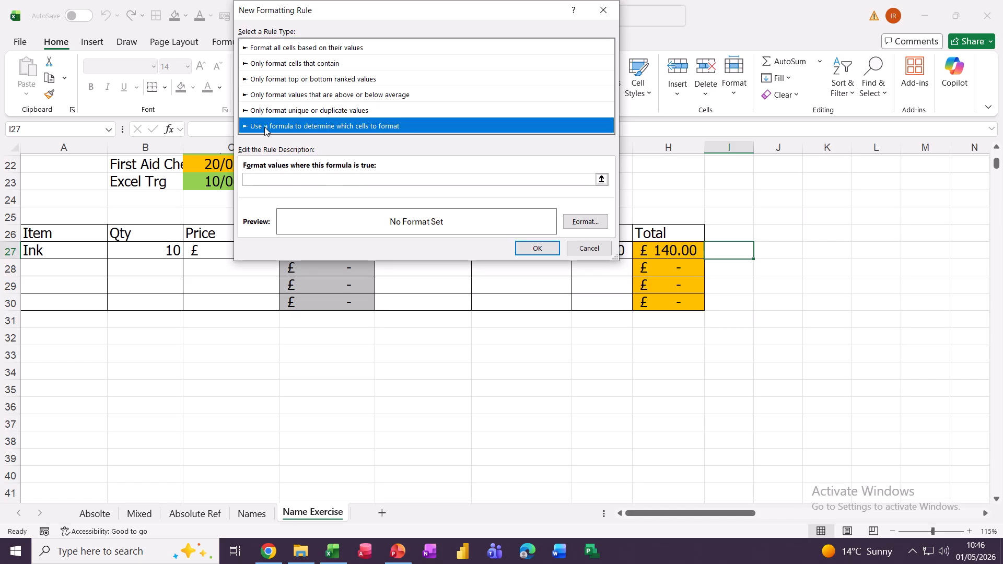
pyautogui.click(266, 178)
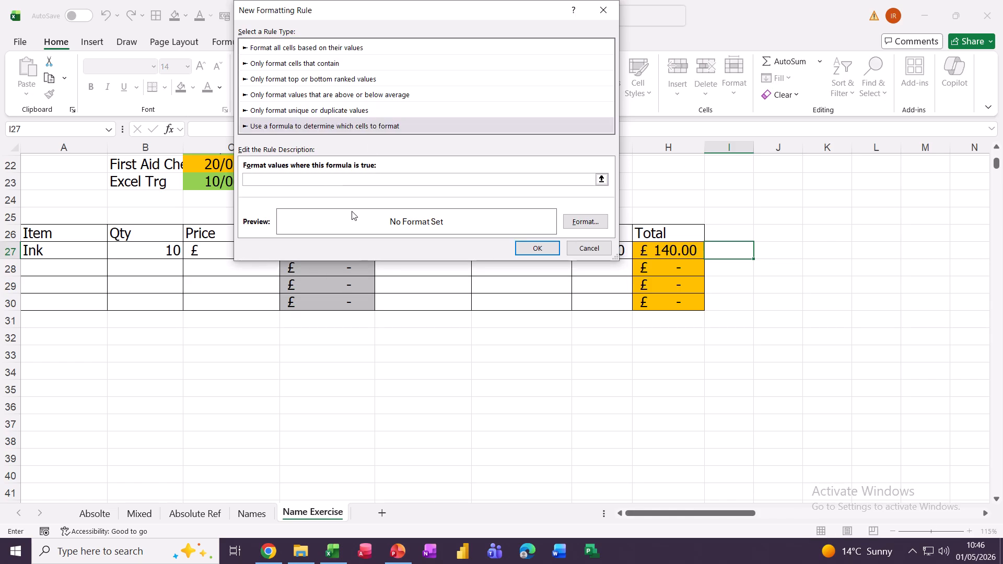
pyautogui.moveTo(387, 12); pyautogui.dragTo(394, 282)
pyautogui.click(328, 251)
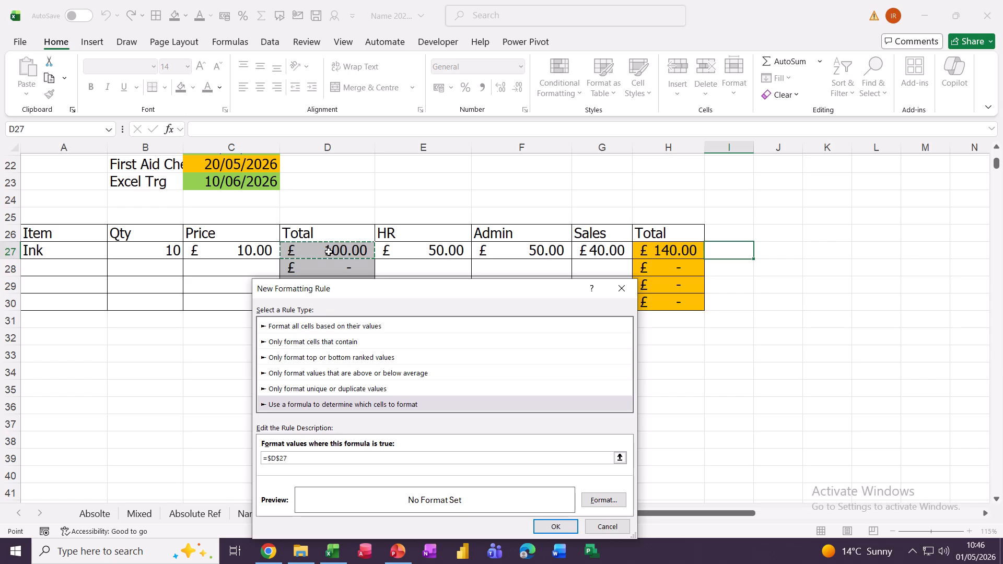
pyautogui.press('F4')
pyautogui.write('>')
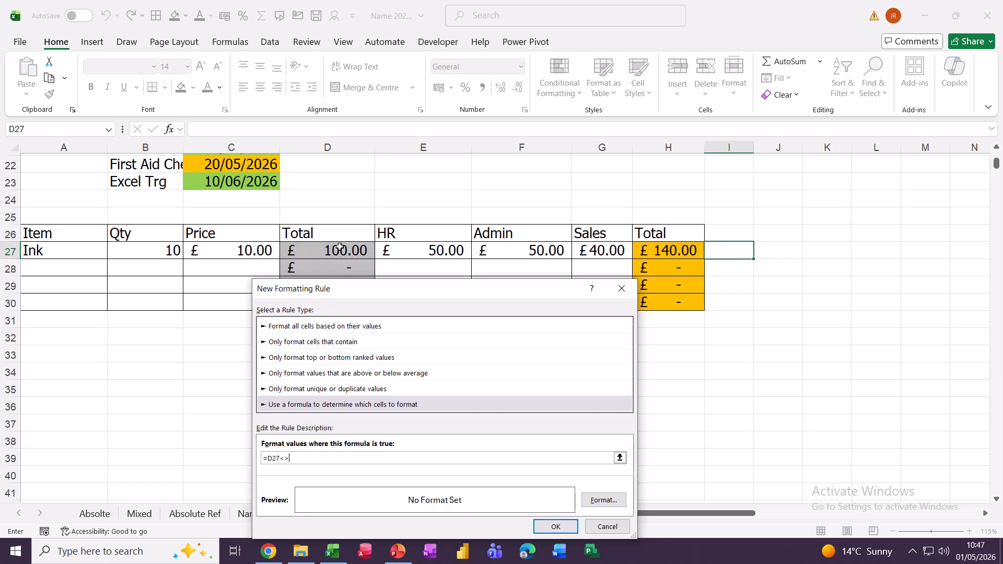
pyautogui.click(650, 253)
pyautogui.press('F4')
pyautogui.moveTo(432, 296); pyautogui.dragTo(440, 175)
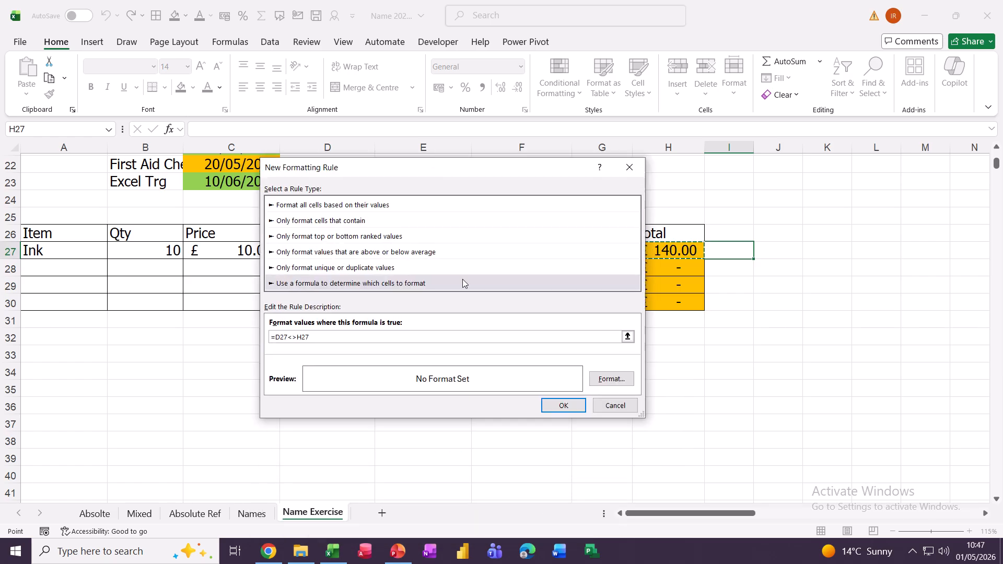
# - Give the mismatched-totals rule a red fill and apply both rules to I27
pyautogui.click(597, 383)
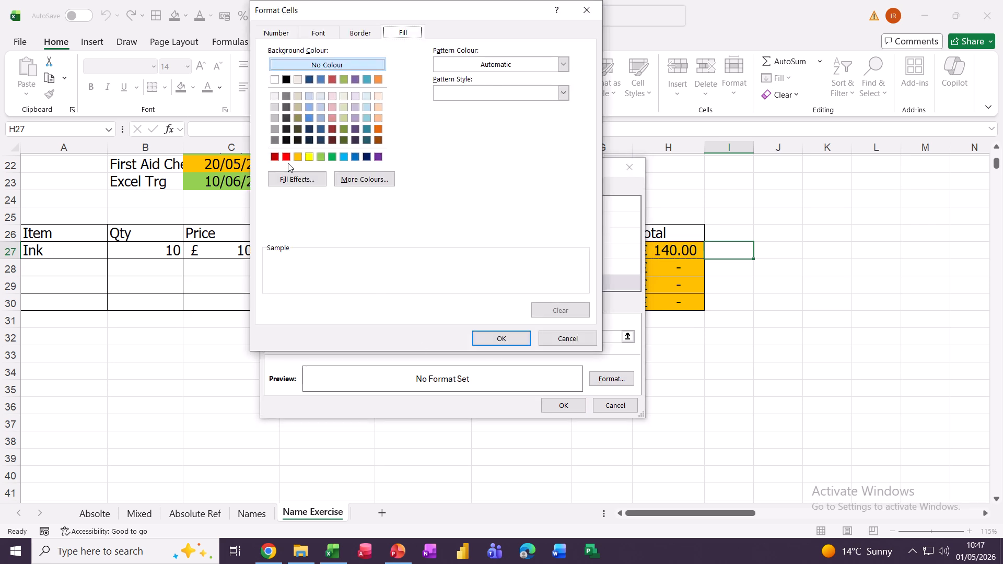
pyautogui.click(286, 157)
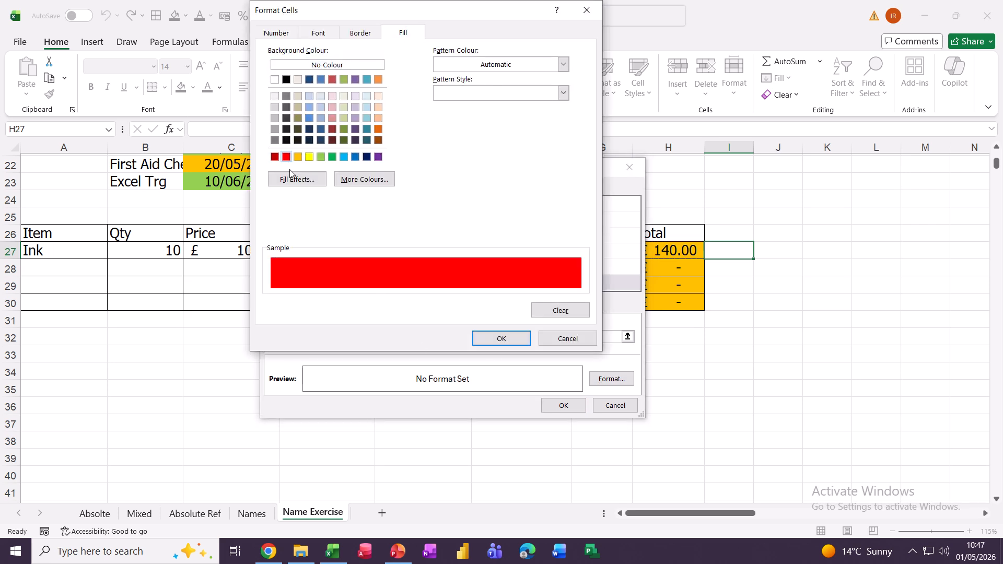
pyautogui.click(483, 341)
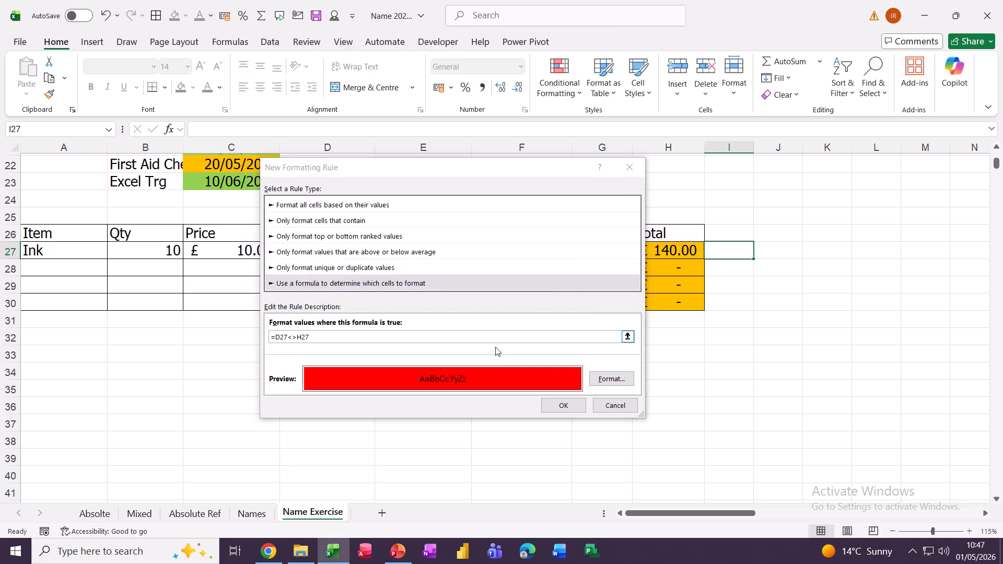
pyautogui.click(560, 407)
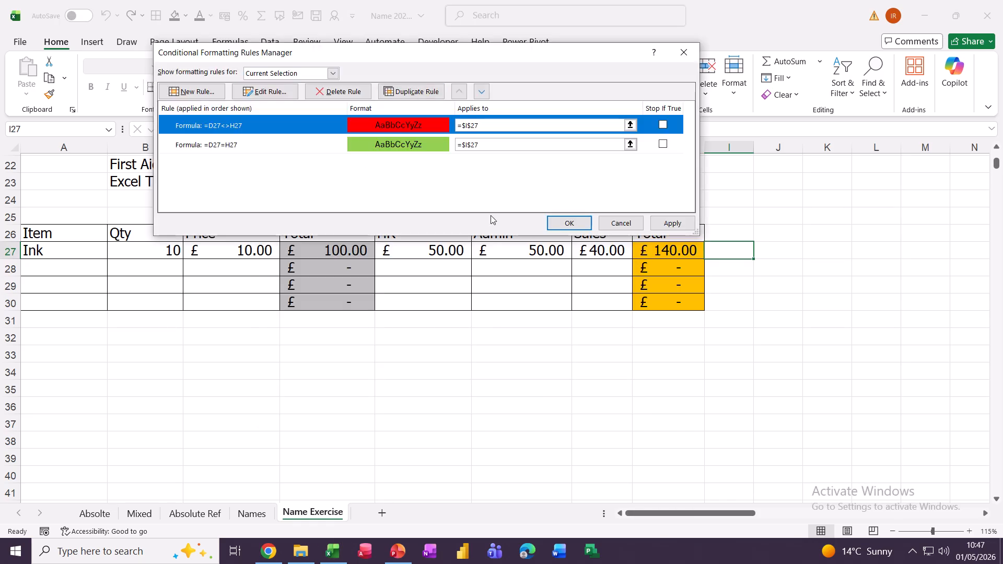
pyautogui.click(552, 226)
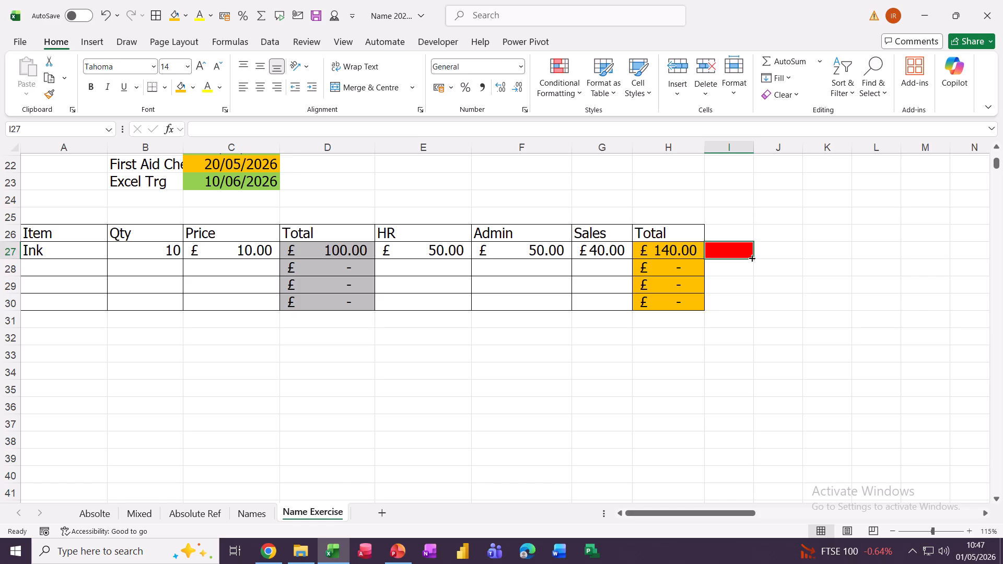
# - Copy the conditional formatting from I27 down to I30 and change the Ink row's Admin amount in F27 to 10
pyautogui.moveTo(751, 258); pyautogui.dragTo(731, 305)
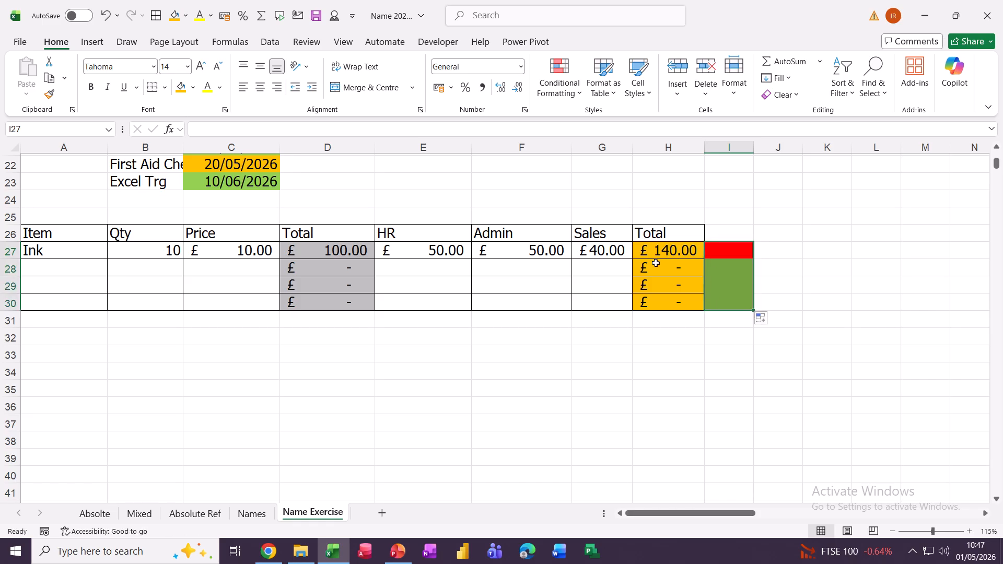
pyautogui.click(518, 254)
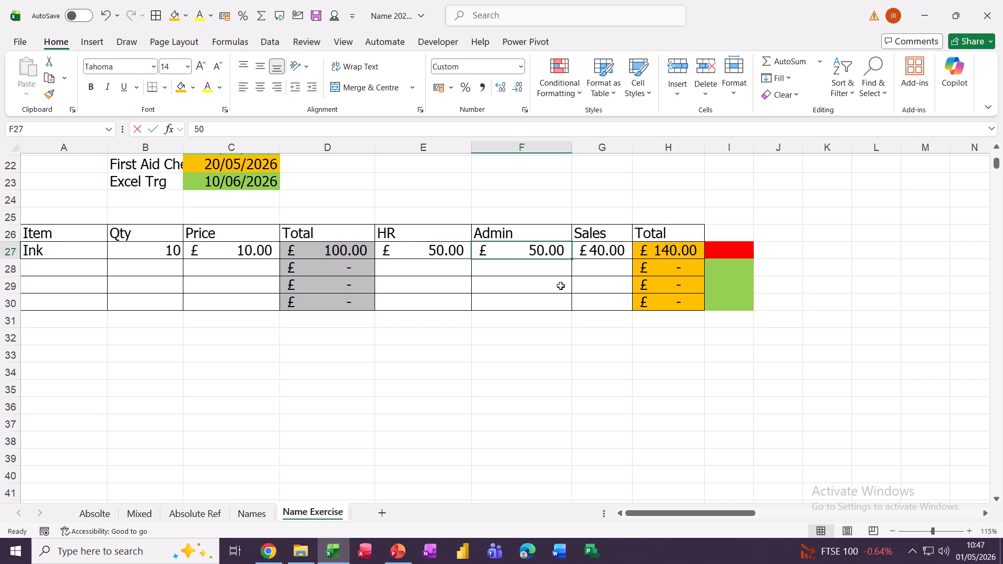
pyautogui.write('10')
pyautogui.press('Return')
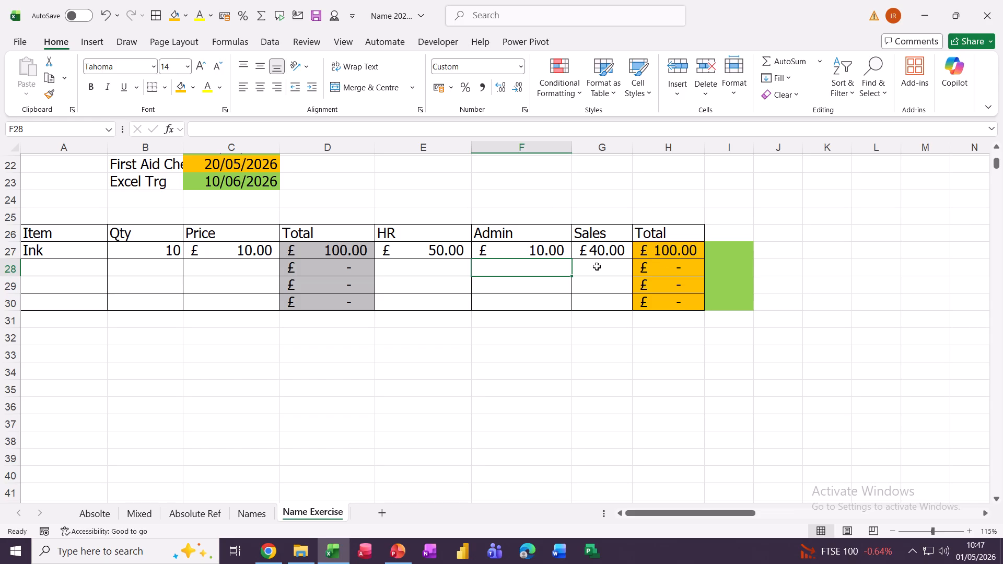
pyautogui.scroll(7, 574, 316)
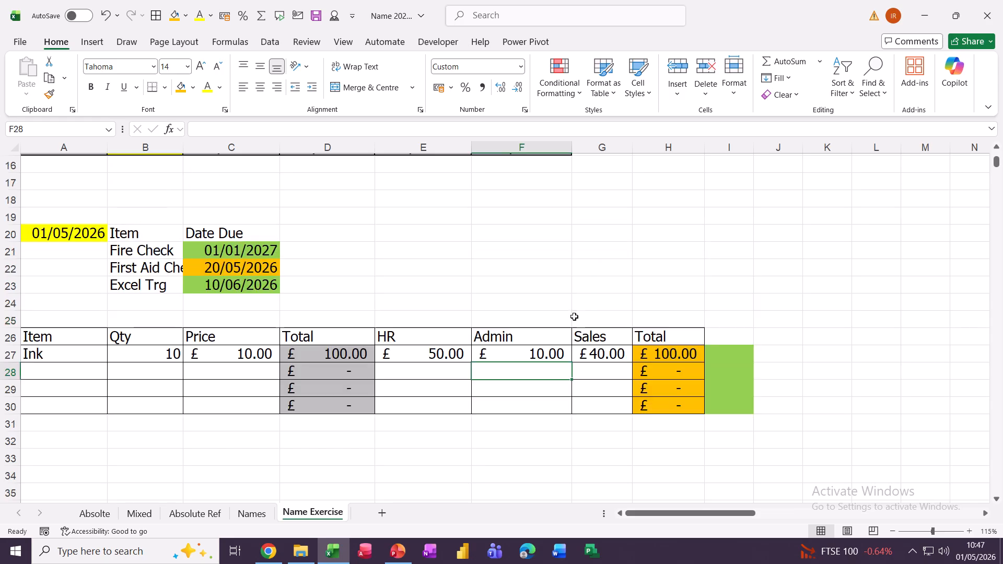